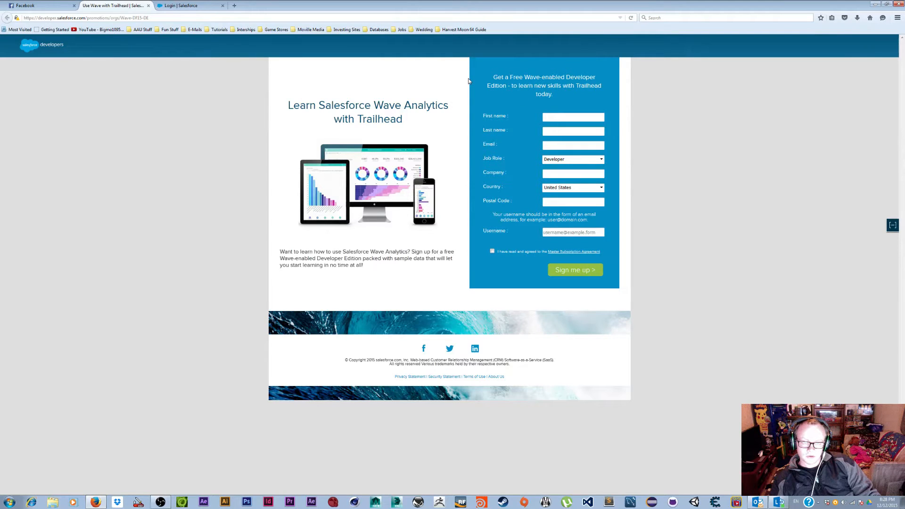
Examine the Wave-enabled Developer Edition sign-up page, including its web address and registration form.
{"action": "left_click_drag", "start_coordinate": [494, 80], "coordinate": [566, 79]}
{"action": "left_click", "coordinate": [647, 83]}
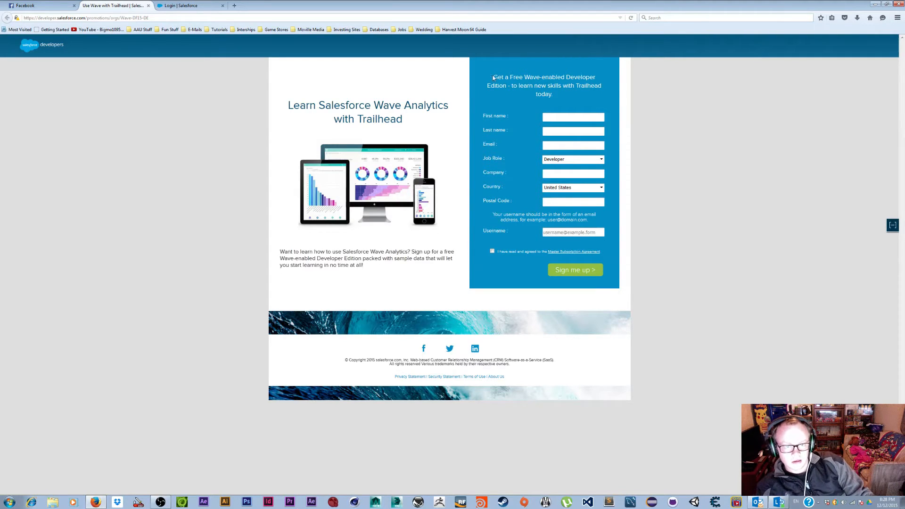
{"action": "left_click_drag", "start_coordinate": [488, 77], "coordinate": [591, 84]}
{"action": "left_click", "coordinate": [620, 93]}
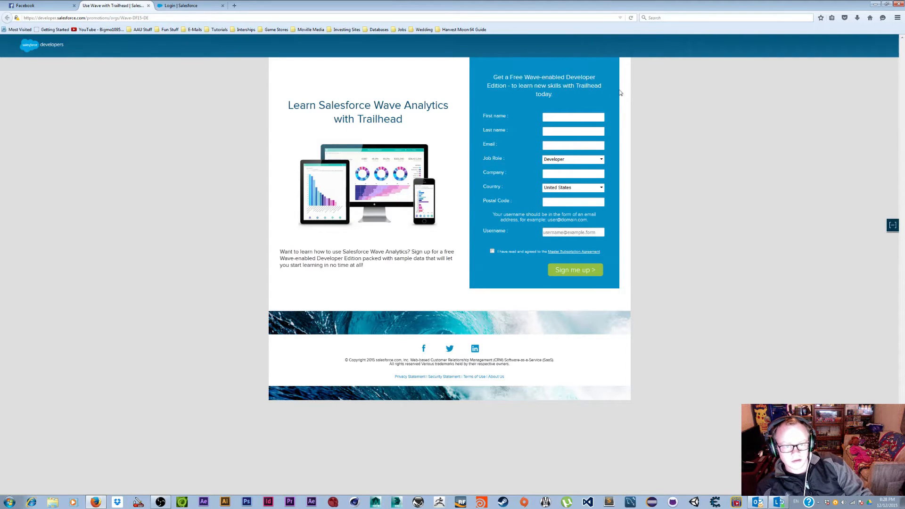
{"action": "left_click_drag", "start_coordinate": [488, 77], "coordinate": [541, 78]}
{"action": "left_click", "coordinate": [633, 94]}
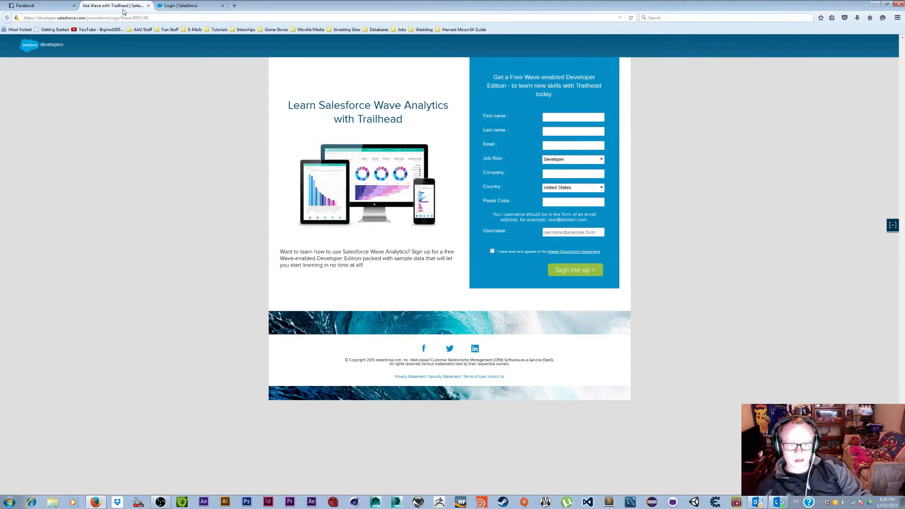
{"action": "left_click_drag", "start_coordinate": [149, 18], "coordinate": [25, 21]}
{"action": "left_click", "coordinate": [90, 200]}
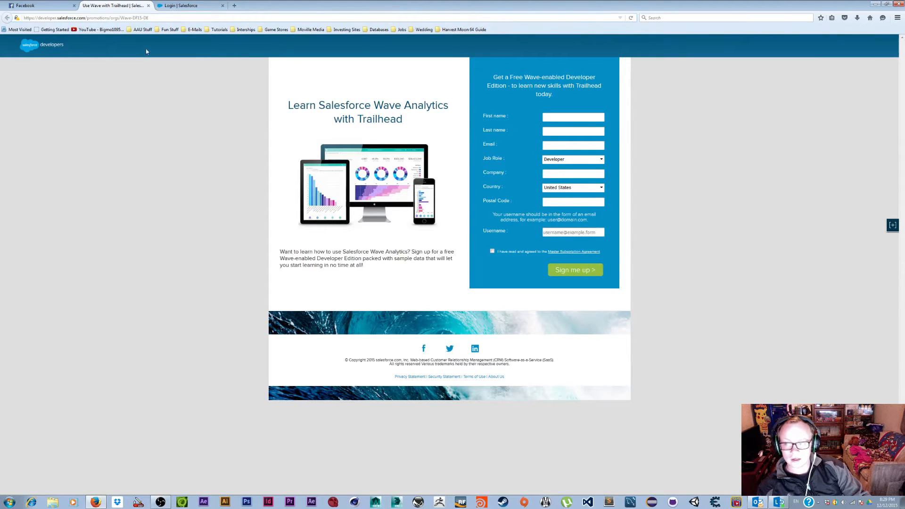
{"action": "left_click_drag", "start_coordinate": [149, 19], "coordinate": [50, 19]}
{"action": "left_click", "coordinate": [348, 194]}
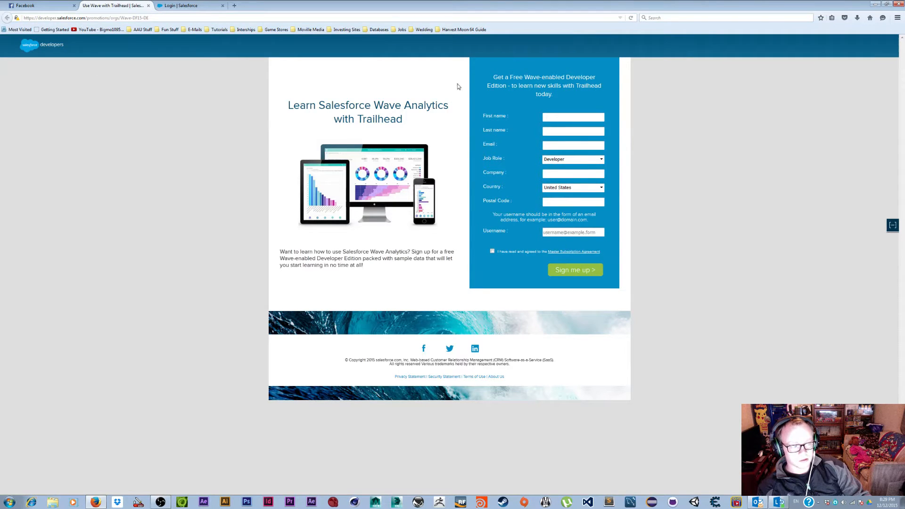
{"action": "left_click", "coordinate": [549, 146]}
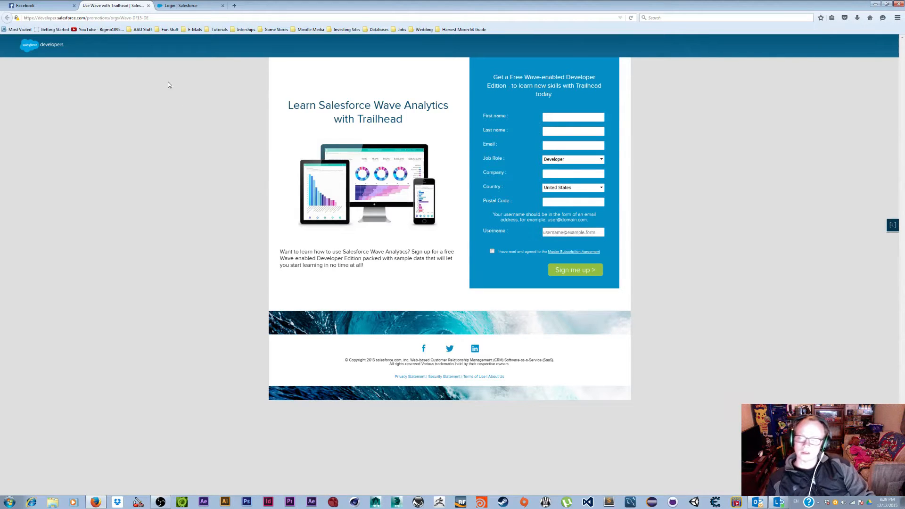
Log in to Salesforce with the filled-in username and password, and ready the verification code field.
{"action": "left_click", "coordinate": [198, 6]}
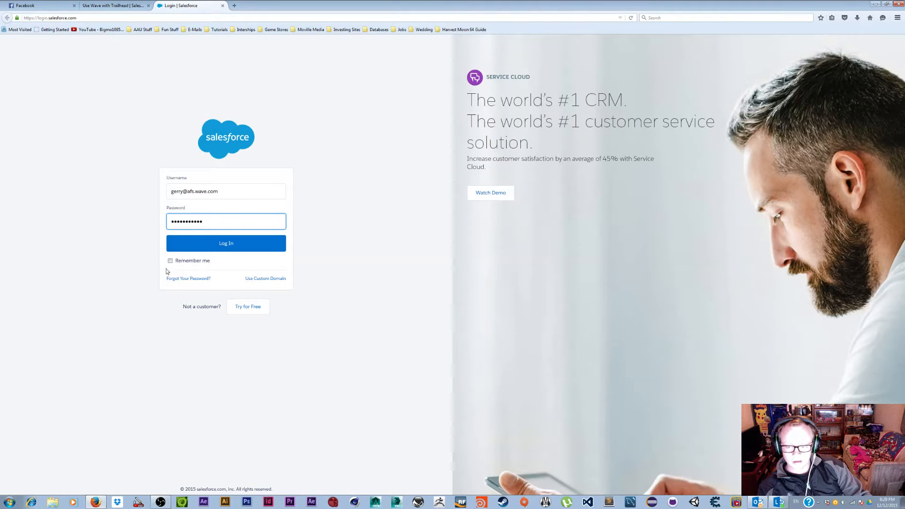
{"action": "left_click", "coordinate": [239, 242]}
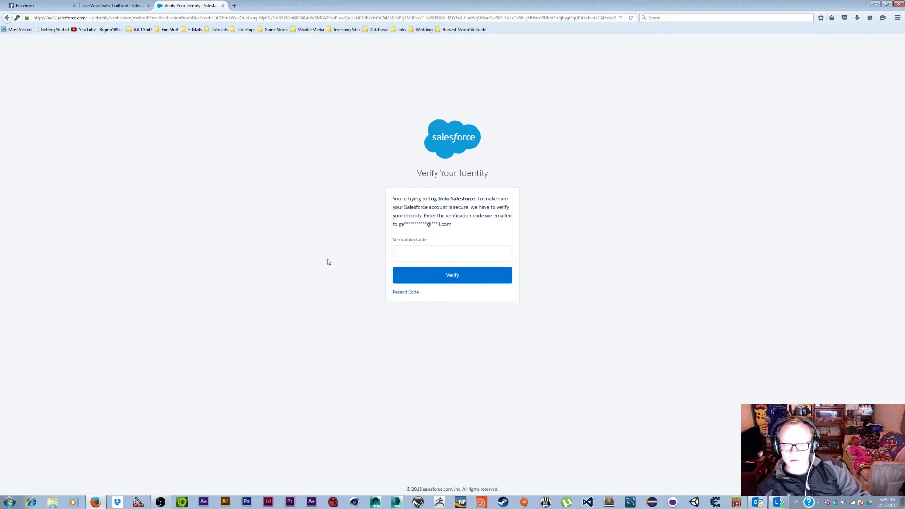
{"action": "left_click", "coordinate": [401, 256]}
{"action": "left_click", "coordinate": [404, 251]}
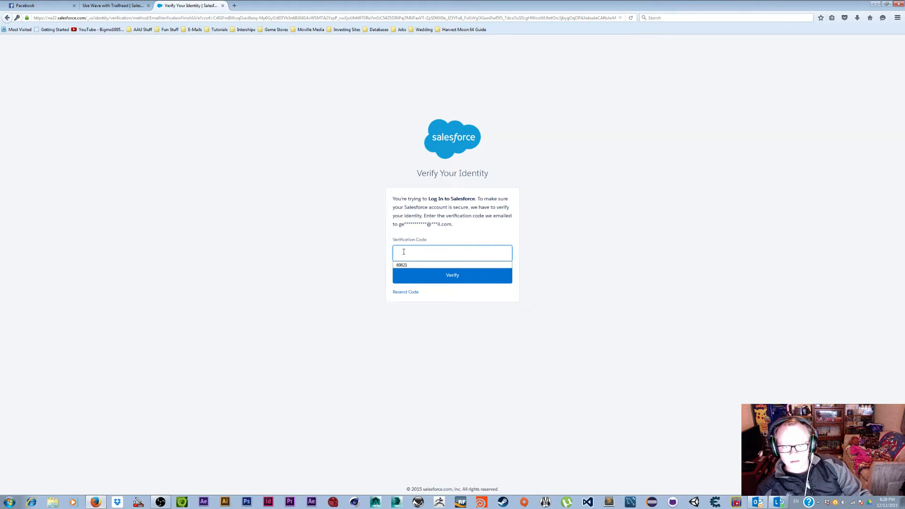
{"action": "left_click", "coordinate": [403, 252]}
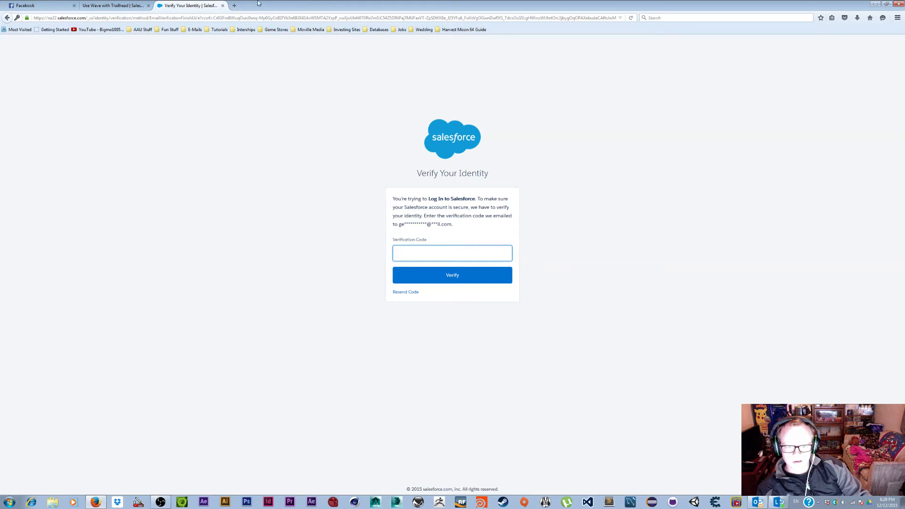
Find Gmail in a new browser tab and copy the verification code from the Salesforce identity e-mail.
{"action": "left_click", "coordinate": [234, 6]}
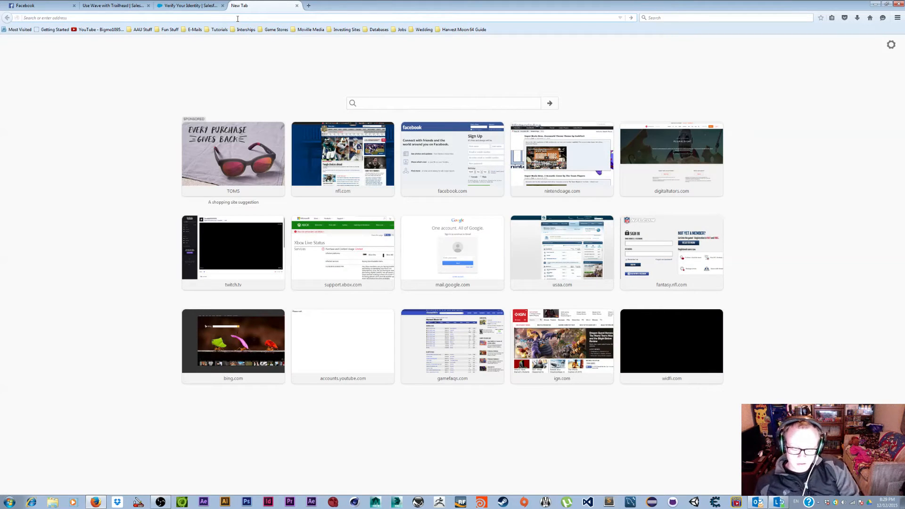
{"action": "type", "text": "gmail"}
{"action": "key", "text": "Return"}
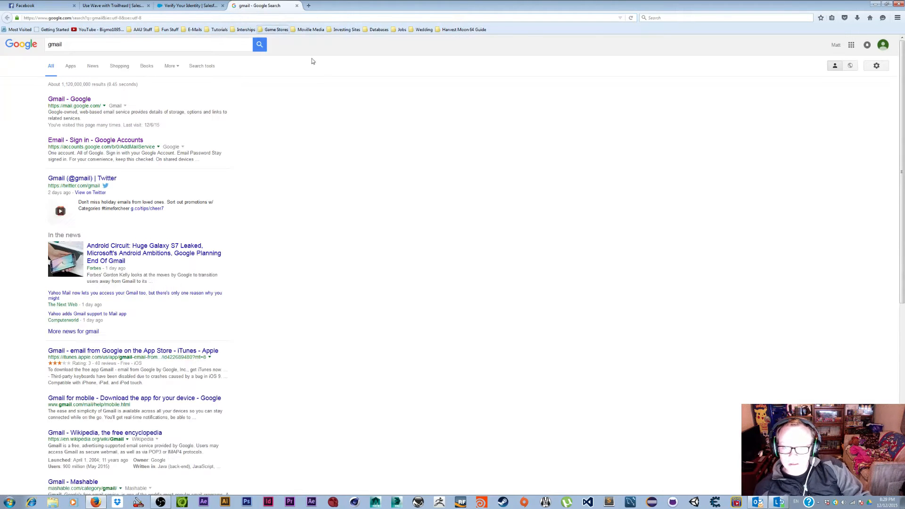
{"action": "left_click", "coordinate": [69, 100]}
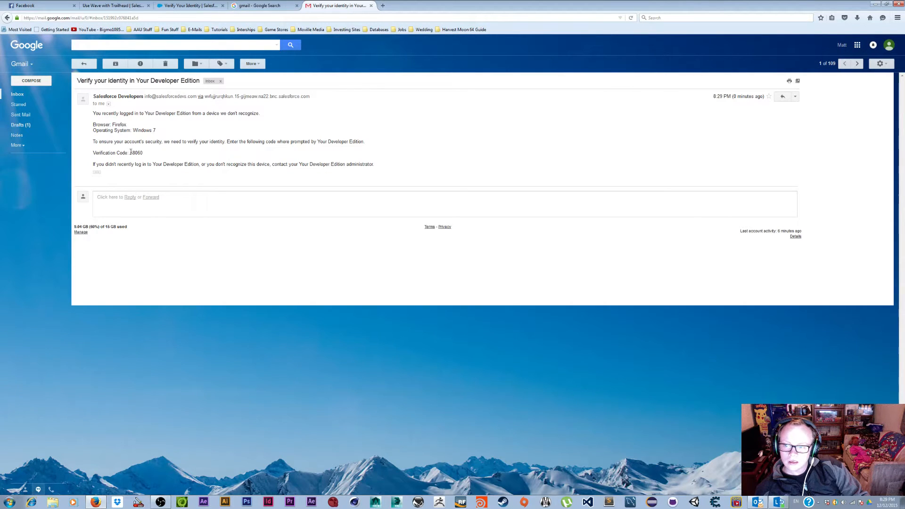
{"action": "left_click_drag", "start_coordinate": [130, 152], "coordinate": [143, 155]}
{"action": "key", "text": "ctrl+c"}
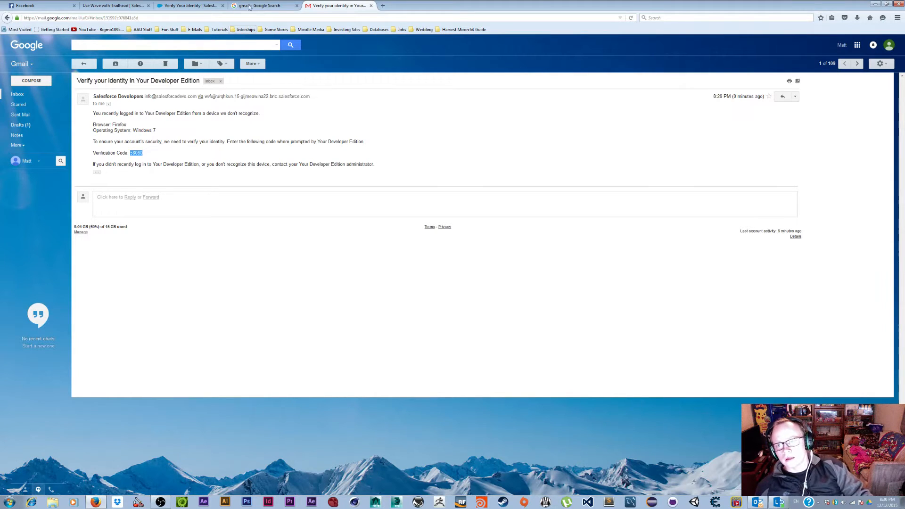
Verify the Salesforce login with the copied verification code and decline to register a mobile phone.
{"action": "left_click", "coordinate": [113, 5]}
{"action": "left_click", "coordinate": [194, 5]}
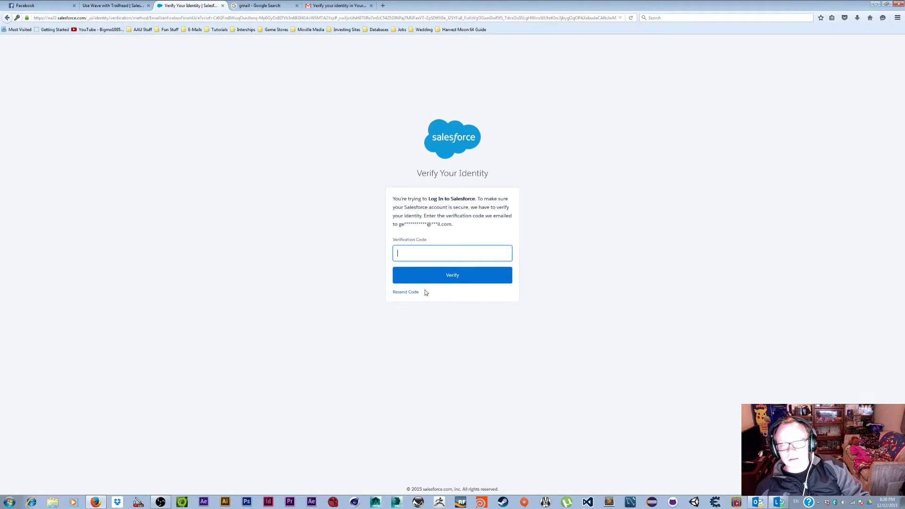
{"action": "left_click", "coordinate": [414, 255]}
{"action": "key", "text": "ctrl+v"}
{"action": "left_click", "coordinate": [429, 277]}
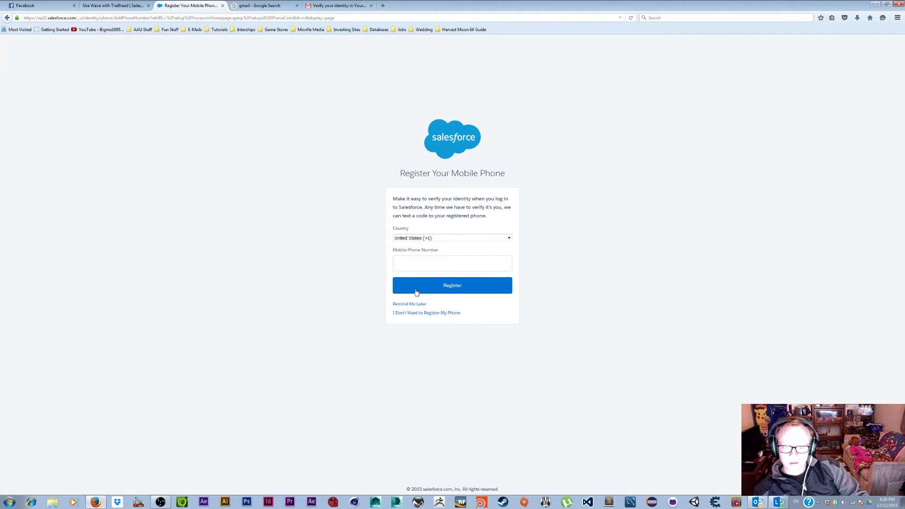
{"action": "left_click", "coordinate": [399, 265]}
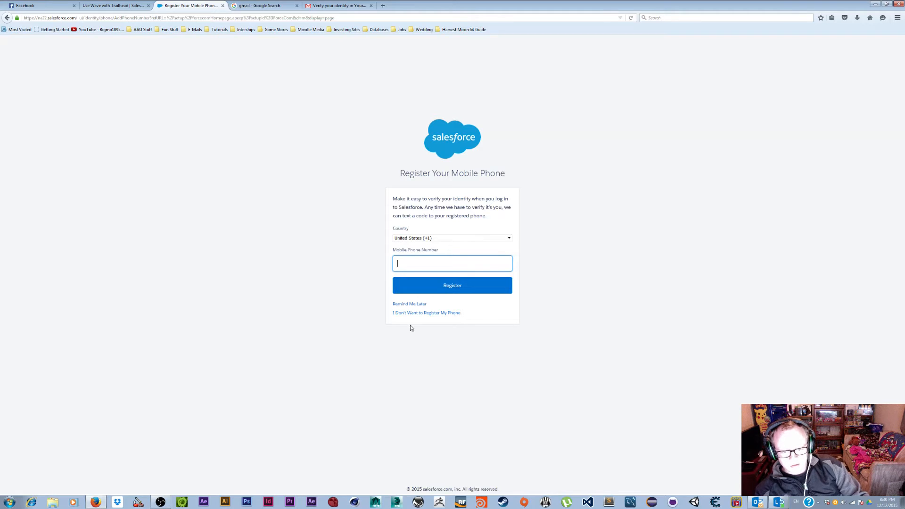
{"action": "left_click", "coordinate": [411, 314]}
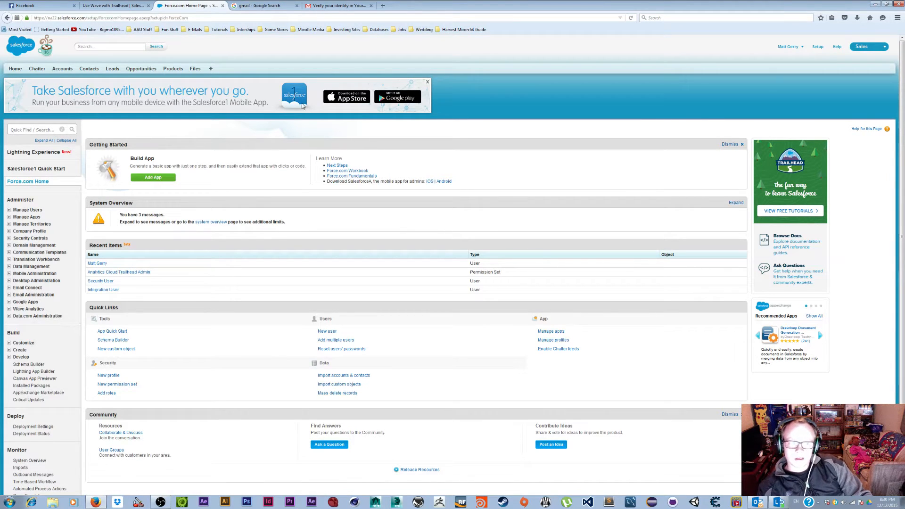
Find "wave" in the setup menu and open the Wave Analytics Getting Started page.
{"action": "left_click", "coordinate": [39, 129]}
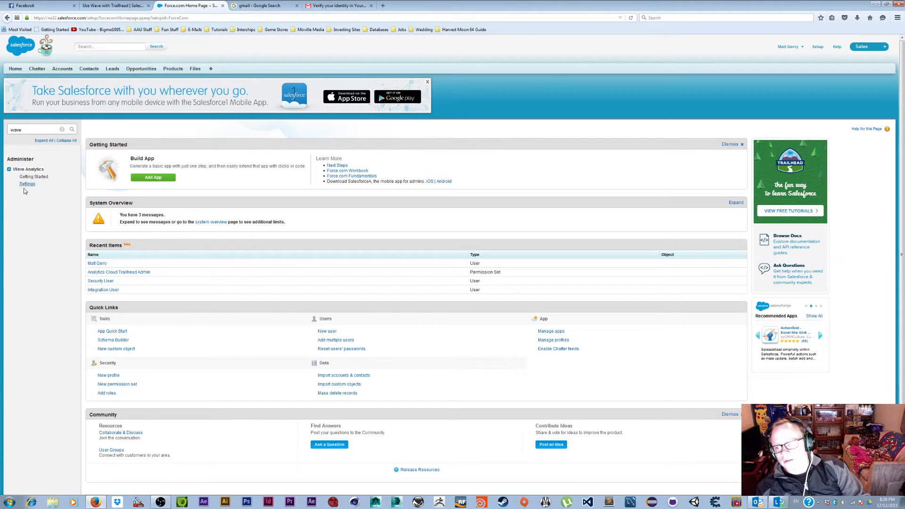
{"action": "left_click", "coordinate": [28, 184]}
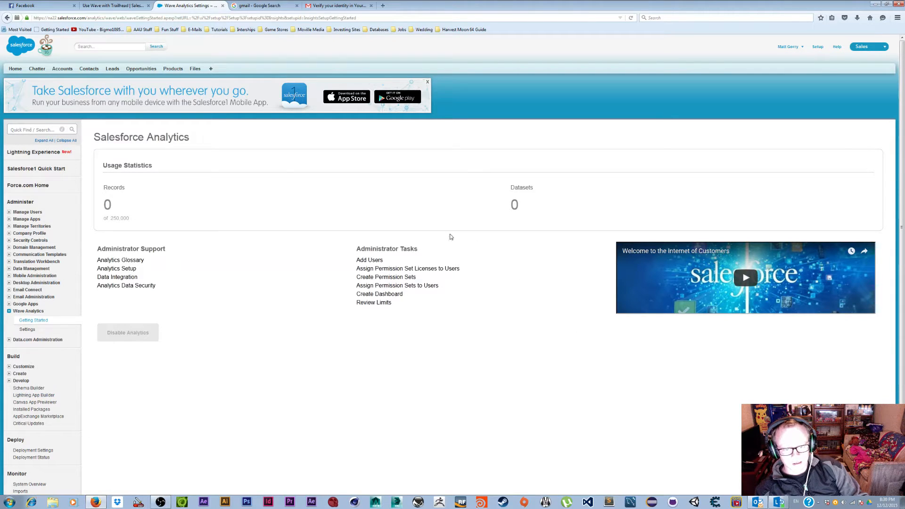
{"action": "left_click_drag", "start_coordinate": [92, 141], "coordinate": [216, 141]}
{"action": "left_click", "coordinate": [313, 147]}
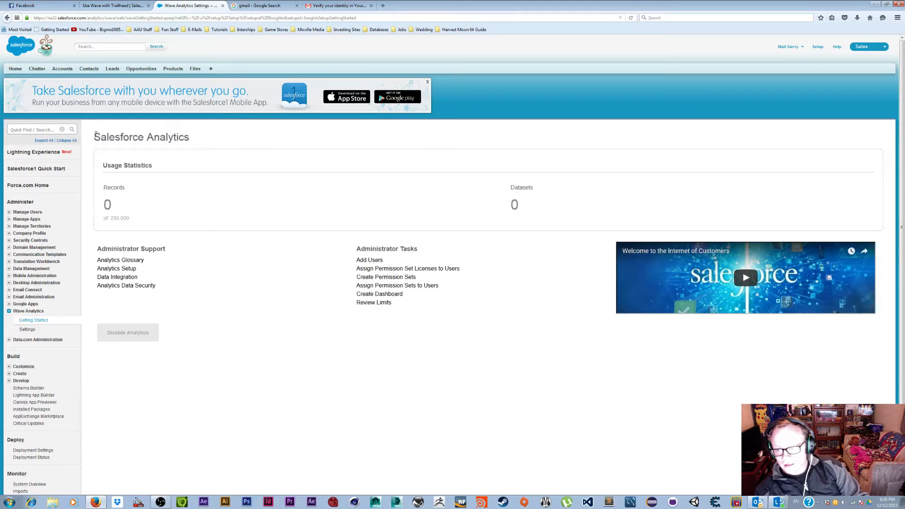
{"action": "left_click_drag", "start_coordinate": [95, 134], "coordinate": [240, 141]}
{"action": "left_click", "coordinate": [369, 196]}
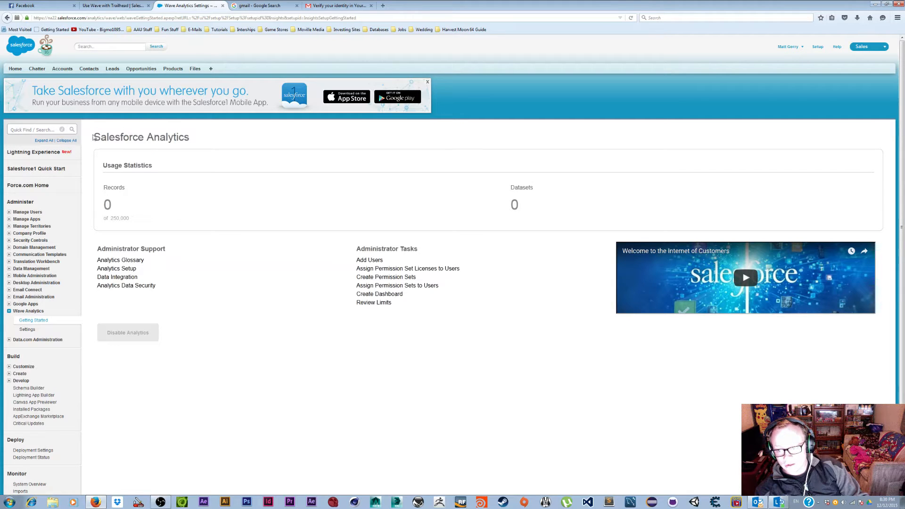
{"action": "left_click_drag", "start_coordinate": [93, 137], "coordinate": [503, 330]}
{"action": "left_click", "coordinate": [568, 346]}
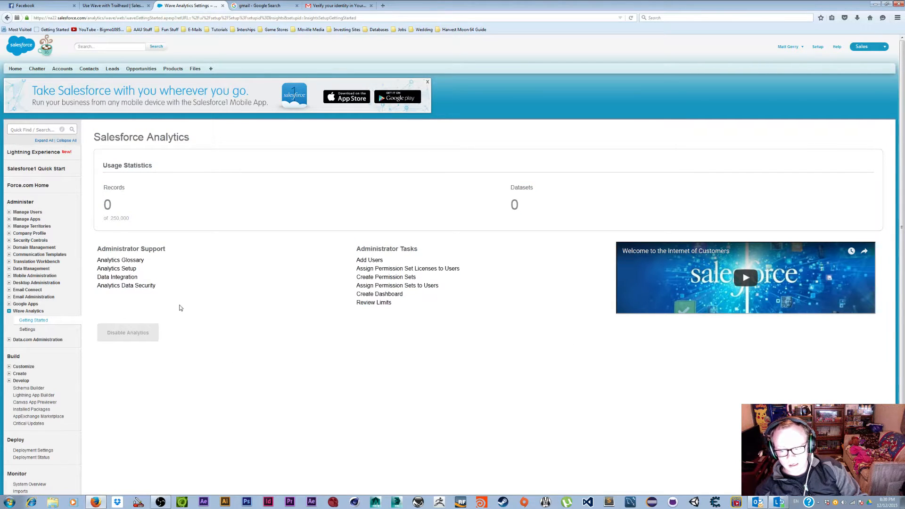
Disable Salesforce Analytics and enable it again.
{"action": "left_click", "coordinate": [138, 339]}
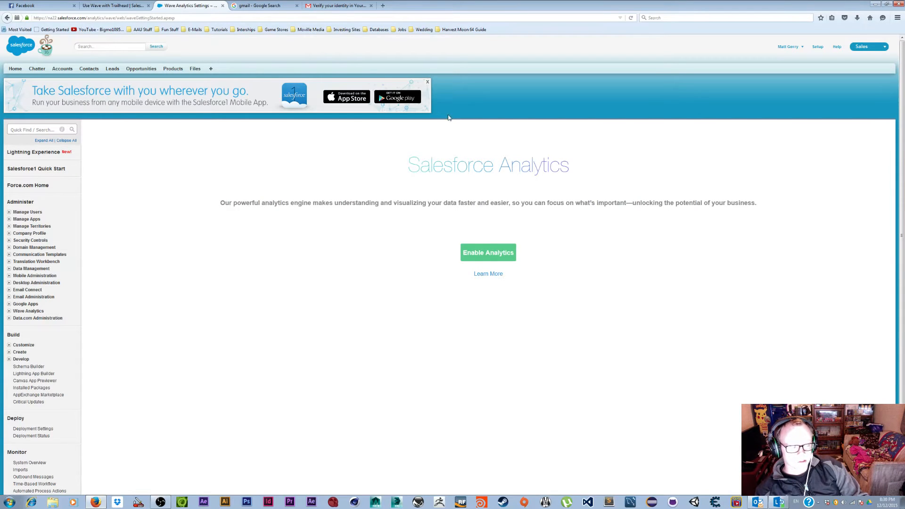
{"action": "left_click", "coordinate": [480, 252]}
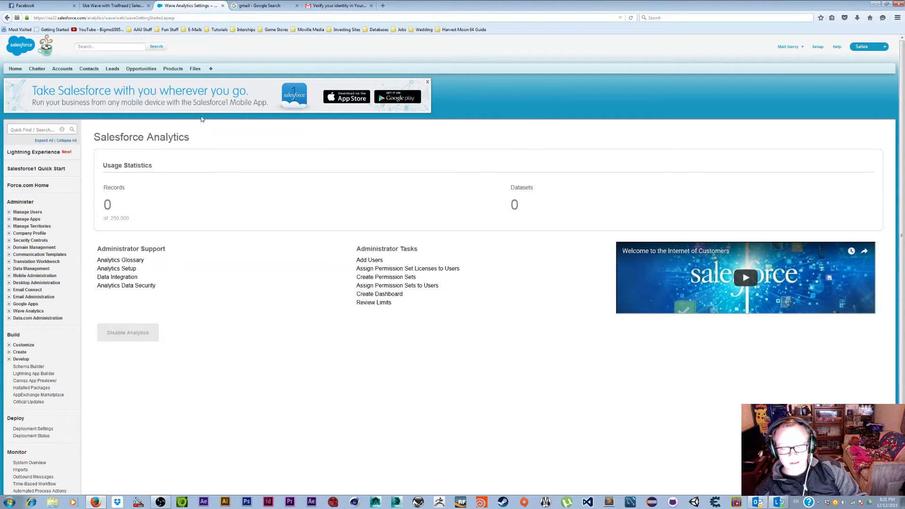
Open the System Administrator's user record from the user list and view its permission set assignments in edit mode.
{"action": "left_click", "coordinate": [9, 213]}
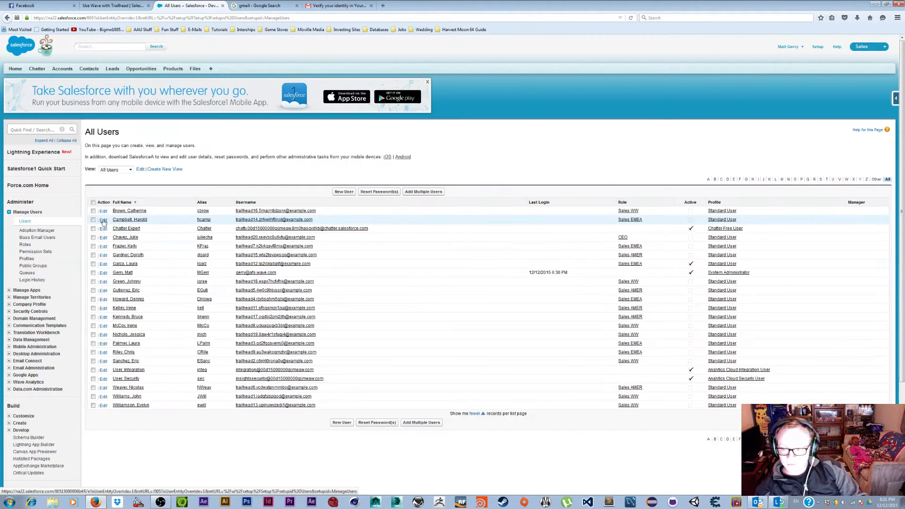
{"action": "left_click", "coordinate": [118, 275]}
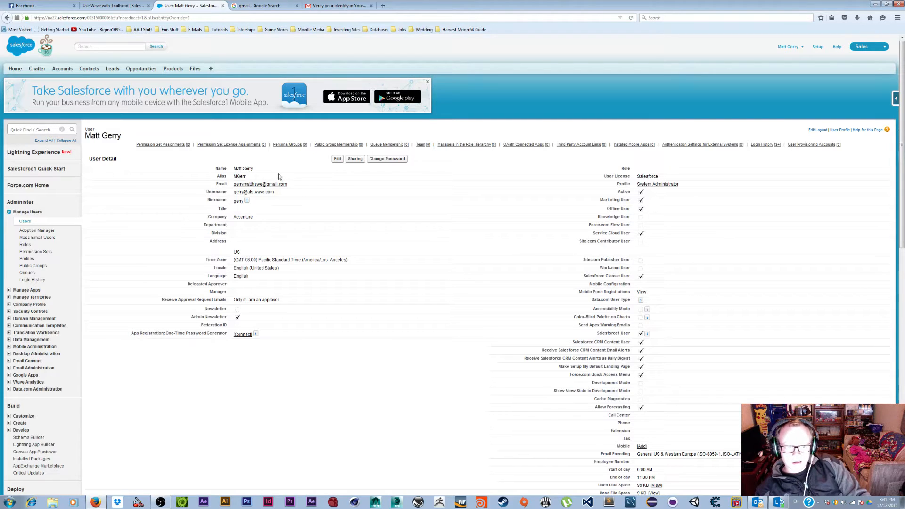
{"action": "left_click", "coordinate": [252, 146]}
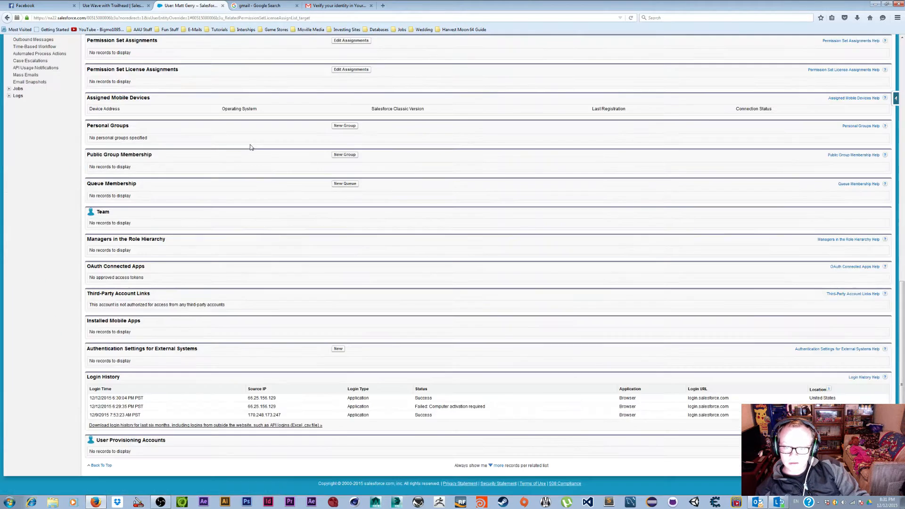
{"action": "left_click", "coordinate": [349, 41]}
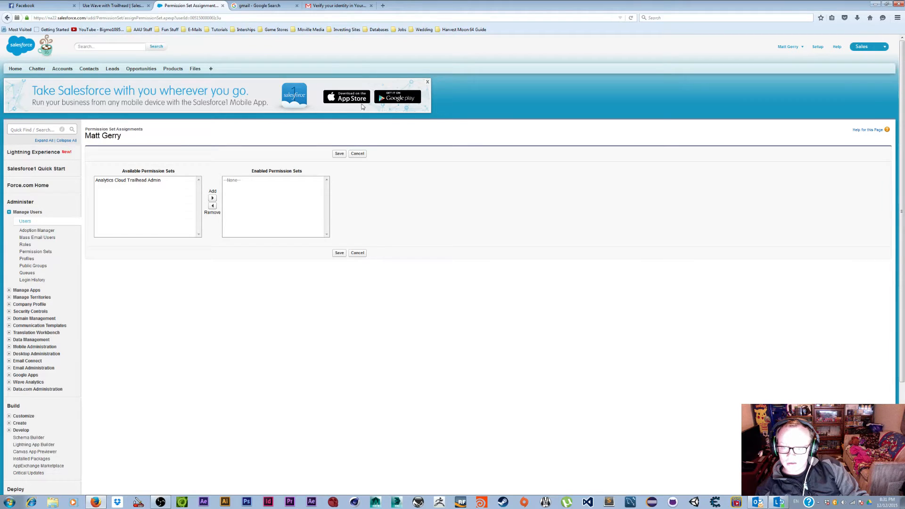
{"action": "left_click", "coordinate": [25, 221]}
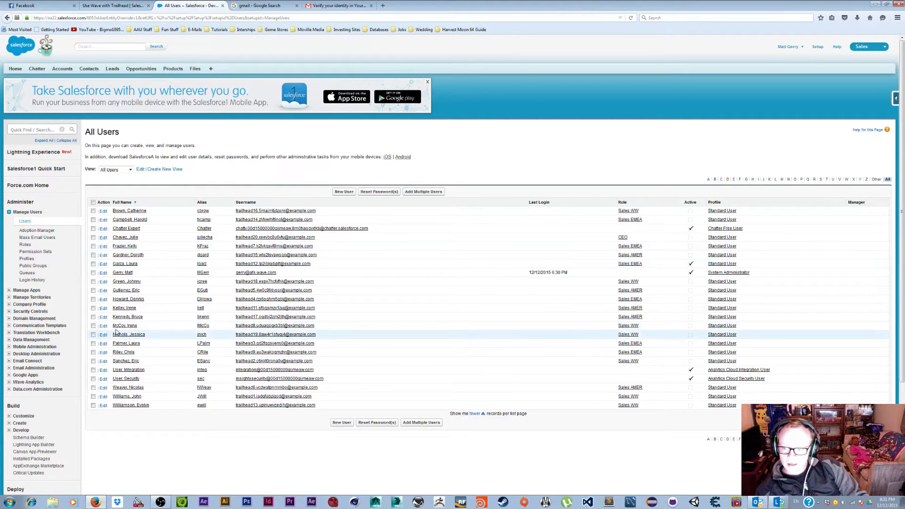
{"action": "left_click", "coordinate": [122, 273]}
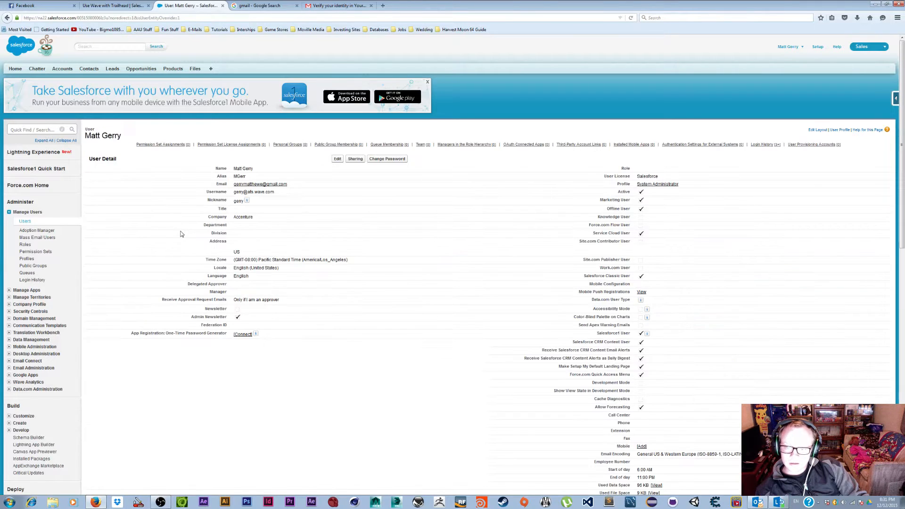
{"action": "mouse_move", "coordinate": [165, 146]}
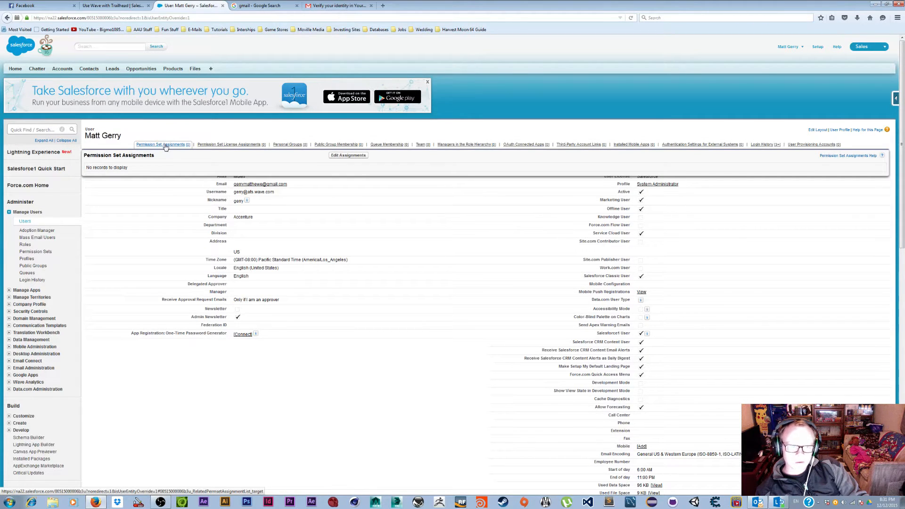
{"action": "left_click", "coordinate": [349, 156]}
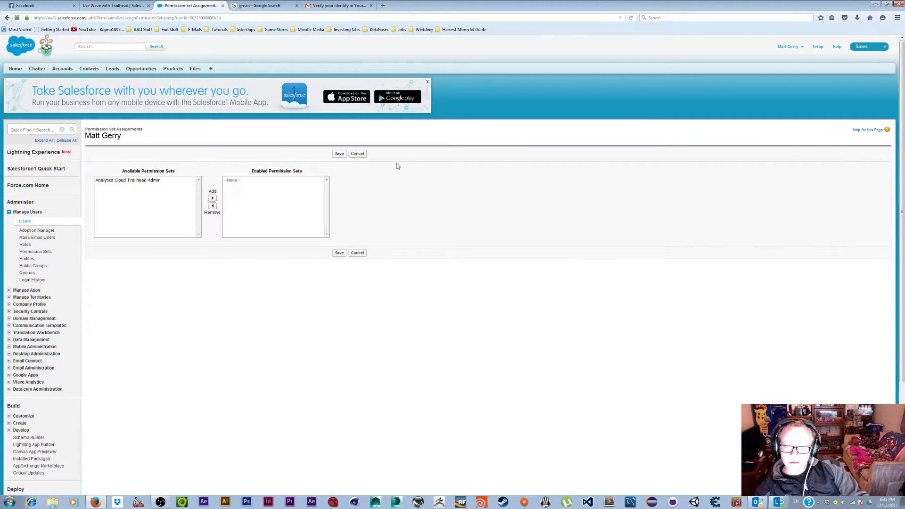
Reopen the System Administrator's record from the user list and open its permission set license assignments for editing.
{"action": "left_click", "coordinate": [25, 221]}
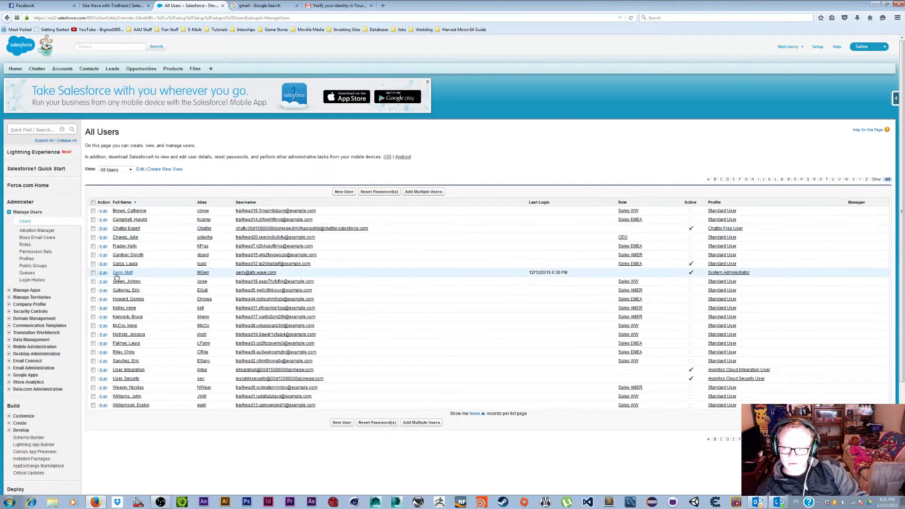
{"action": "left_click", "coordinate": [199, 274]}
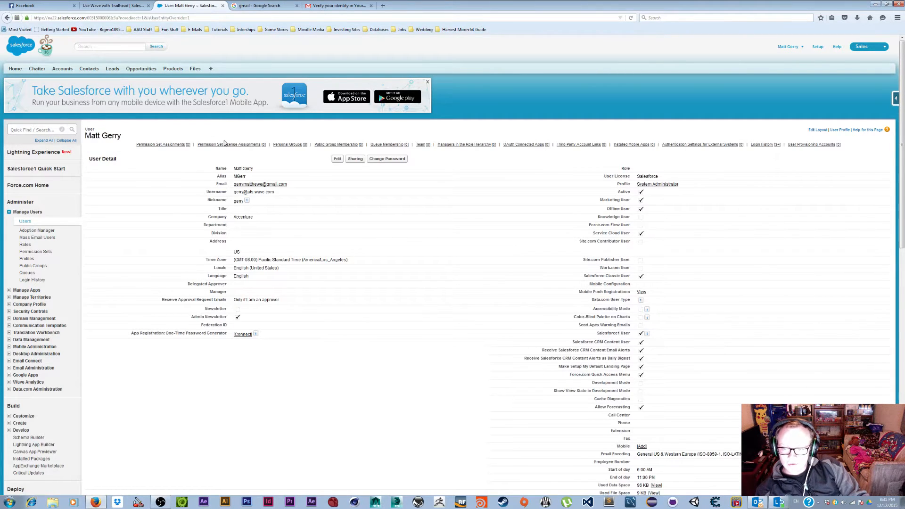
{"action": "mouse_move", "coordinate": [229, 150]}
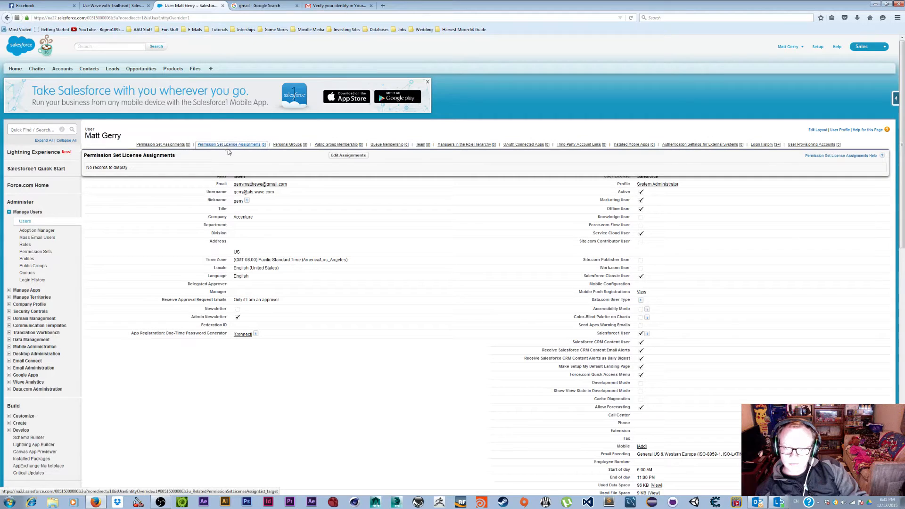
{"action": "left_click", "coordinate": [336, 157]}
{"action": "left_click", "coordinate": [339, 154]}
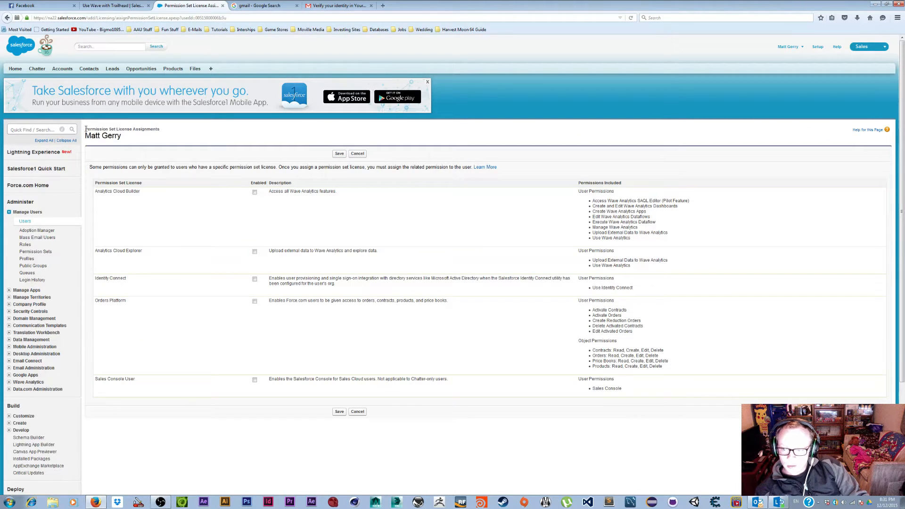
Enable the Analytics Cloud Builder and Analytics Cloud Explorer permission set licenses for the user and save the assignments.
{"action": "left_click_drag", "start_coordinate": [84, 129], "coordinate": [162, 133]}
{"action": "left_click", "coordinate": [171, 136]}
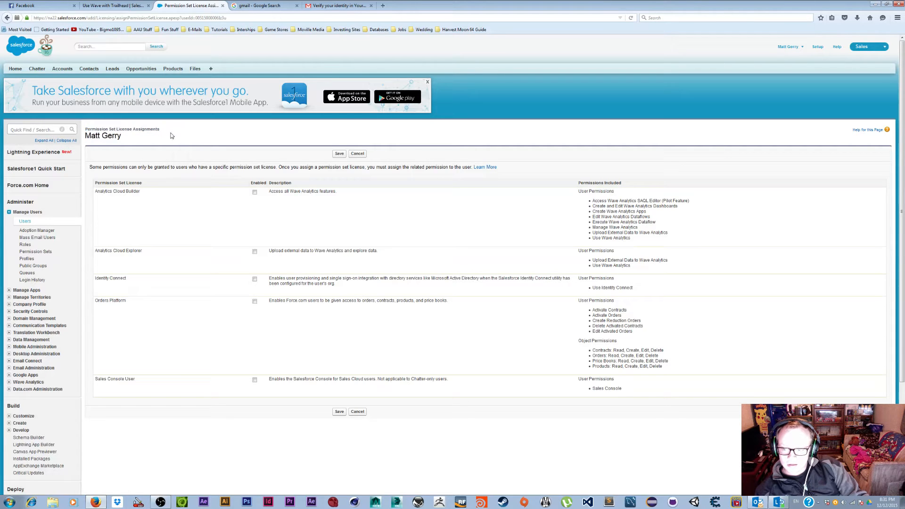
{"action": "left_click", "coordinate": [254, 193]}
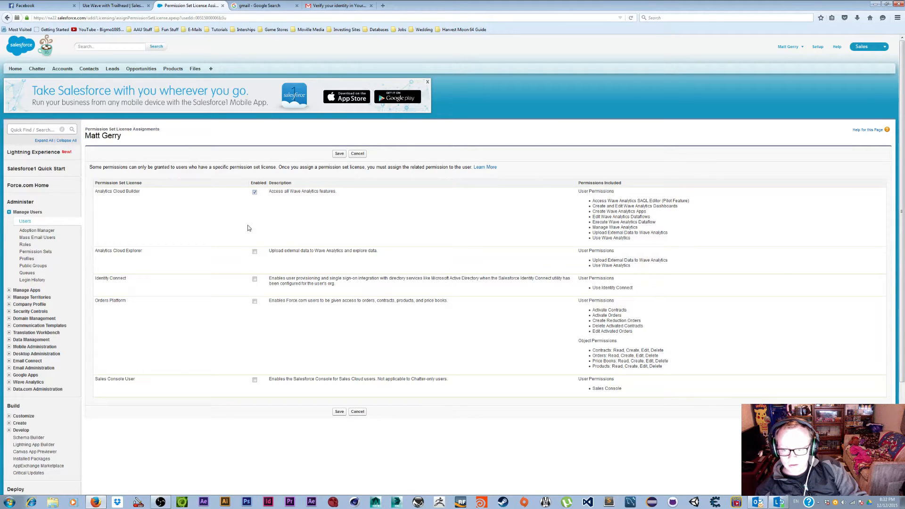
{"action": "left_click", "coordinate": [255, 253]}
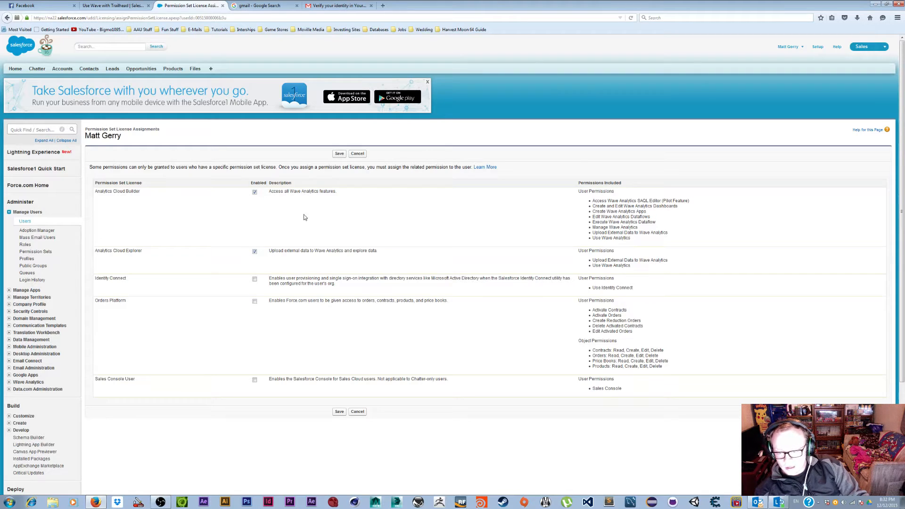
{"action": "left_click", "coordinate": [341, 154]}
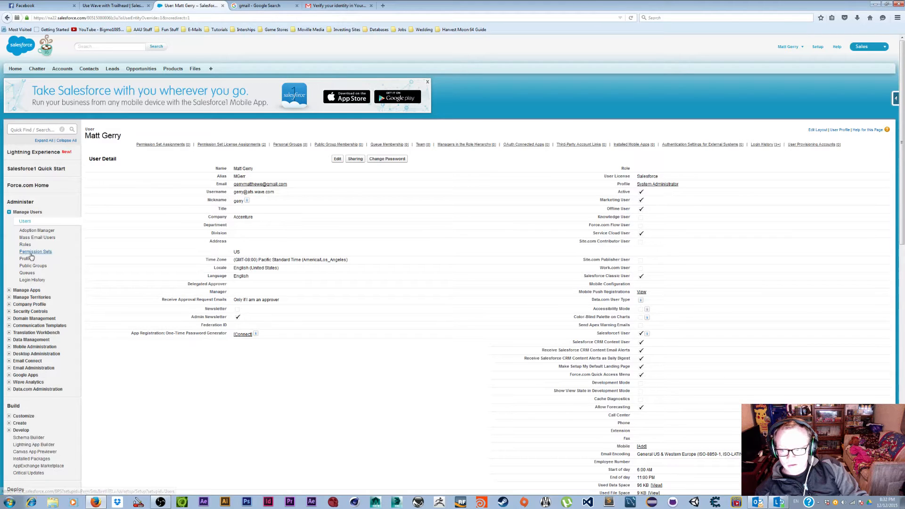
Check which permission sets are available to assign to the administrator and go to the list of all permission sets.
{"action": "left_click", "coordinate": [159, 145]}
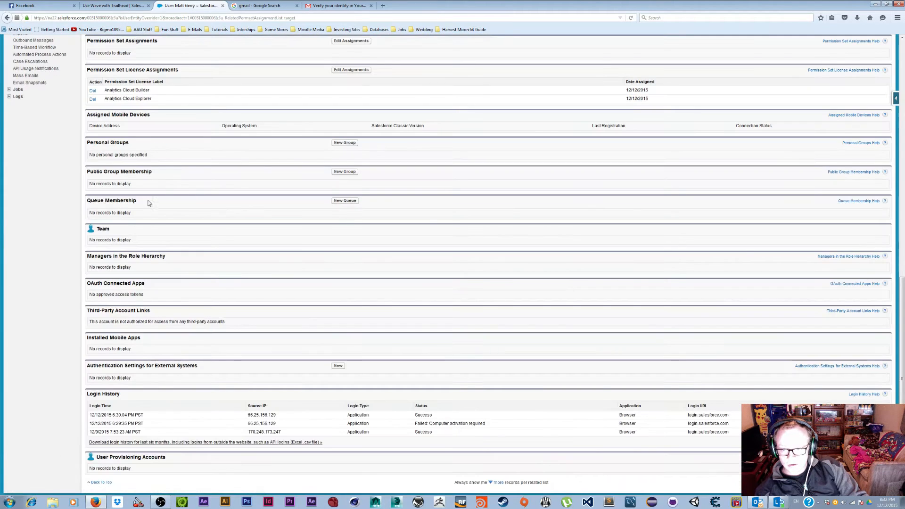
{"action": "left_click", "coordinate": [350, 42]}
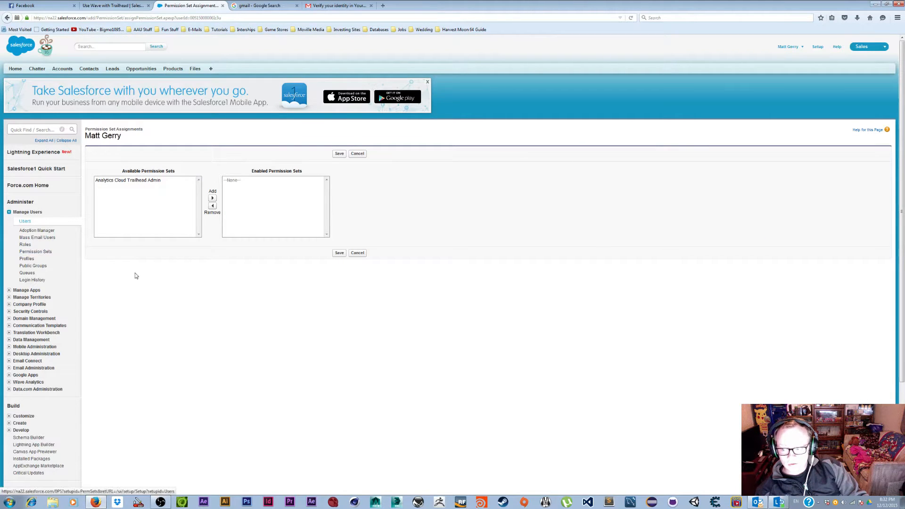
{"action": "left_click", "coordinate": [46, 253]}
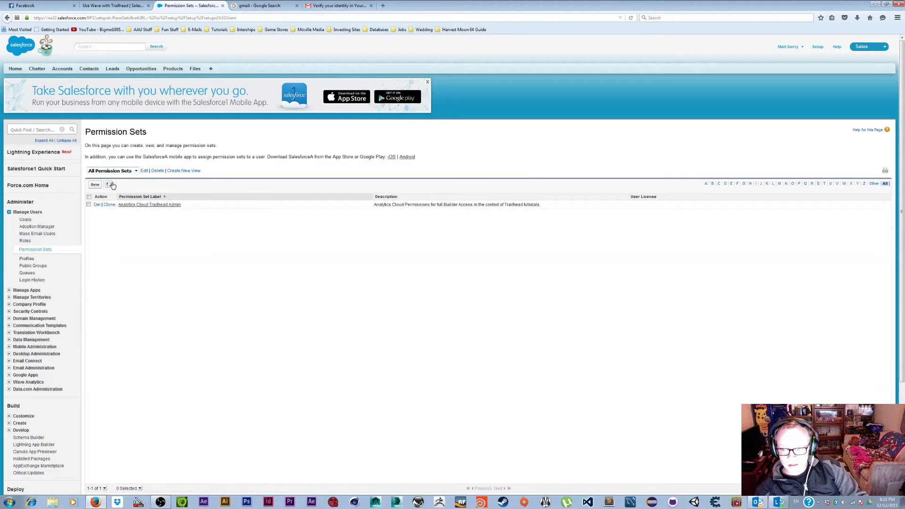
Create and save a permission set labelled Wave Analytics with API name Wave_Analytics and user license None.
{"action": "left_click", "coordinate": [95, 184]}
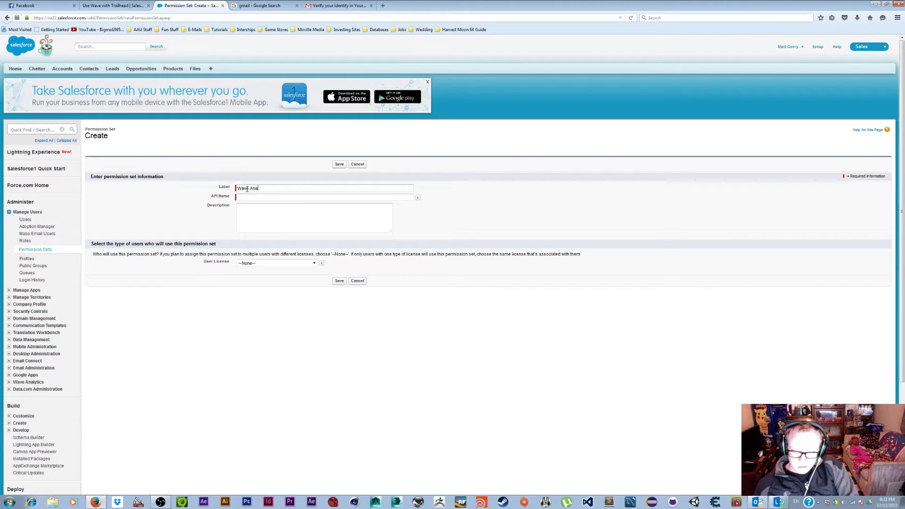
{"action": "key", "text": "Tab"}
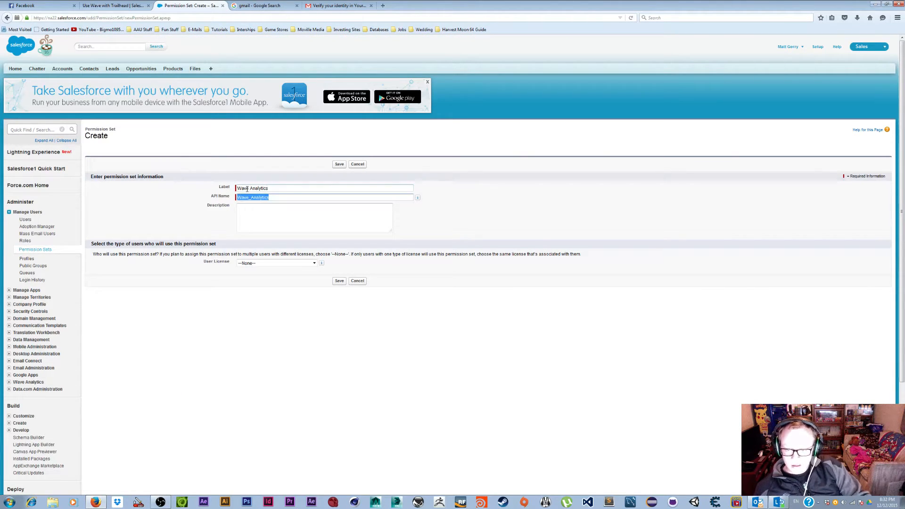
{"action": "left_click", "coordinate": [265, 264]}
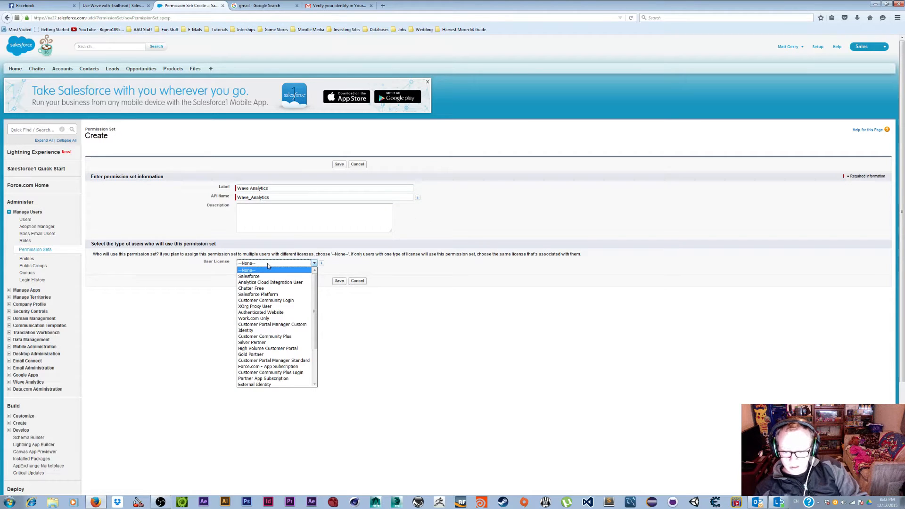
{"action": "left_click", "coordinate": [263, 267]}
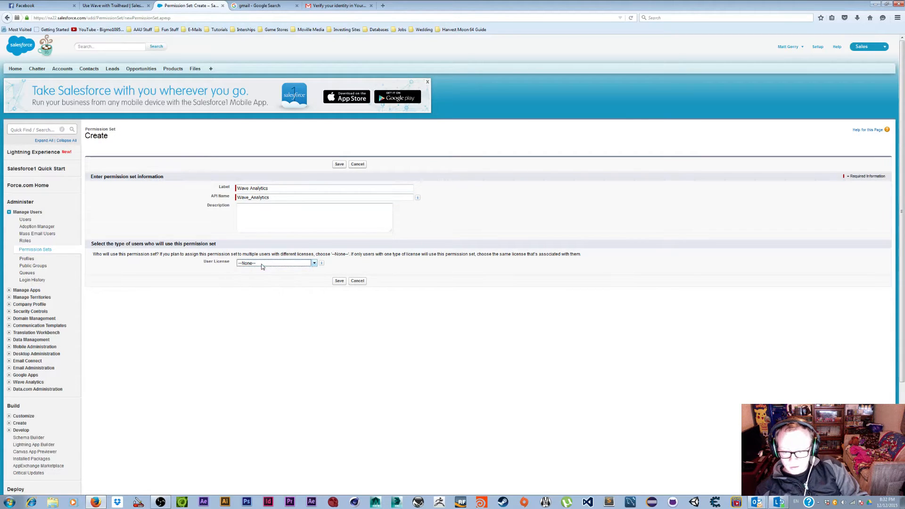
{"action": "left_click", "coordinate": [338, 284]}
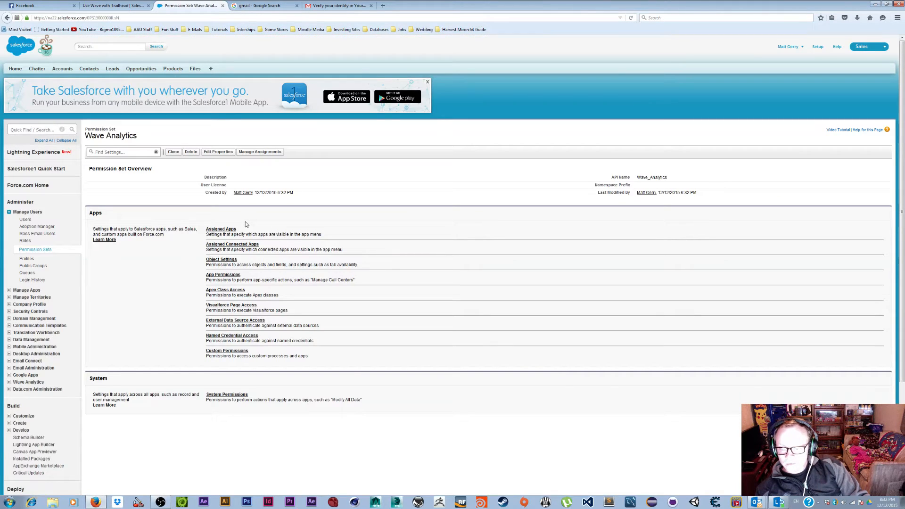
Open the System Permissions of the Wave Analytics permission set and search the page for "wave".
{"action": "left_click", "coordinate": [223, 396]}
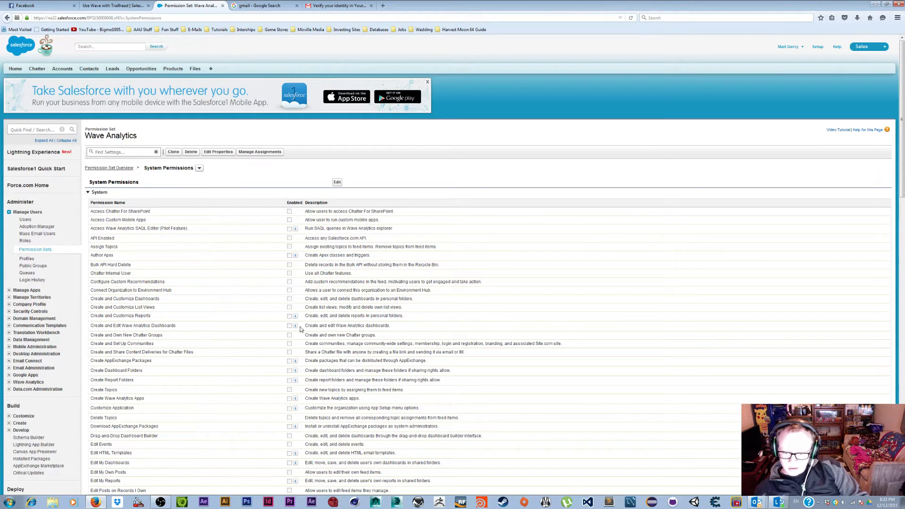
{"action": "left_click_drag", "start_coordinate": [305, 326], "coordinate": [393, 327]}
{"action": "left_click", "coordinate": [416, 327]}
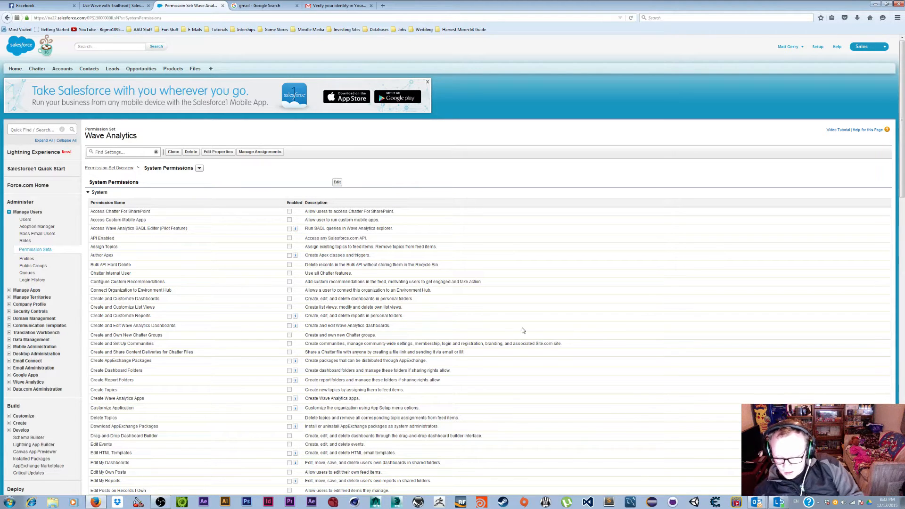
{"action": "key", "text": "ctrl+f"}
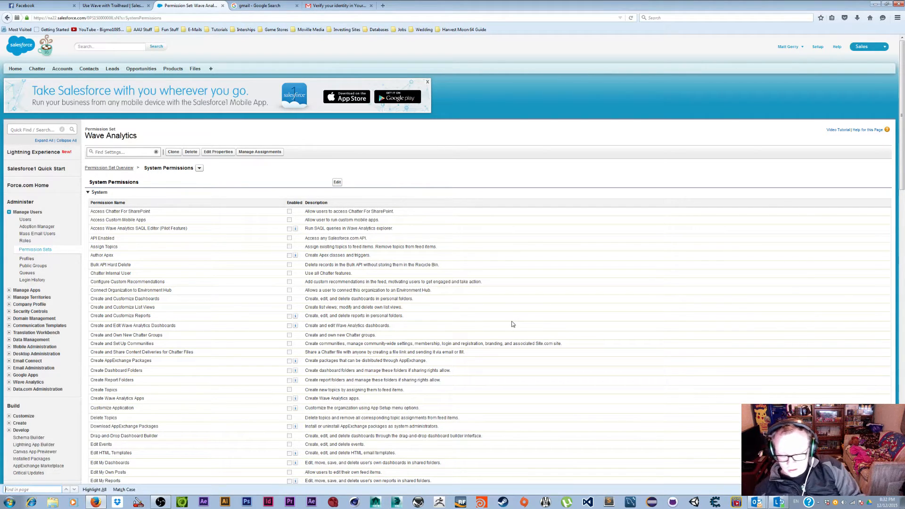
{"action": "type", "text": "wave"}
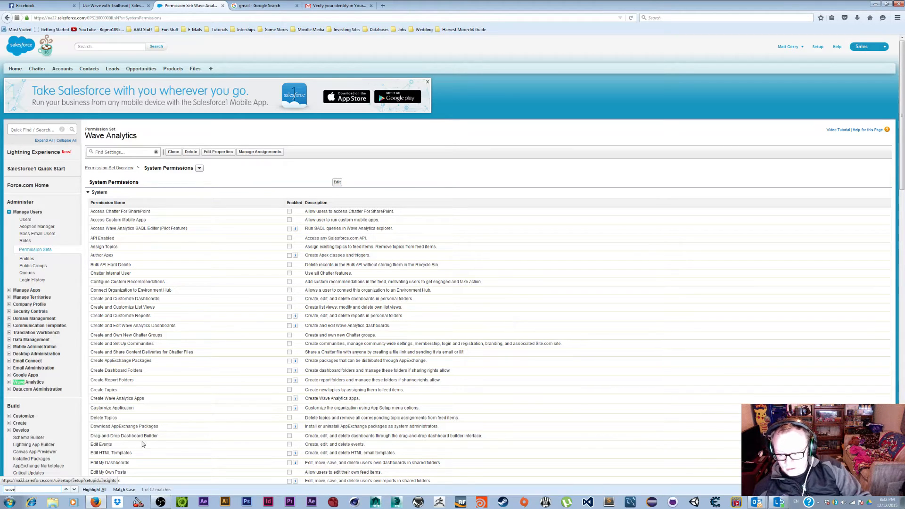
{"action": "left_click", "coordinate": [75, 492]}
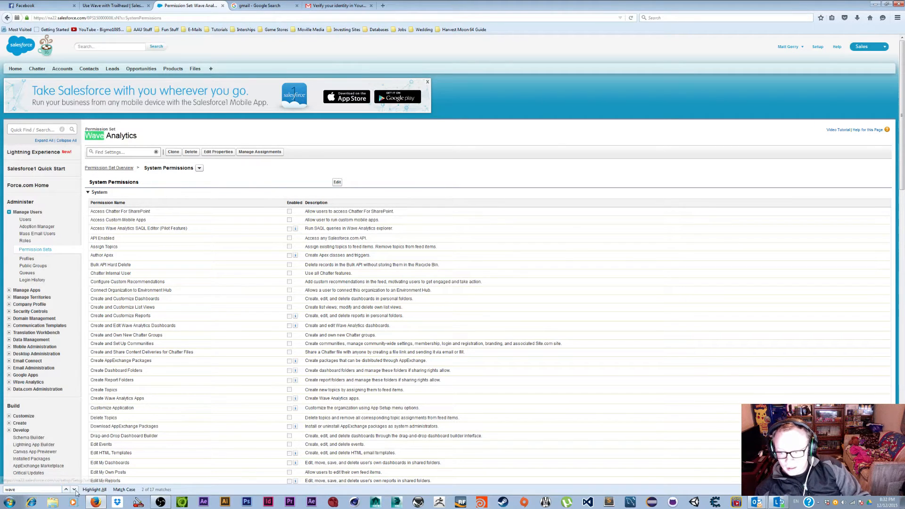
{"action": "left_click", "coordinate": [75, 492]}
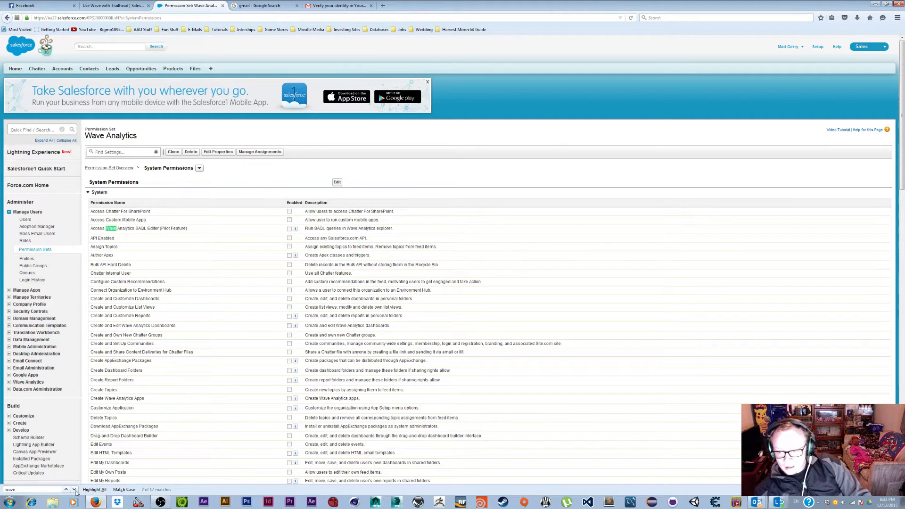
Try to enable the Access Wave Analytics SAQL Editor (Pilot Feature) permission.
{"action": "left_click", "coordinate": [290, 232]}
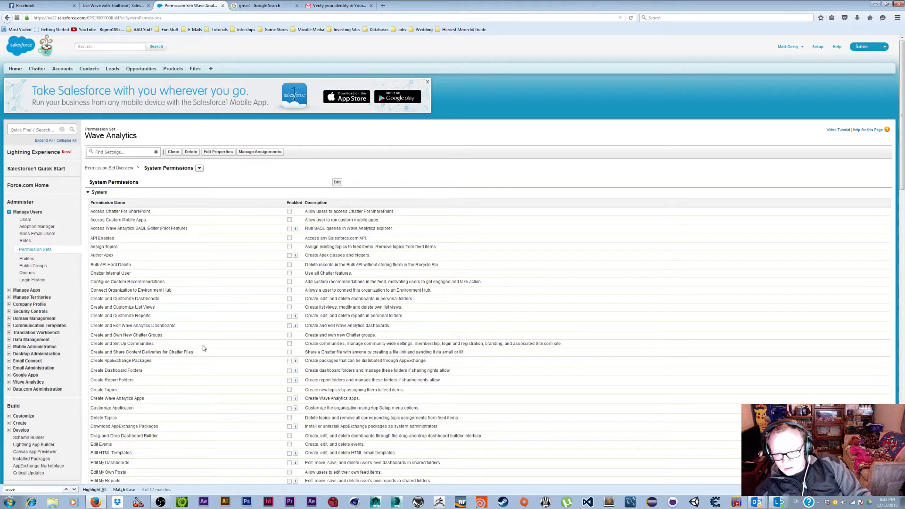
{"action": "left_click", "coordinate": [74, 490]}
{"action": "left_click", "coordinate": [289, 231]}
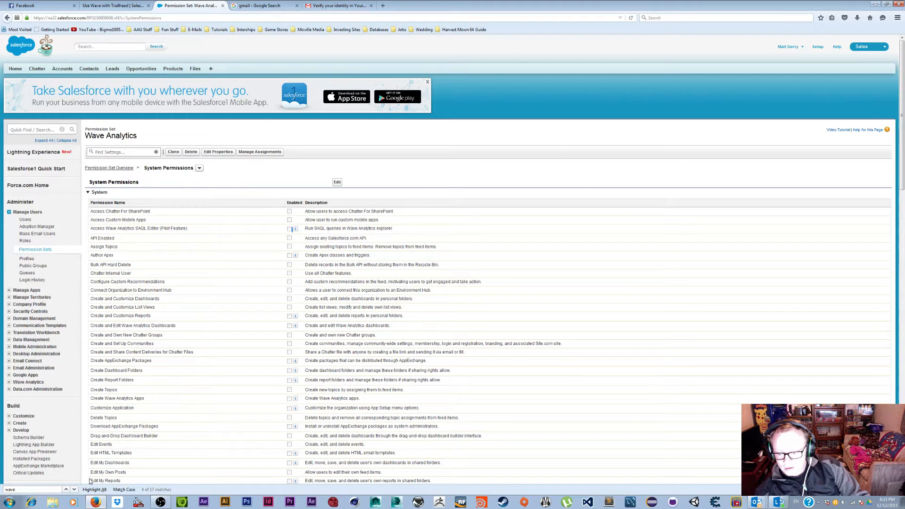
Step through the "wave" matches to the Use Wave Analytics permission and try to enable it.
{"action": "left_click", "coordinate": [74, 491]}
{"action": "left_click", "coordinate": [74, 490]}
{"action": "left_click", "coordinate": [74, 491]}
{"action": "left_click", "coordinate": [74, 491]}
{"action": "left_click", "coordinate": [74, 491]}
{"action": "left_click", "coordinate": [74, 491]}
{"action": "left_click", "coordinate": [74, 490]}
{"action": "left_click", "coordinate": [74, 490]}
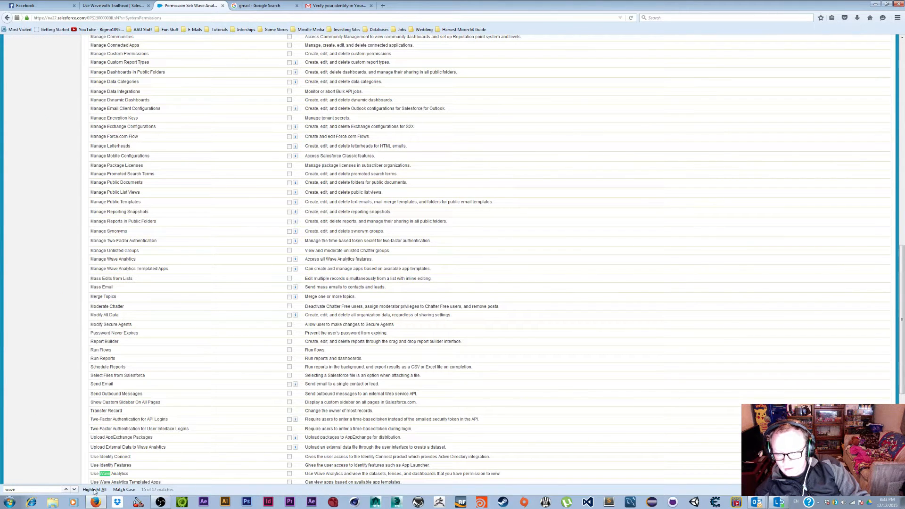
{"action": "left_click", "coordinate": [289, 474]}
{"action": "scroll", "coordinate": [193, 467], "scroll_direction": "down", "scroll_amount": 2}
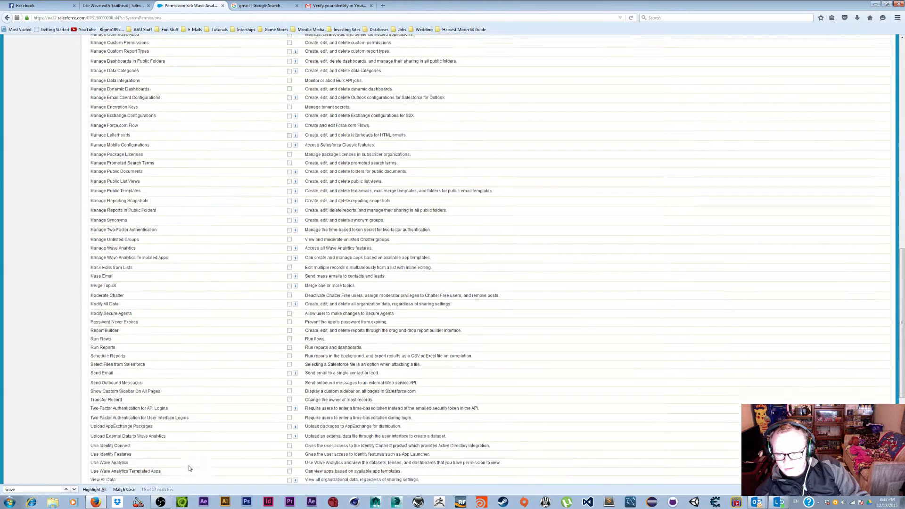
Go through the remaining "wave" matches and back to Manage Wave Analytics, and try to enable that permission.
{"action": "left_click", "coordinate": [74, 490]}
{"action": "left_click", "coordinate": [74, 490]}
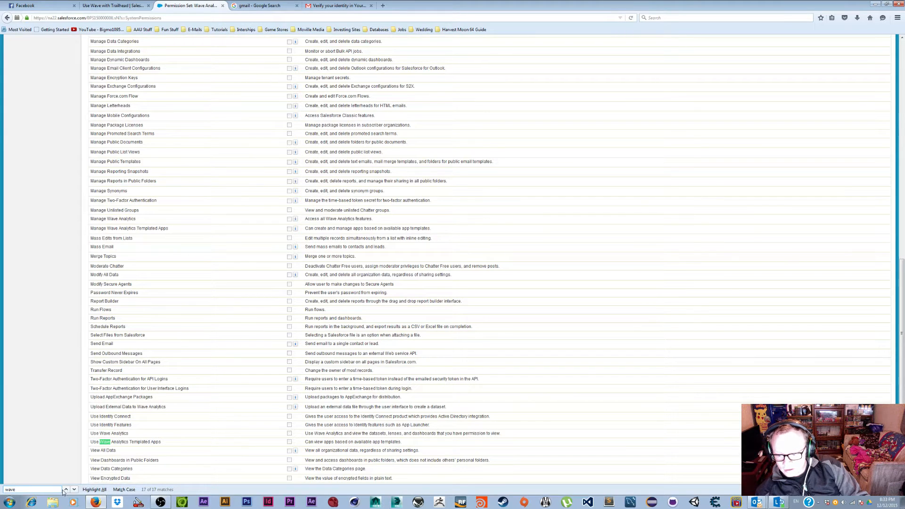
{"action": "left_click", "coordinate": [65, 490]}
{"action": "left_click", "coordinate": [65, 490]}
{"action": "left_click", "coordinate": [66, 490]}
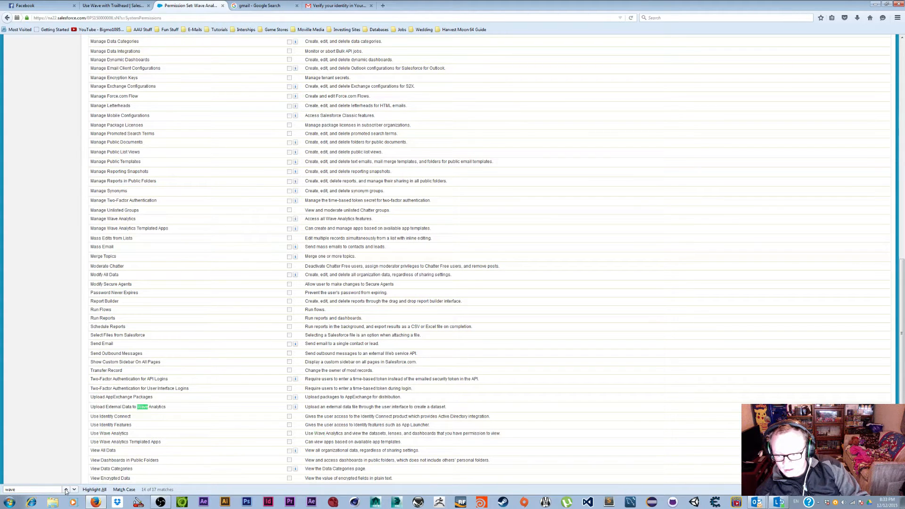
{"action": "left_click", "coordinate": [65, 490]}
{"action": "left_click", "coordinate": [65, 490]}
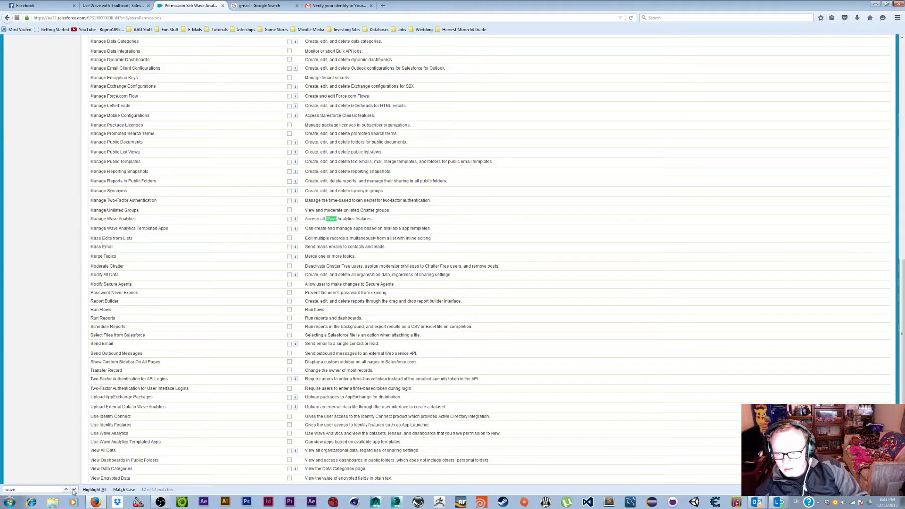
{"action": "left_click", "coordinate": [295, 219]}
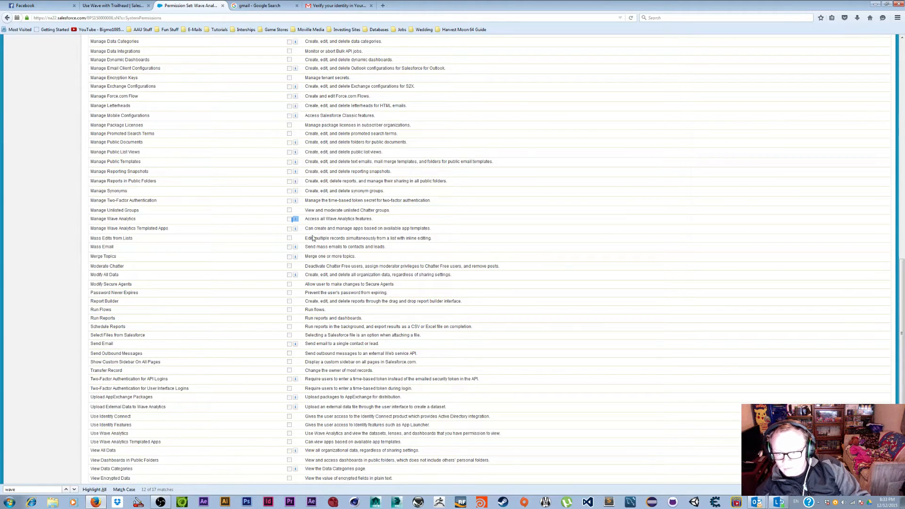
{"action": "mouse_move", "coordinate": [296, 220]}
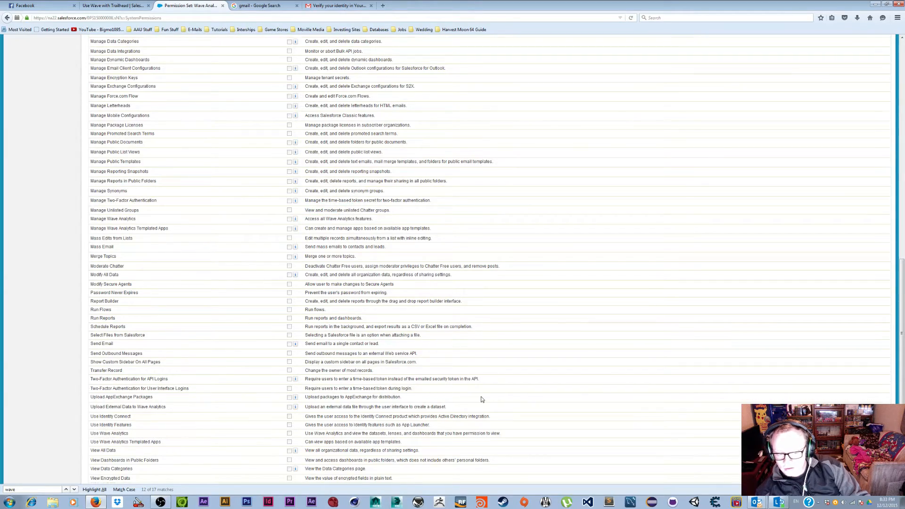
Open the Wave Analytics permission set's system permissions for editing and enable Use Wave Analytics.
{"action": "scroll", "coordinate": [480, 330], "scroll_direction": "up", "scroll_amount": 20}
{"action": "left_click", "coordinate": [337, 143]}
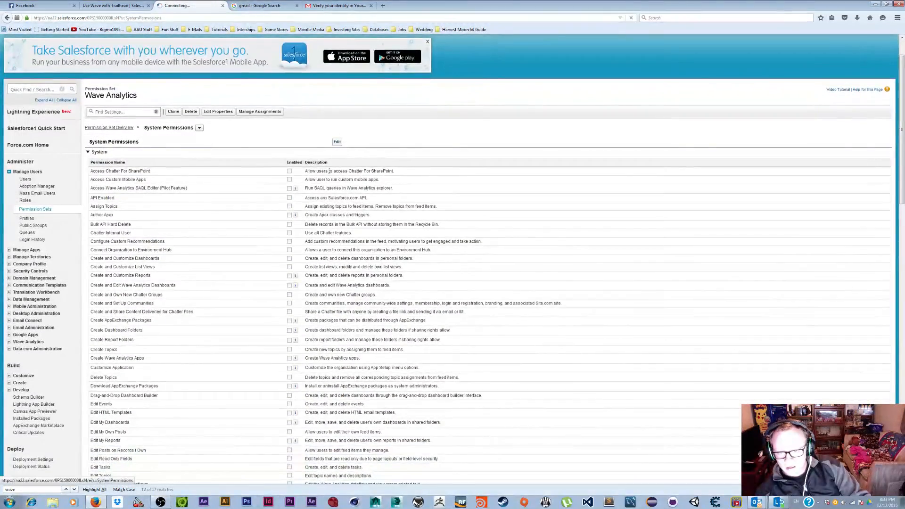
{"action": "scroll", "coordinate": [282, 293], "scroll_direction": "down", "scroll_amount": 15}
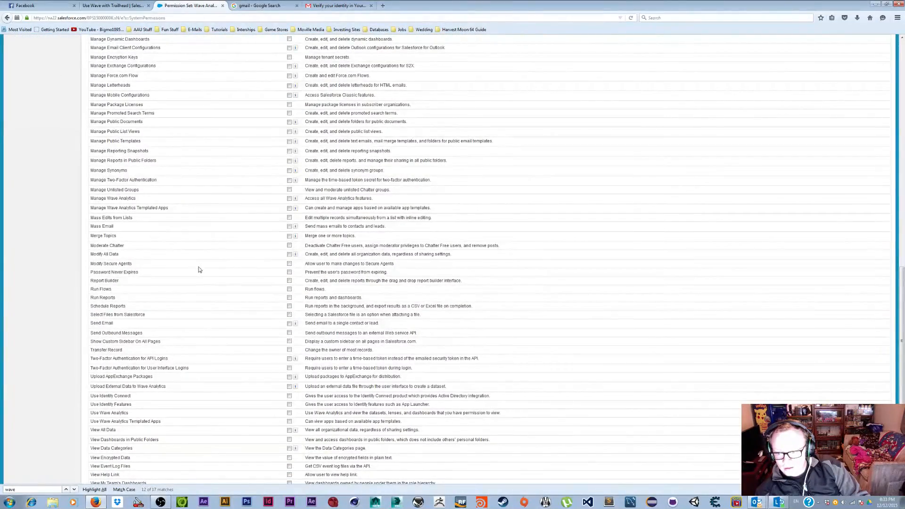
{"action": "scroll", "coordinate": [198, 269], "scroll_direction": "up", "scroll_amount": 3}
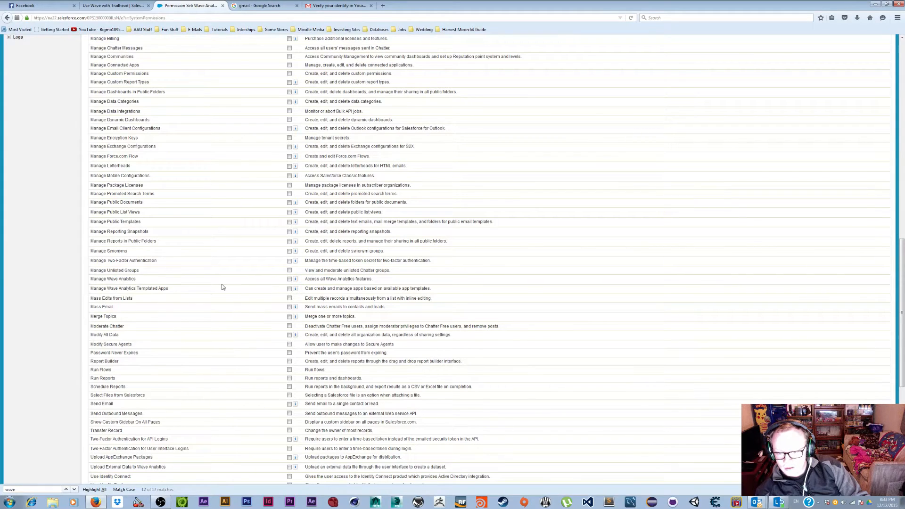
{"action": "scroll", "coordinate": [152, 341], "scroll_direction": "down", "scroll_amount": 3}
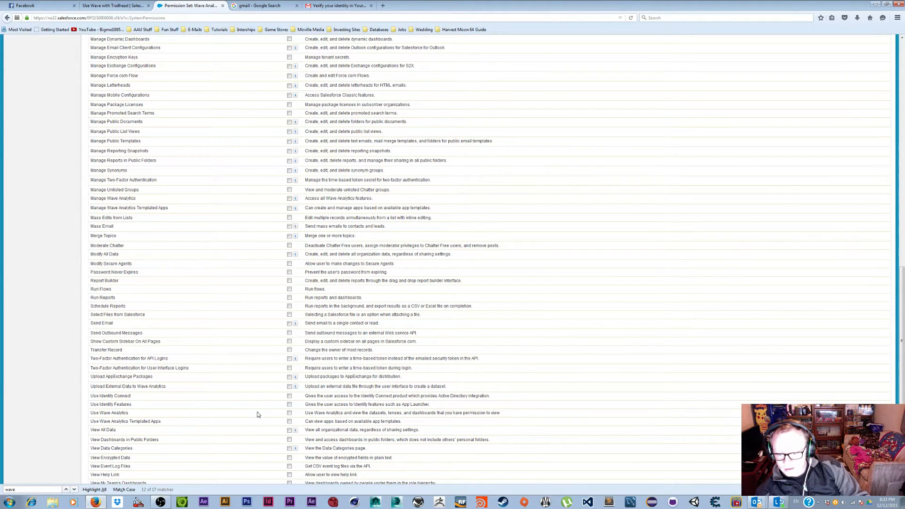
{"action": "left_click", "coordinate": [289, 413]}
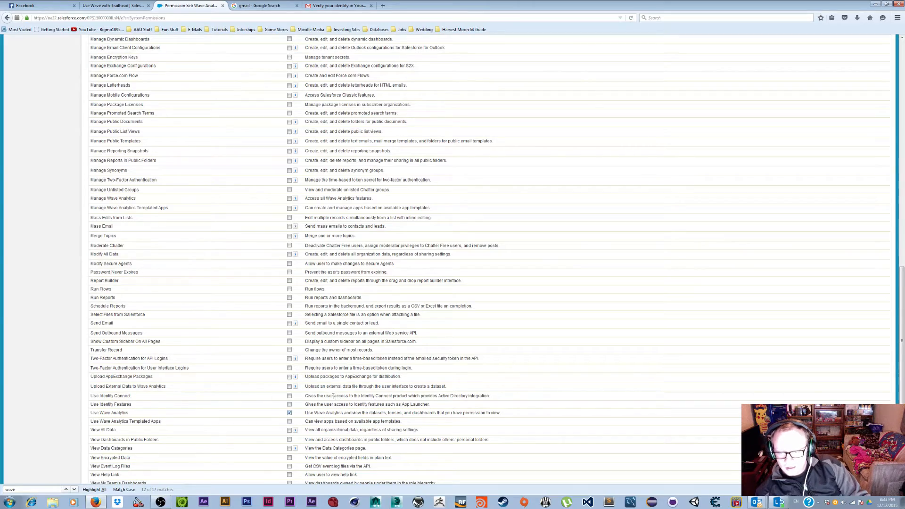
Enable the Create Wave Analytics Apps permission in the System section.
{"action": "scroll", "coordinate": [156, 401], "scroll_direction": "down", "scroll_amount": 1}
{"action": "scroll", "coordinate": [142, 376], "scroll_direction": "up", "scroll_amount": 3}
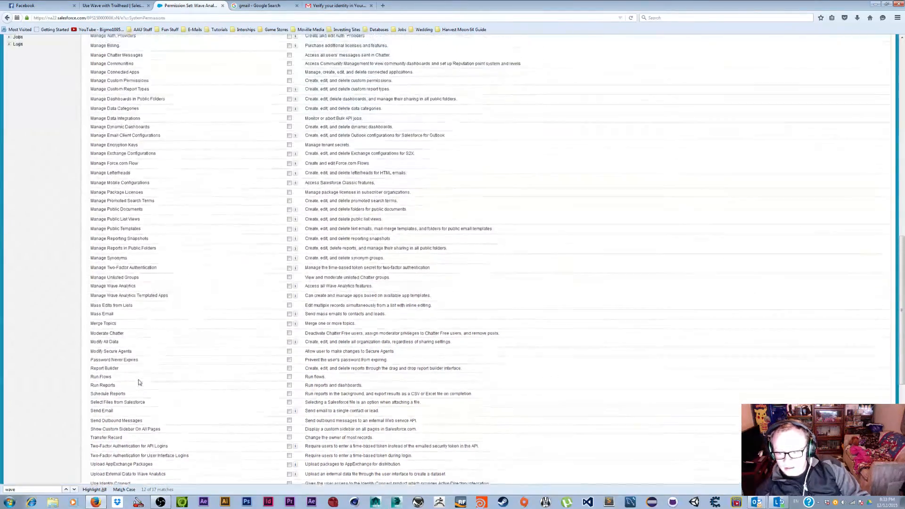
{"action": "scroll", "coordinate": [89, 398], "scroll_direction": "down", "scroll_amount": 3}
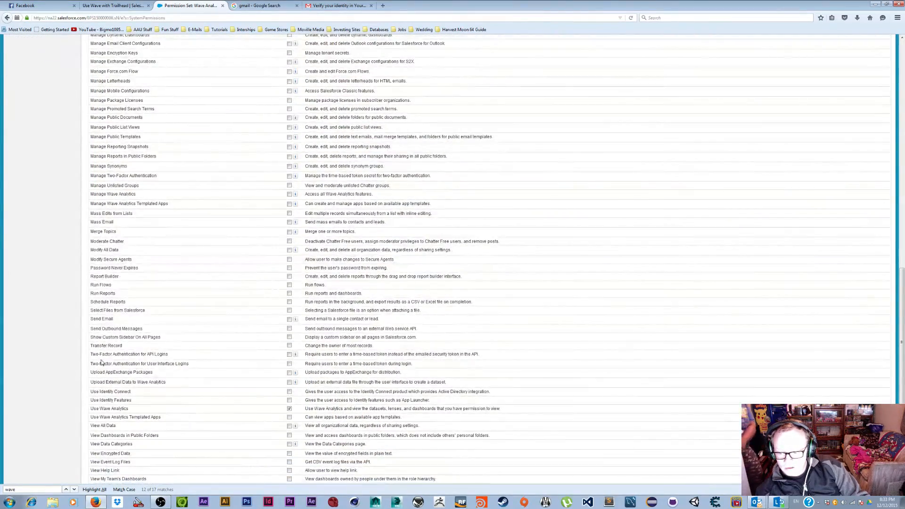
{"action": "scroll", "coordinate": [124, 348], "scroll_direction": "down", "scroll_amount": 2}
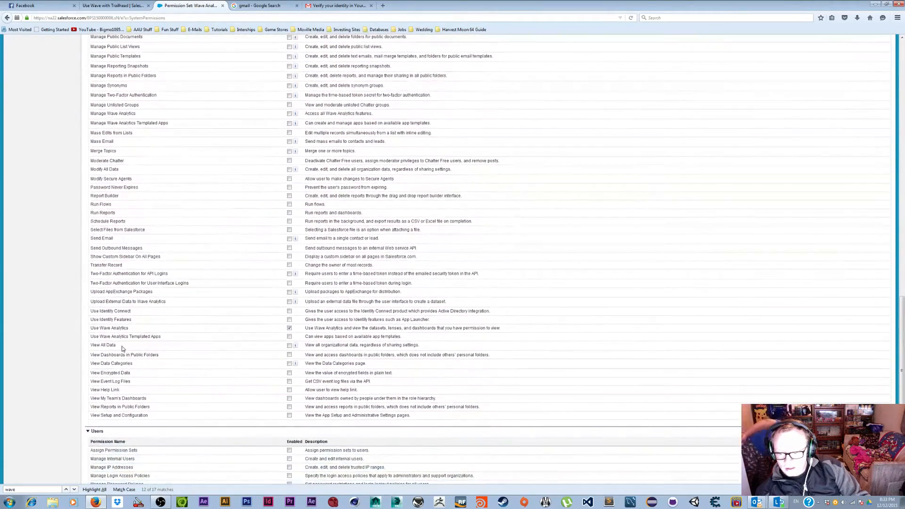
{"action": "scroll", "coordinate": [69, 384], "scroll_direction": "up", "scroll_amount": 20}
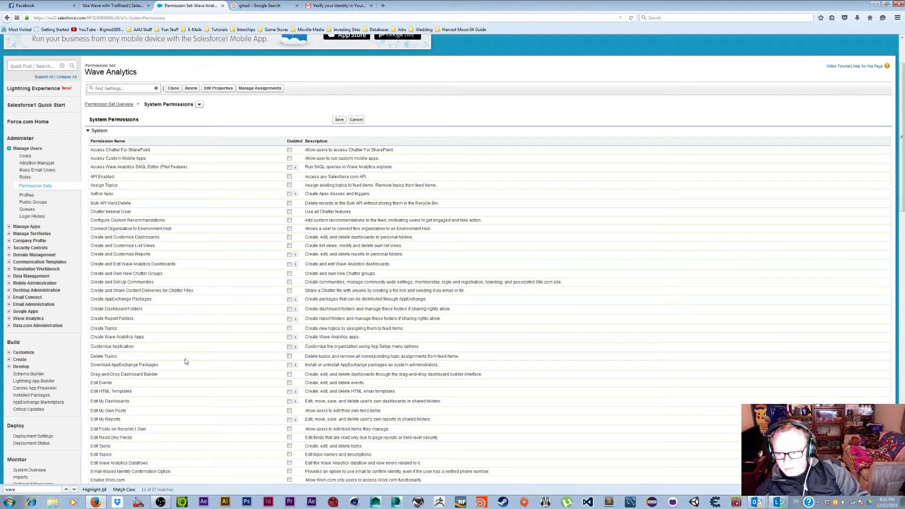
{"action": "left_click", "coordinate": [289, 338]}
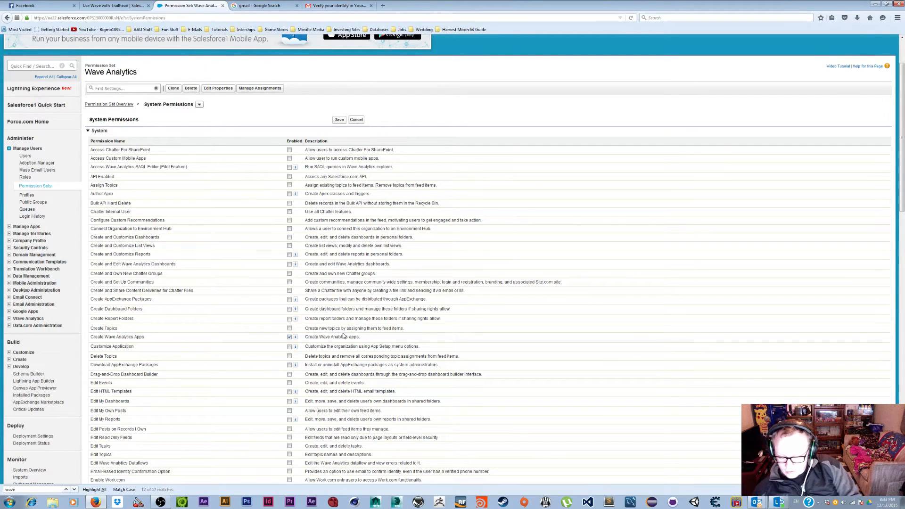
Step through the page's "wave" matches and enable Access Wave Analytics SAQL Editor (Pilot Feature).
{"action": "key", "text": "ctrl+f"}
{"action": "key", "text": "Return"}
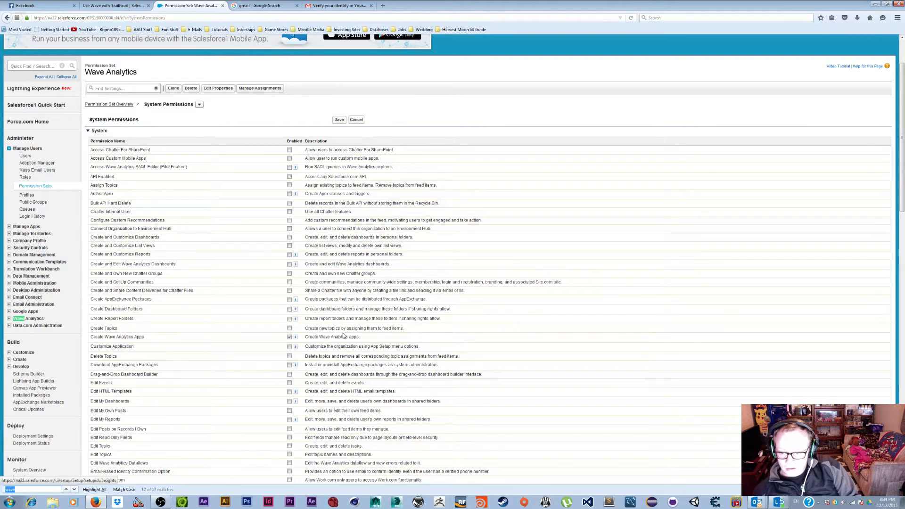
{"action": "left_click", "coordinate": [74, 490]}
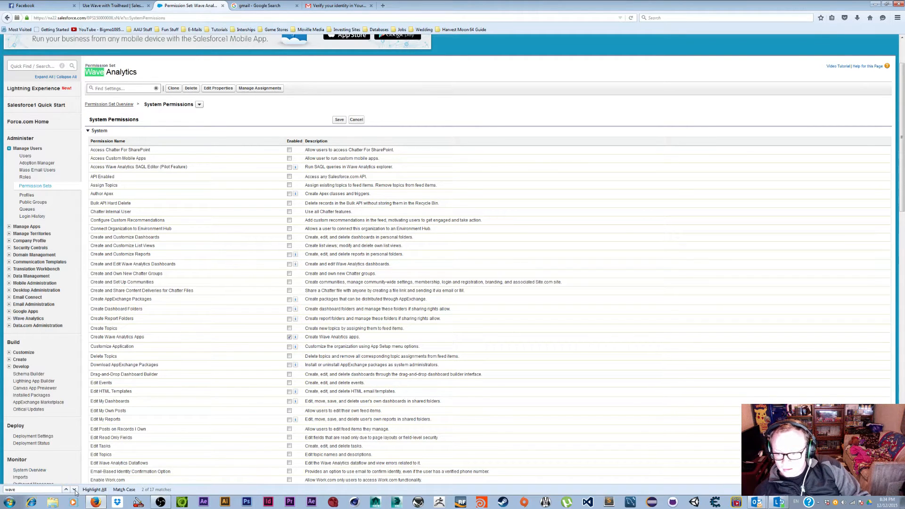
{"action": "left_click", "coordinate": [74, 490]}
{"action": "left_click", "coordinate": [290, 168]}
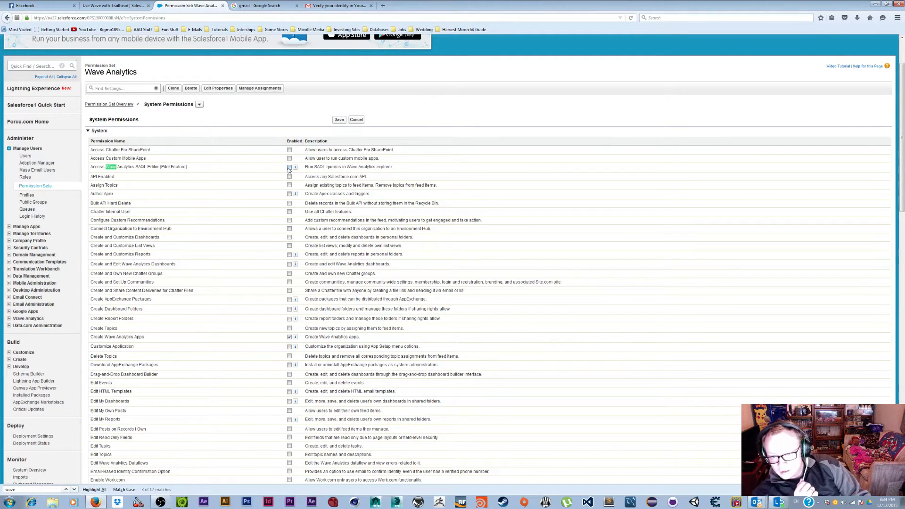
Continue to the next "wave" permission and enable Create and Edit Wave Analytics Dashboards.
{"action": "left_click", "coordinate": [75, 491]}
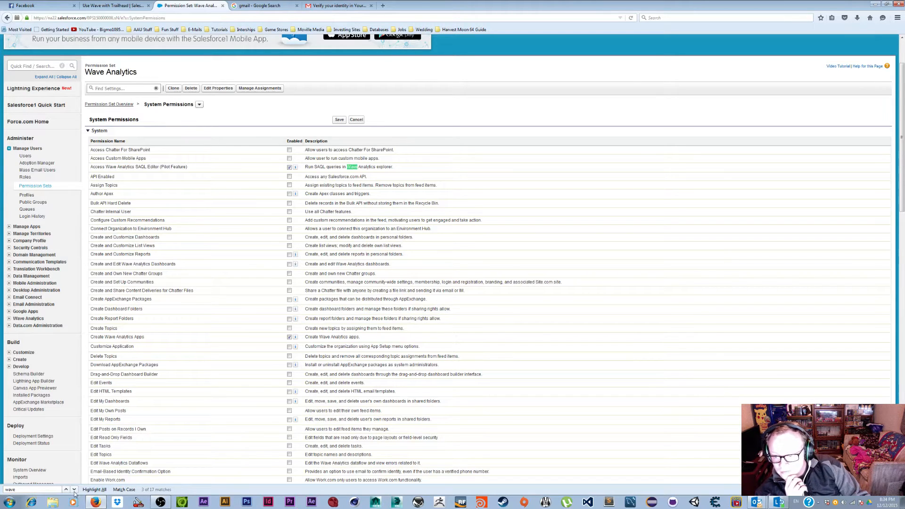
{"action": "left_click", "coordinate": [74, 490]}
{"action": "left_click", "coordinate": [74, 490]}
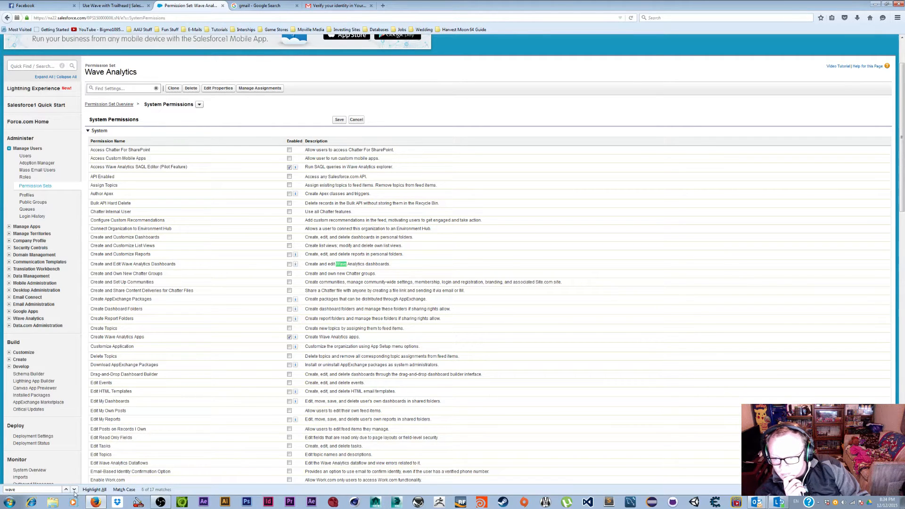
{"action": "left_click", "coordinate": [289, 264]}
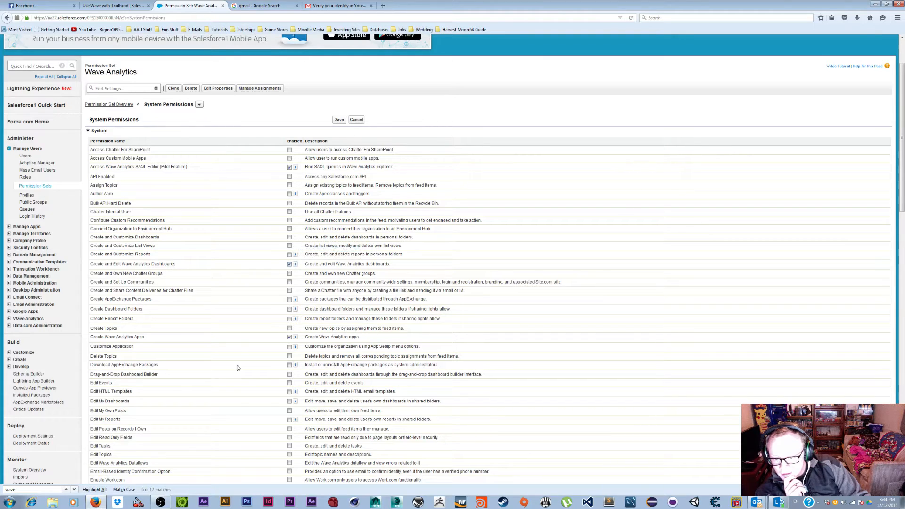
Move on through the "wave" matches and enable Edit Wave Analytics Dataflows.
{"action": "left_click", "coordinate": [73, 490]}
{"action": "left_click", "coordinate": [74, 490]}
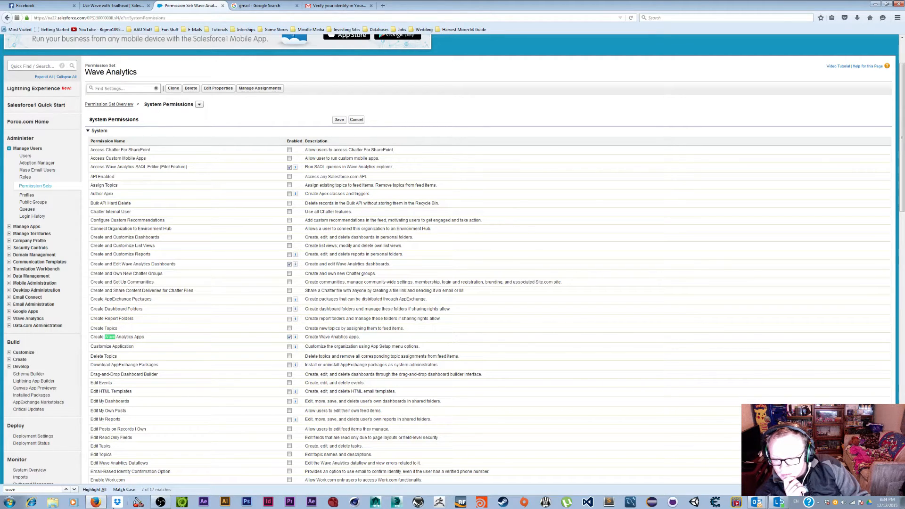
{"action": "left_click", "coordinate": [74, 490]}
{"action": "left_click", "coordinate": [74, 490]}
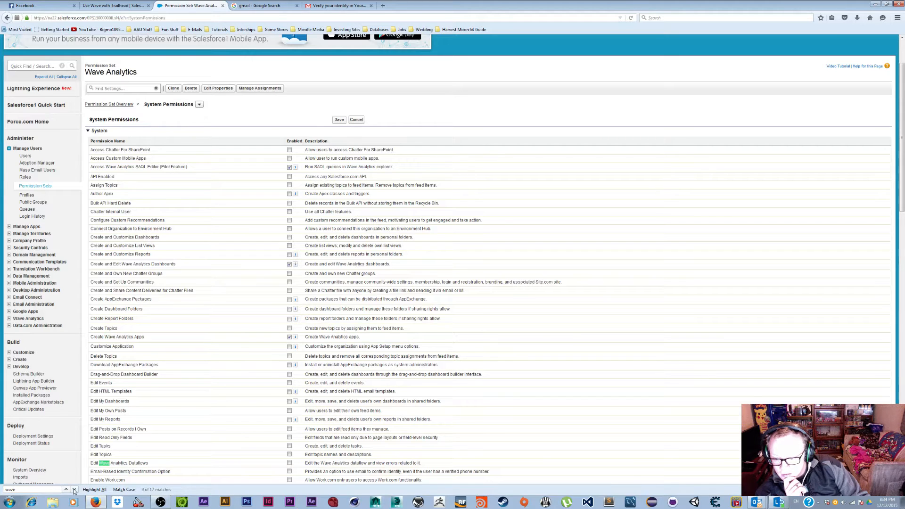
{"action": "left_click", "coordinate": [290, 464]}
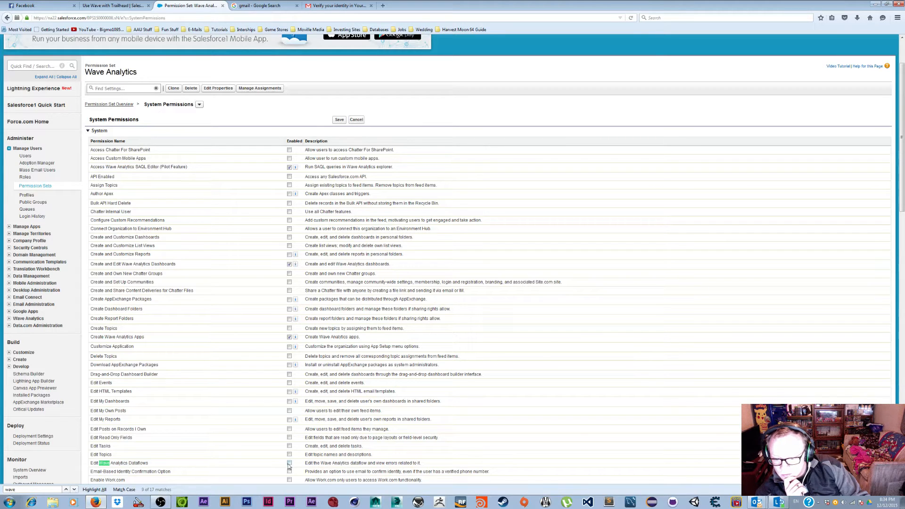
Enable the Manage Wave Analytics and Upload External Data to Wave Analytics permissions.
{"action": "left_click", "coordinate": [74, 490]}
{"action": "left_click", "coordinate": [74, 490]}
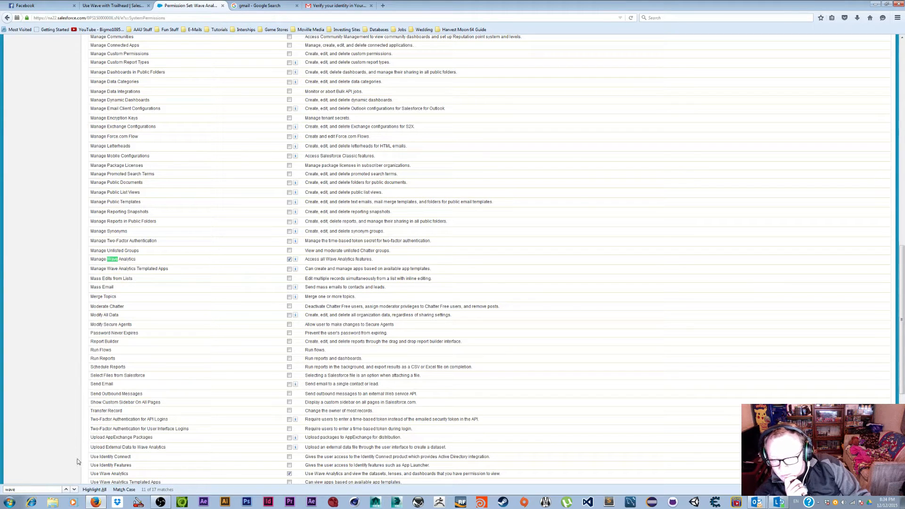
{"action": "left_click", "coordinate": [74, 489]}
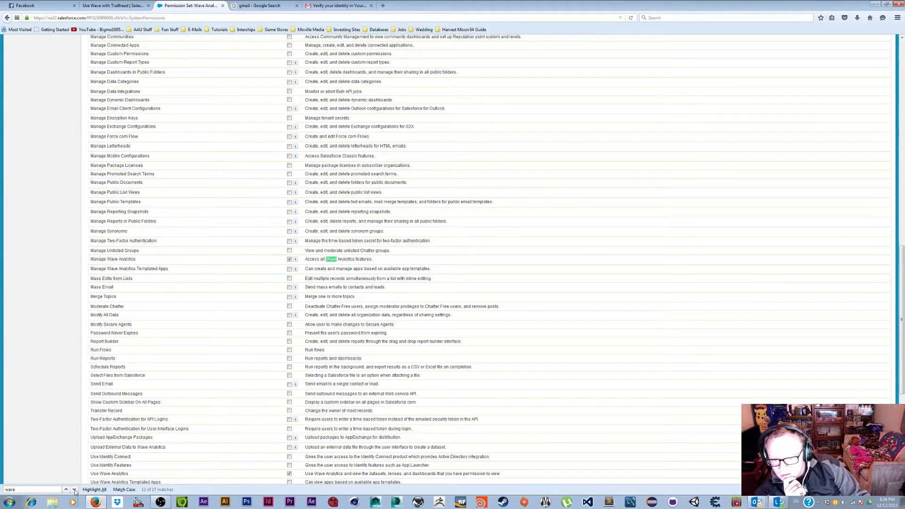
{"action": "left_click", "coordinate": [74, 490]}
{"action": "left_click", "coordinate": [74, 490]}
{"action": "left_click", "coordinate": [74, 490]}
{"action": "scroll", "coordinate": [212, 431], "scroll_direction": "down", "scroll_amount": 2}
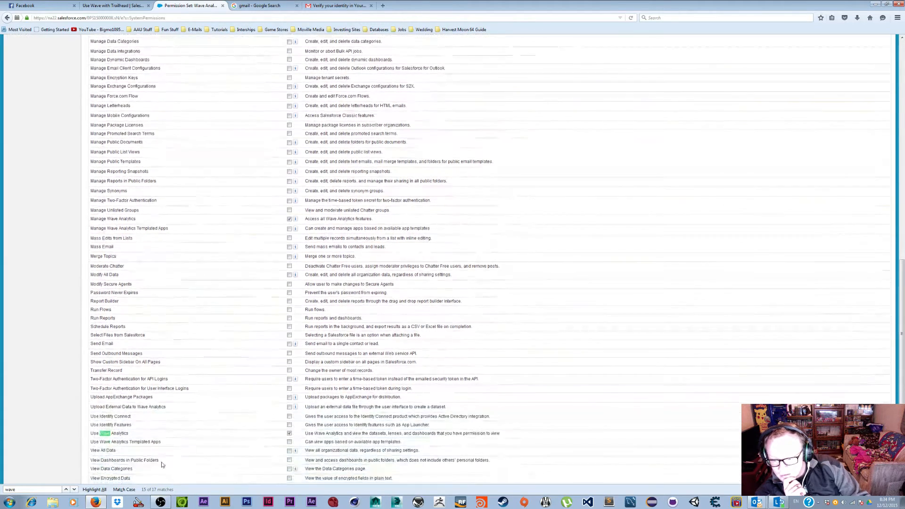
{"action": "left_click", "coordinate": [68, 491]}
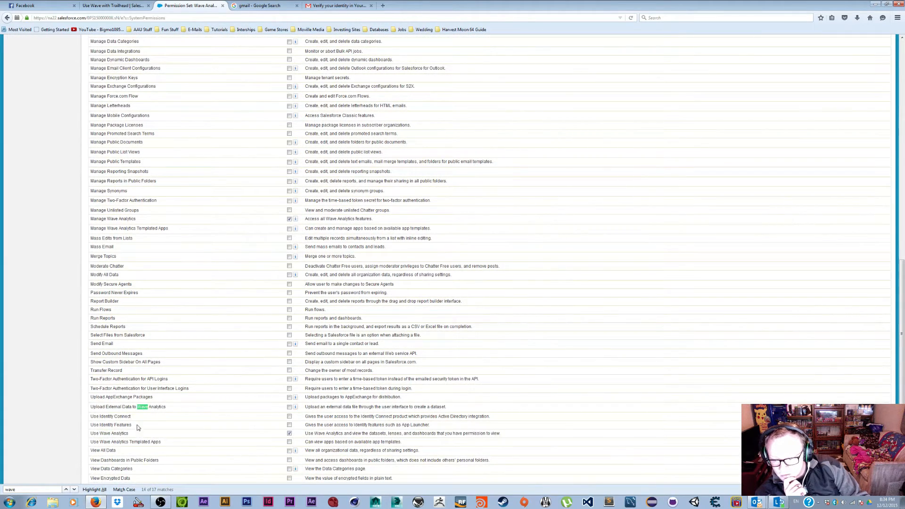
{"action": "left_click", "coordinate": [290, 408]}
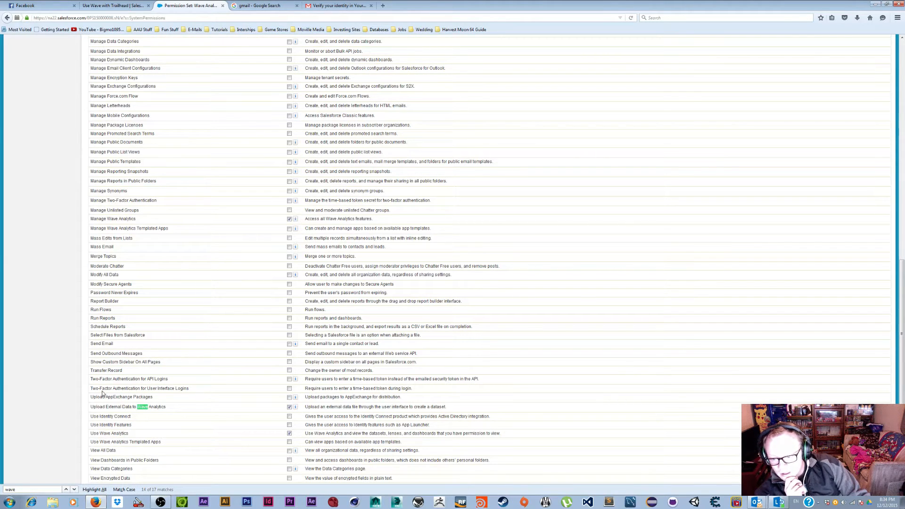
{"action": "left_click_drag", "start_coordinate": [91, 407], "coordinate": [157, 407]}
{"action": "left_click", "coordinate": [187, 415]}
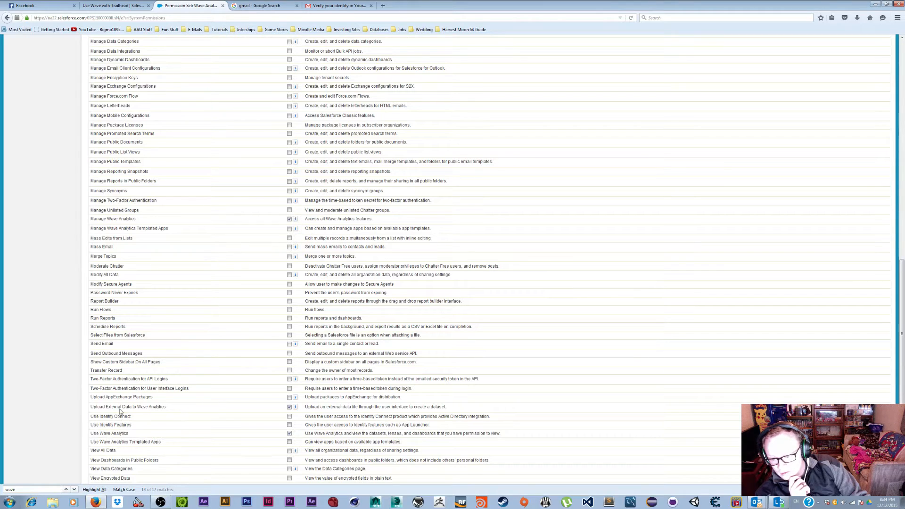
Check the remaining "wave" matches through Use Wave Analytics Templated Apps and save the system permissions.
{"action": "left_click", "coordinate": [74, 490]}
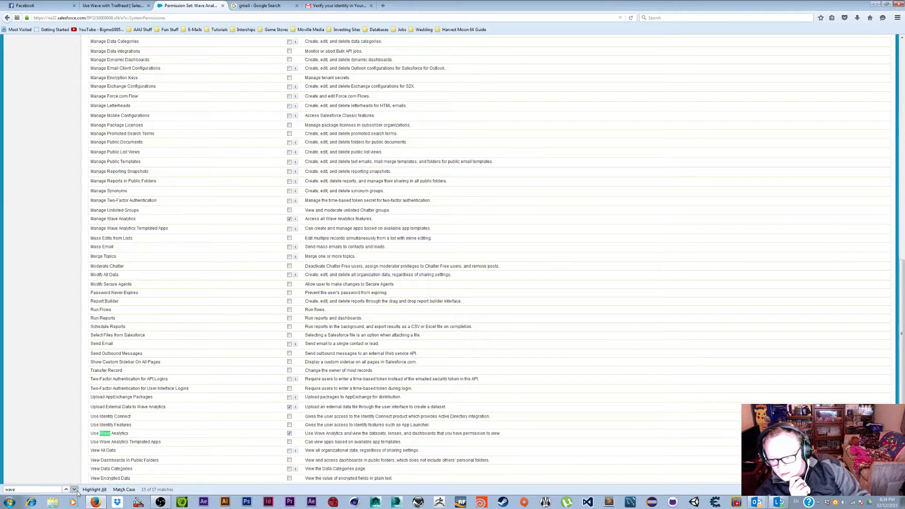
{"action": "left_click", "coordinate": [75, 490]}
{"action": "left_click", "coordinate": [75, 490]}
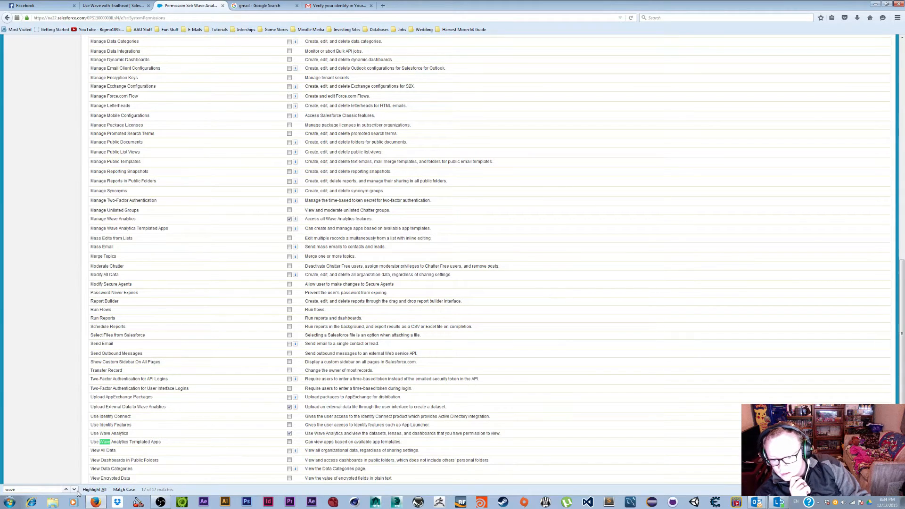
{"action": "left_click", "coordinate": [75, 490]}
{"action": "left_click", "coordinate": [66, 490]}
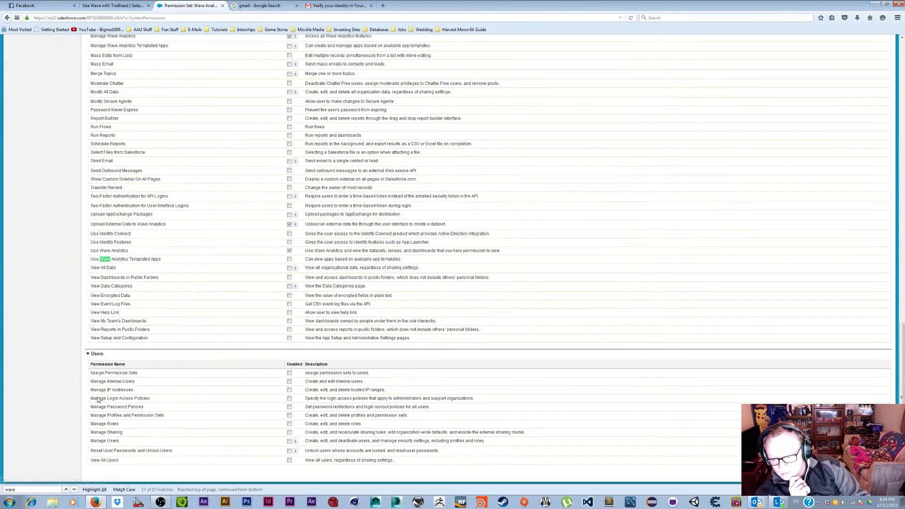
{"action": "left_click", "coordinate": [164, 257]}
{"action": "scroll", "coordinate": [202, 267], "scroll_direction": "up", "scroll_amount": 1}
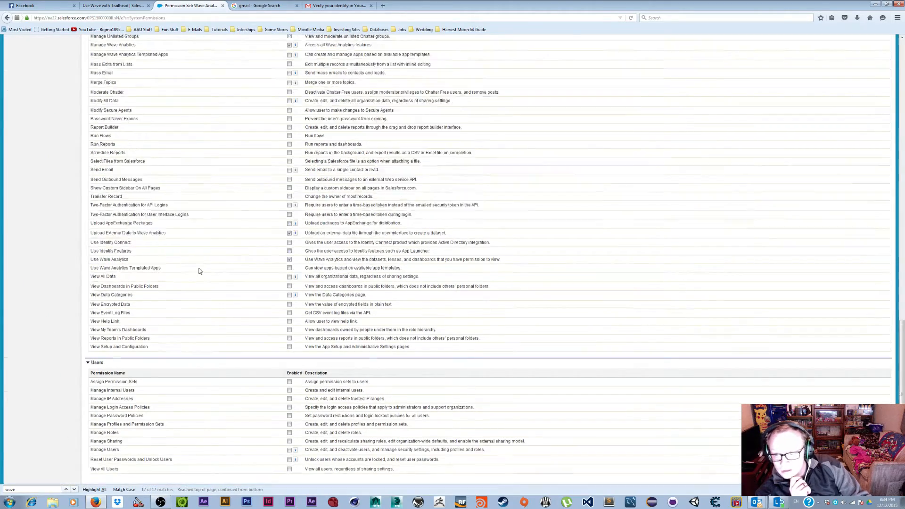
{"action": "scroll", "coordinate": [199, 271], "scroll_direction": "up", "scroll_amount": 20}
{"action": "left_click", "coordinate": [339, 183]}
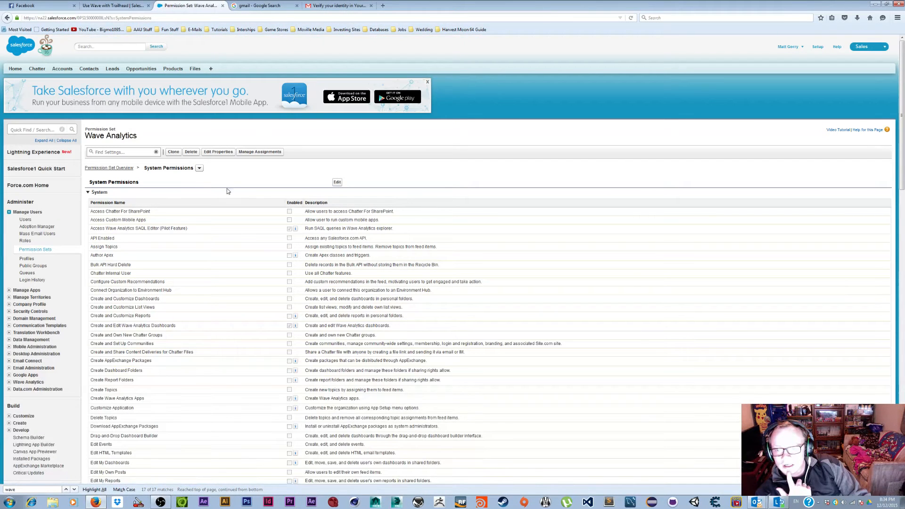
Assign the Wave Analytics permission set to the user with the System Administrator profile and finish the assignment.
{"action": "left_click", "coordinate": [259, 152]}
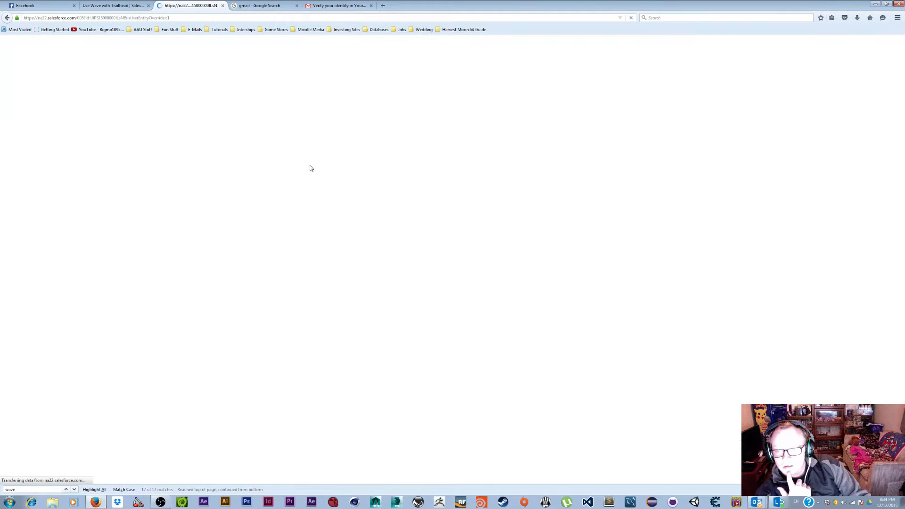
{"action": "left_click", "coordinate": [356, 193]}
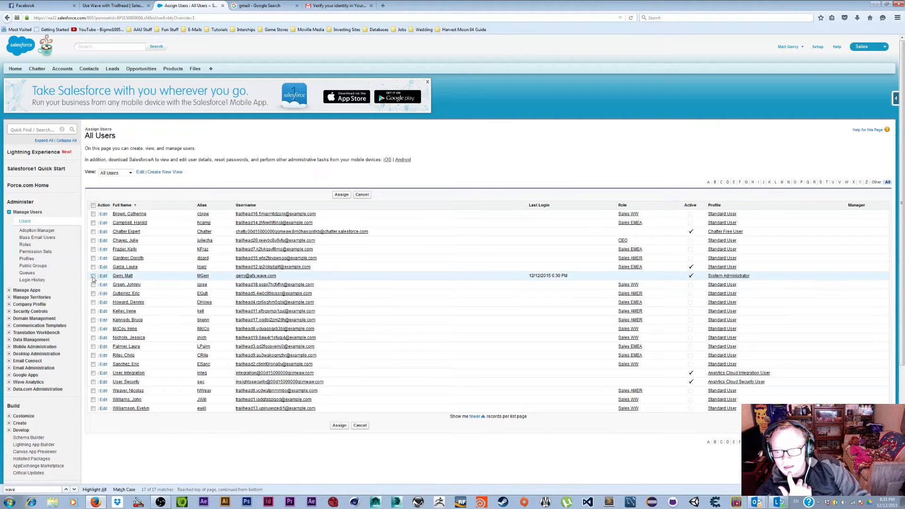
{"action": "left_click", "coordinate": [339, 426]}
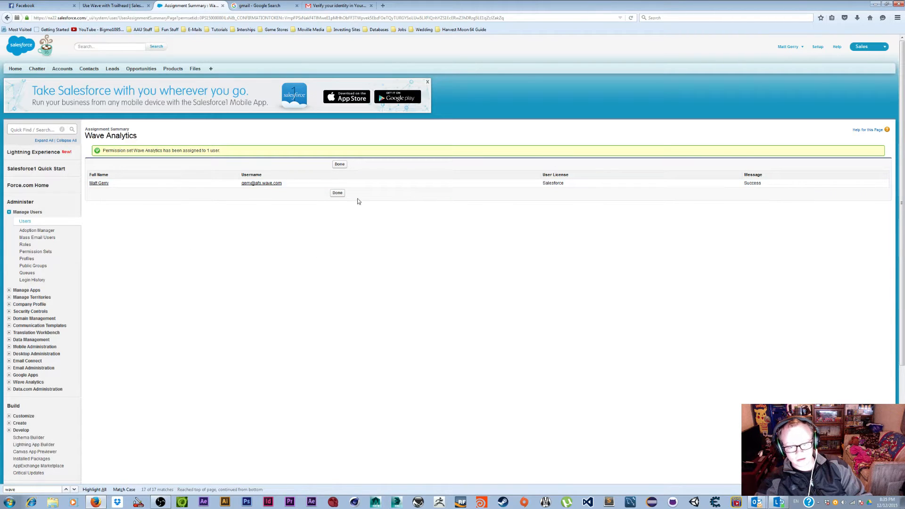
{"action": "left_click", "coordinate": [338, 192]}
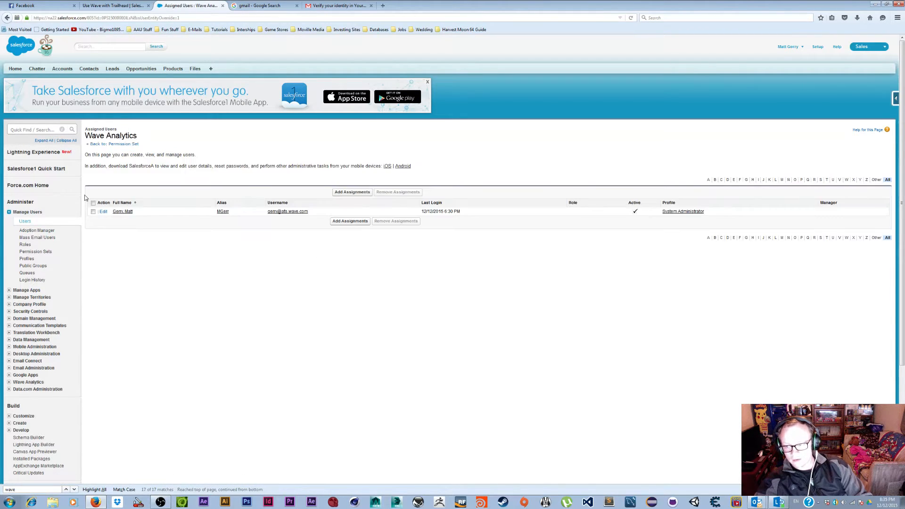
Find the Wave Analytics settings in Setup by searching for "wave" and save them with preview thumbnails for lenses and dashboards enabled.
{"action": "left_click", "coordinate": [29, 131]}
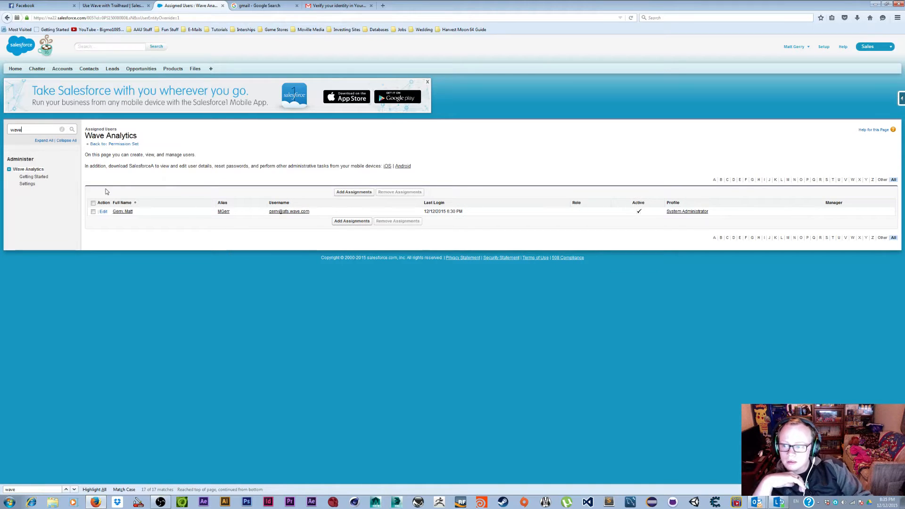
{"action": "left_click", "coordinate": [35, 178]}
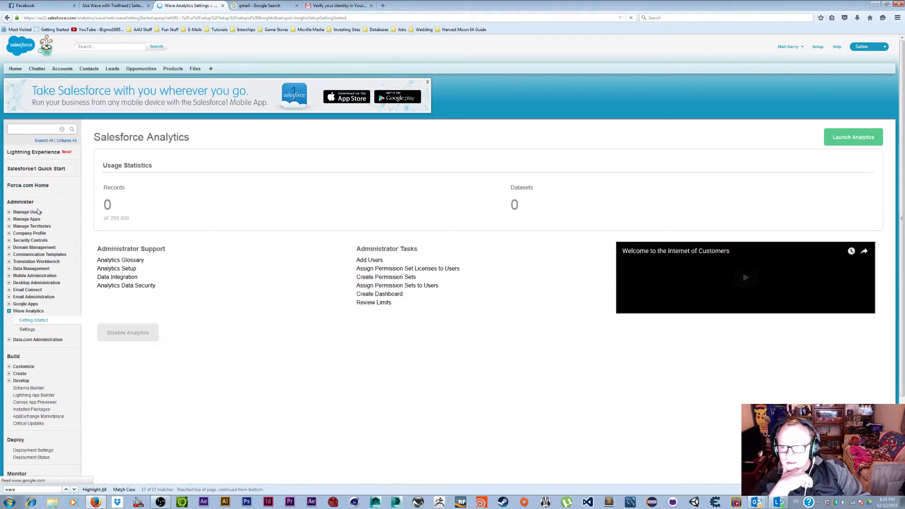
{"action": "left_click", "coordinate": [27, 330]}
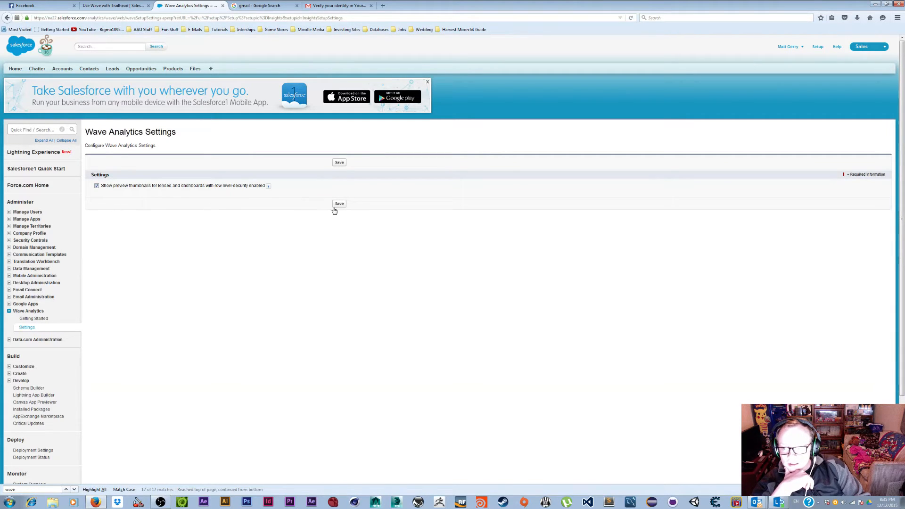
{"action": "left_click_drag", "start_coordinate": [133, 189], "coordinate": [182, 188]}
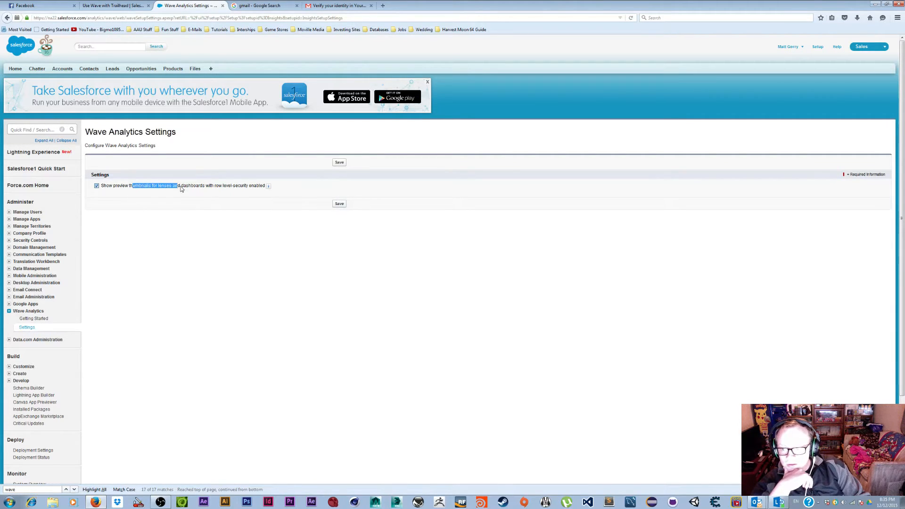
{"action": "left_click", "coordinate": [161, 187]}
{"action": "left_click", "coordinate": [248, 198]}
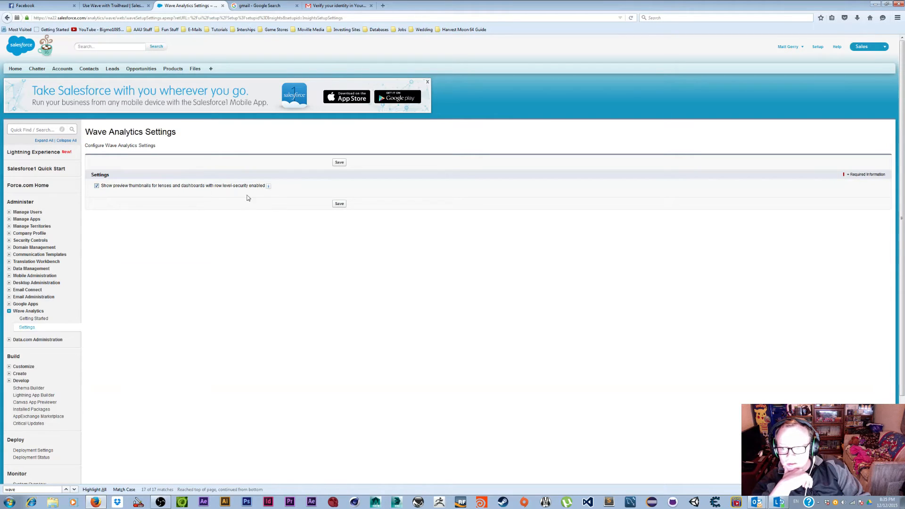
{"action": "left_click", "coordinate": [337, 205]}
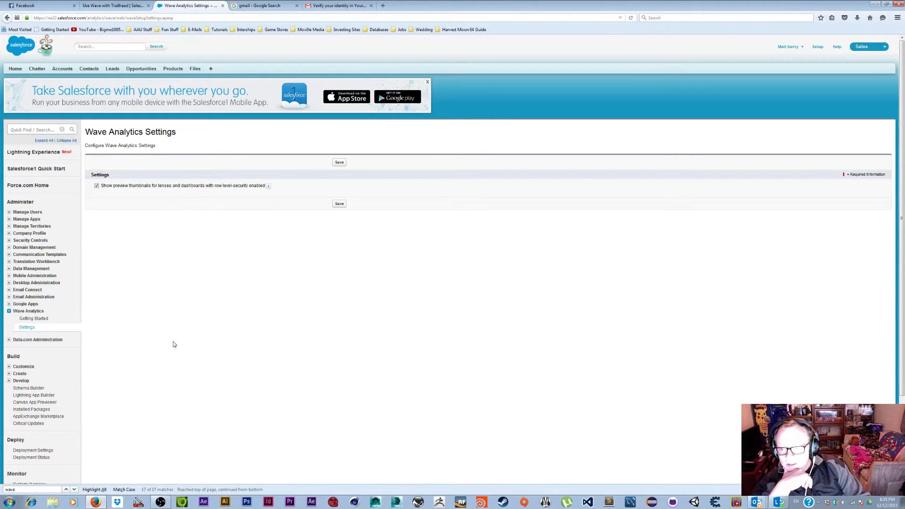
Launch Analytics from the Wave Analytics Getting Started page to view its home, and close it again.
{"action": "left_click", "coordinate": [30, 319]}
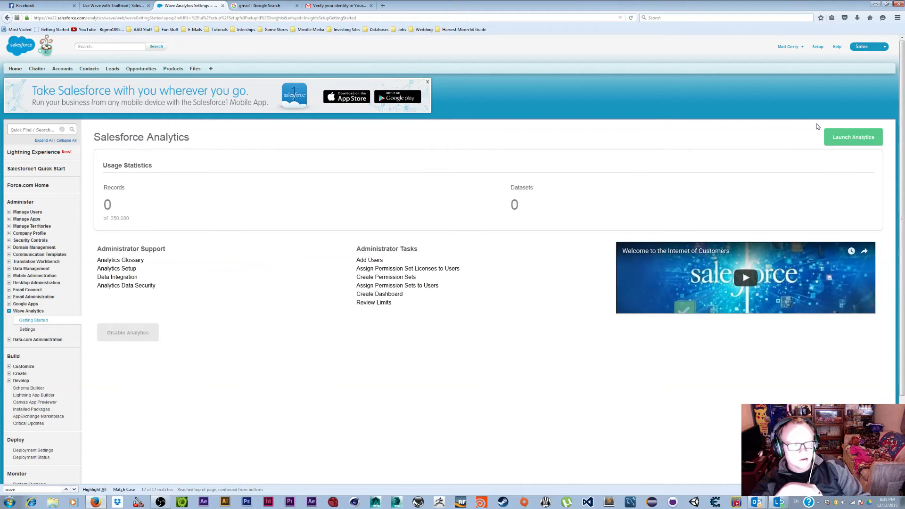
{"action": "left_click", "coordinate": [854, 141]}
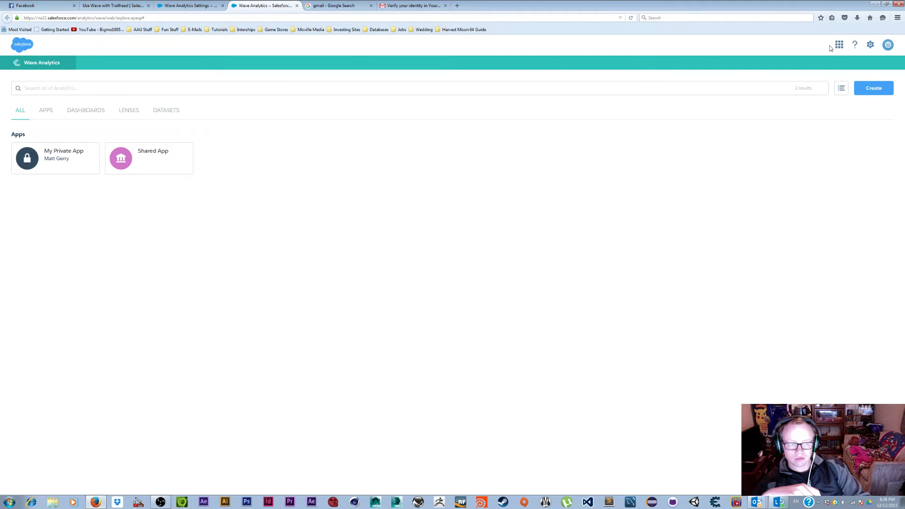
{"action": "left_click", "coordinate": [297, 5]}
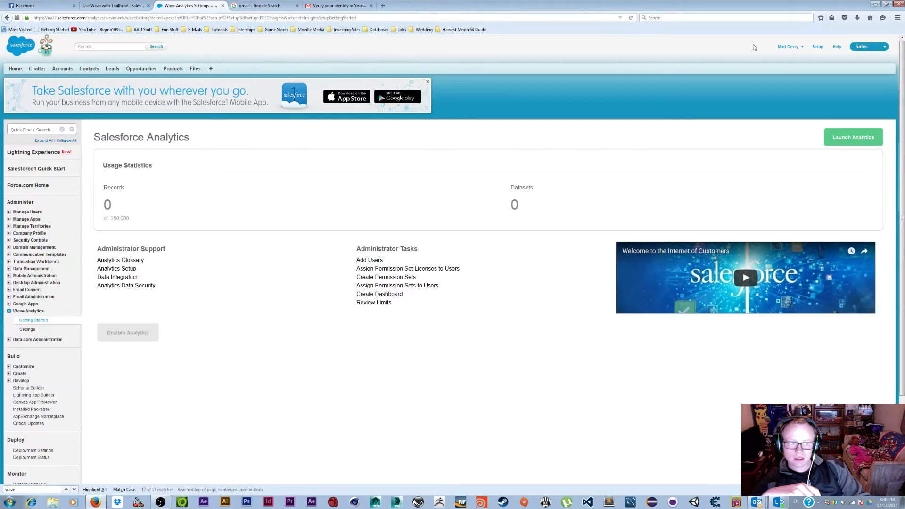
Log out of the current org and log in to the other Salesforce org with its username and password.
{"action": "left_click", "coordinate": [779, 49]}
{"action": "left_click", "coordinate": [771, 88]}
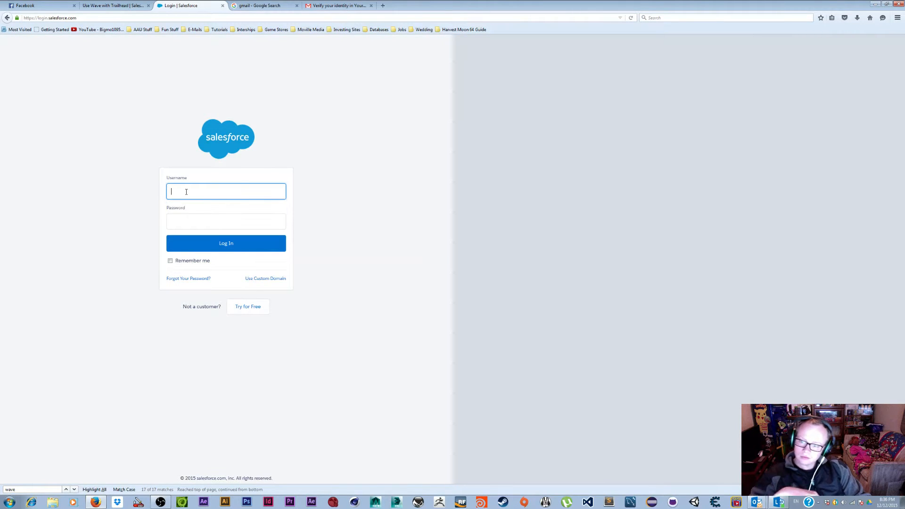
{"action": "left_click", "coordinate": [187, 192]}
{"action": "left_click", "coordinate": [188, 218]}
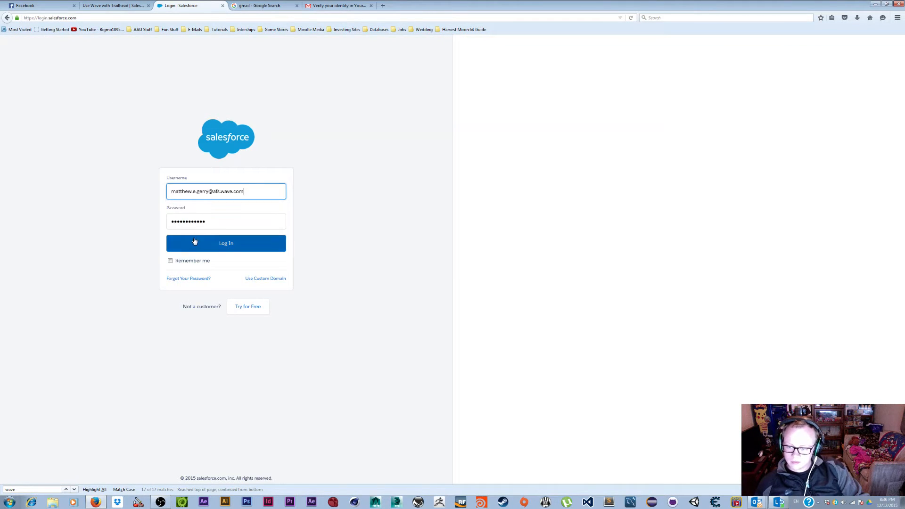
{"action": "left_click", "coordinate": [194, 243]}
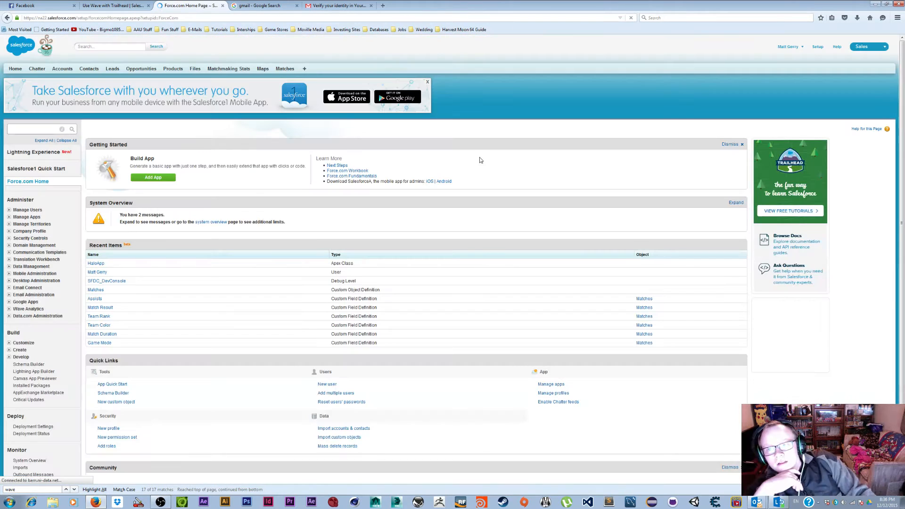
Search Setup for "wave", open the Wave Analytics Getting Started page and launch Analytics.
{"action": "left_click", "coordinate": [44, 128]}
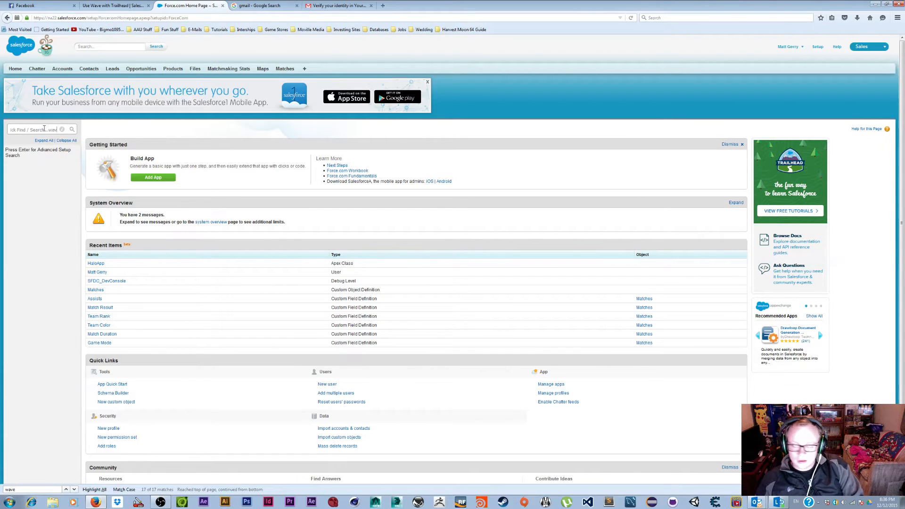
{"action": "type", "text": "wave"}
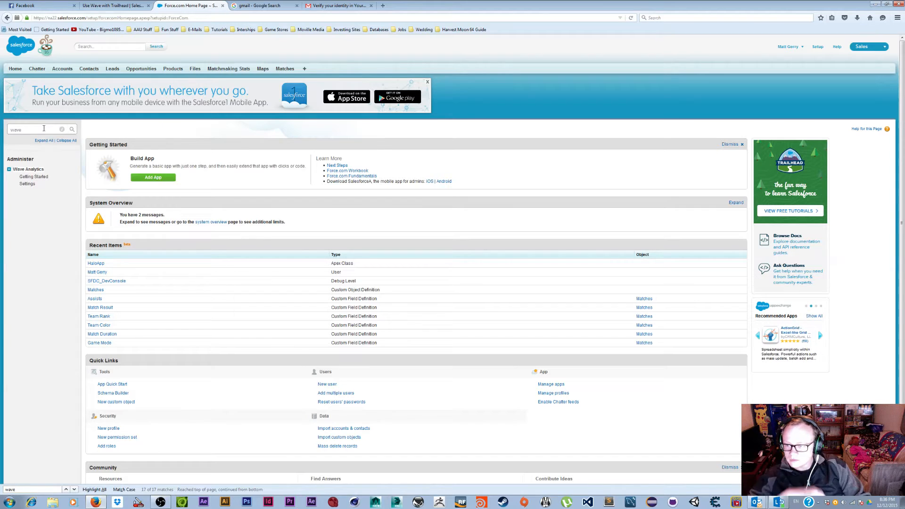
{"action": "left_click", "coordinate": [31, 177]}
{"action": "left_click", "coordinate": [830, 137]}
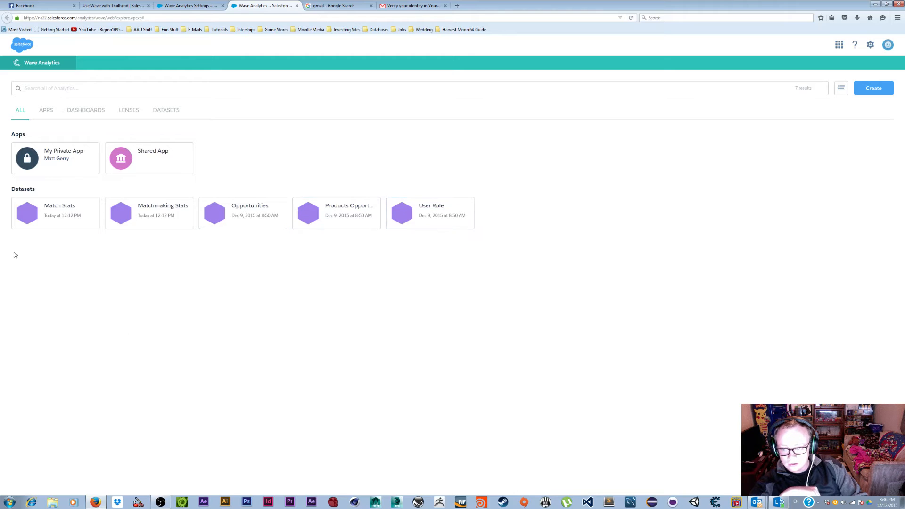
Look at the Wave-enabled Developer Edition sign-up page and return to the datasets on the Wave Analytics home.
{"action": "left_click", "coordinate": [110, 5]}
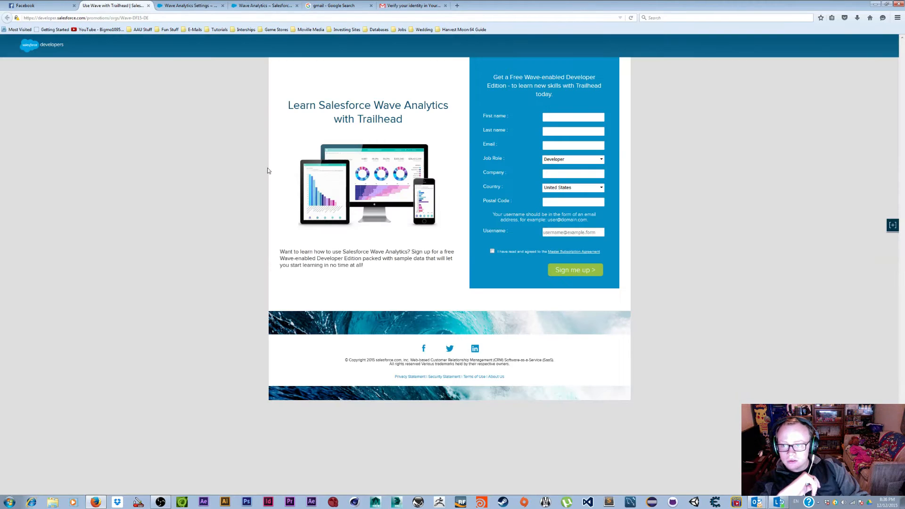
{"action": "left_click", "coordinate": [252, 6]}
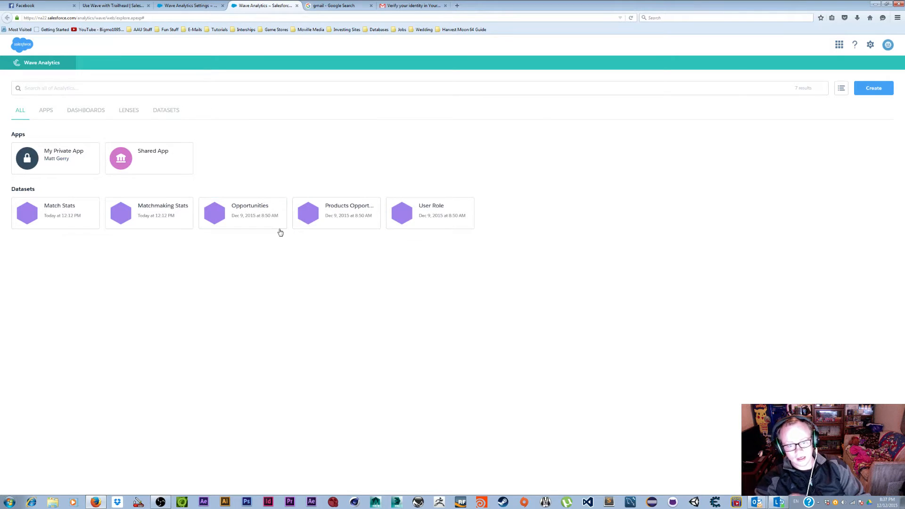
{"action": "left_click", "coordinate": [247, 219]}
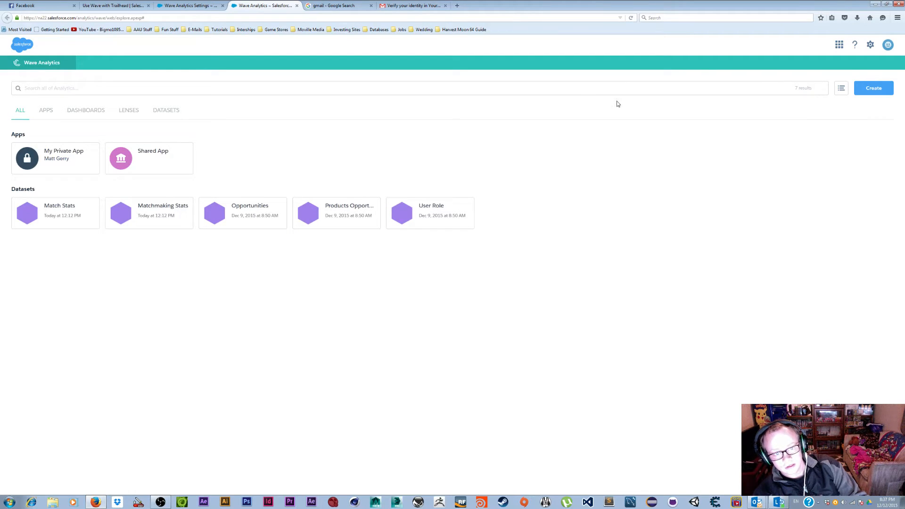
Open the Data Monitor and examine the node details of the latest Default Salesforce Dataflow job.
{"action": "left_click", "coordinate": [870, 45]}
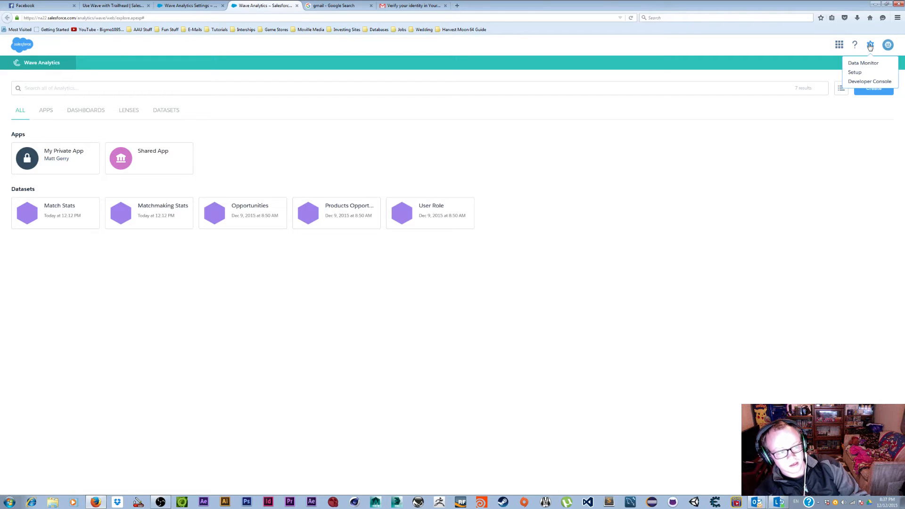
{"action": "left_click", "coordinate": [863, 63]}
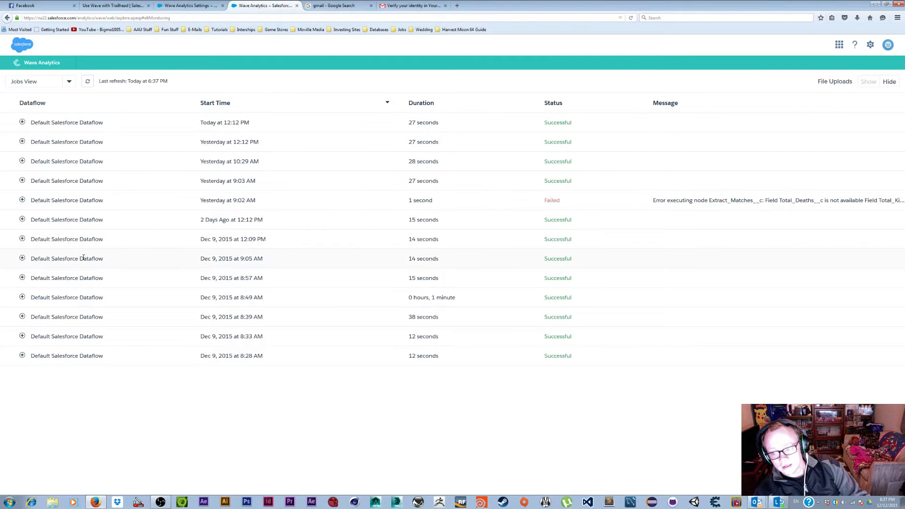
{"action": "left_click", "coordinate": [21, 122]}
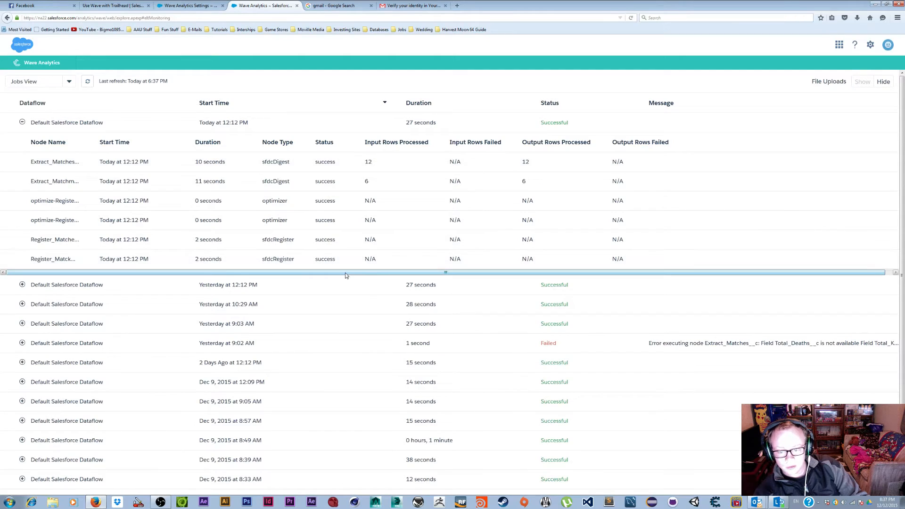
{"action": "left_click_drag", "start_coordinate": [345, 275], "coordinate": [486, 276]}
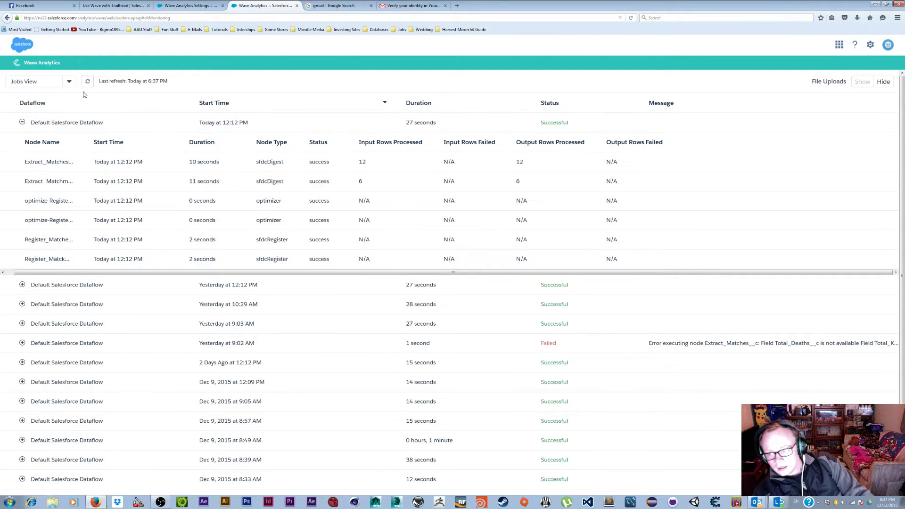
Switch the monitor to Dataflow View and download the Default Salesforce Dataflow definition, opening the JSON file in Notepad.
{"action": "left_click", "coordinate": [69, 81]}
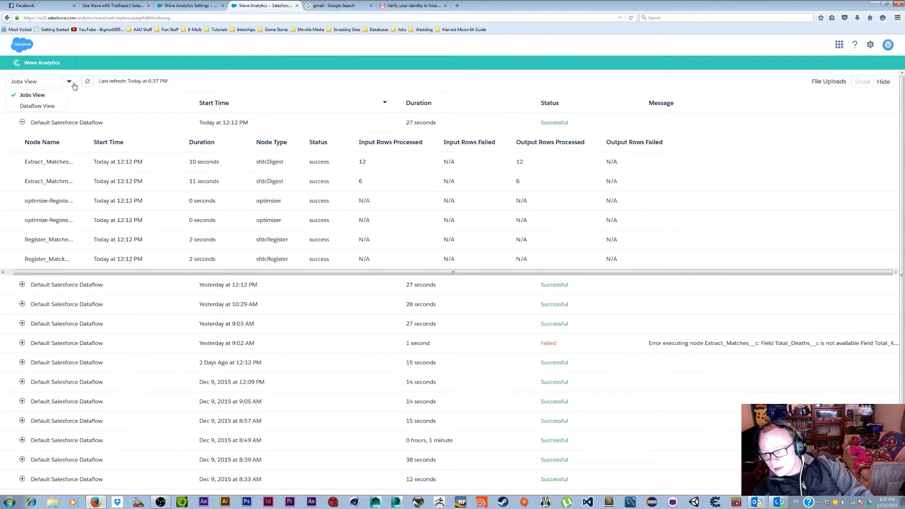
{"action": "left_click", "coordinate": [50, 108]}
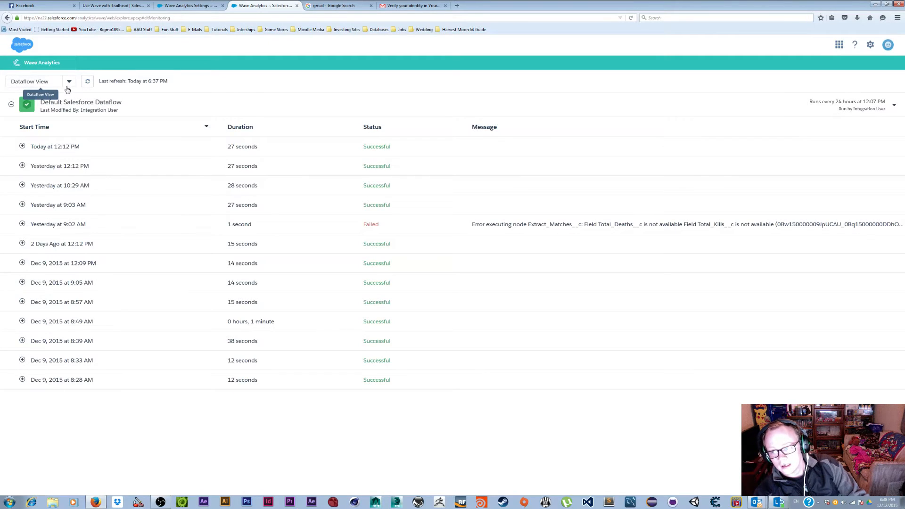
{"action": "left_click", "coordinate": [895, 108]}
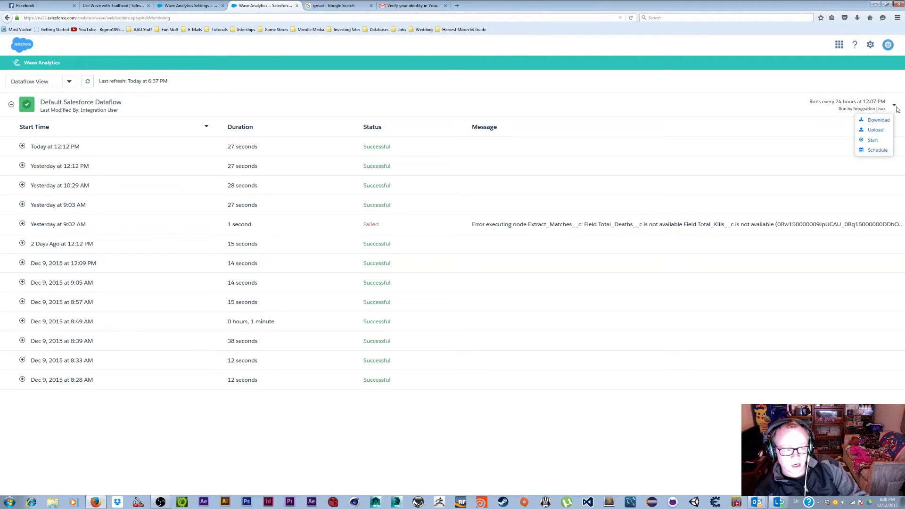
{"action": "left_click", "coordinate": [873, 121]}
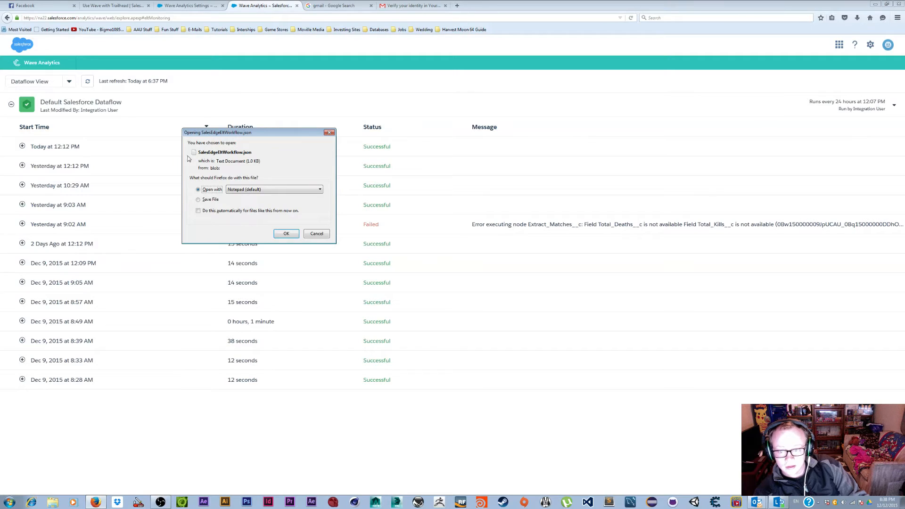
{"action": "left_click", "coordinate": [286, 235]}
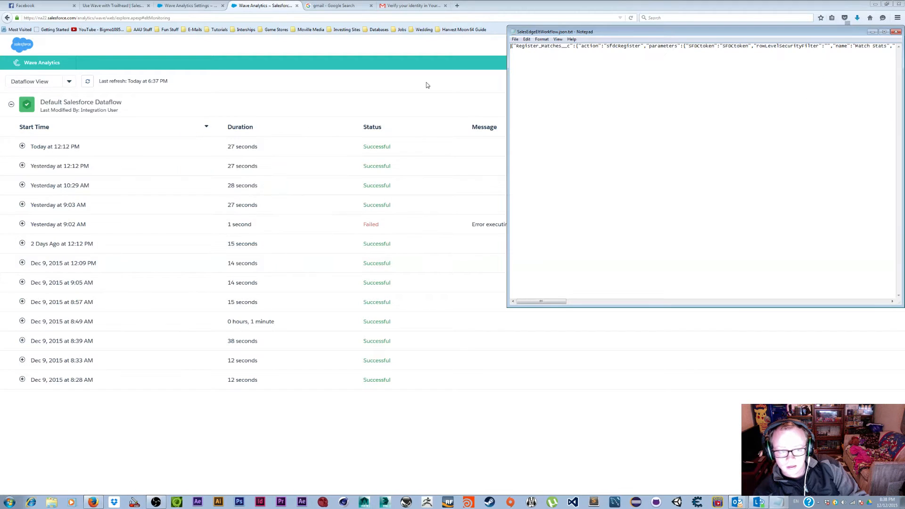
Enlarge the Notepad window, examine the register entry for Matches in the dataflow JSON, and close the file.
{"action": "left_click_drag", "start_coordinate": [599, 33], "coordinate": [194, 100]}
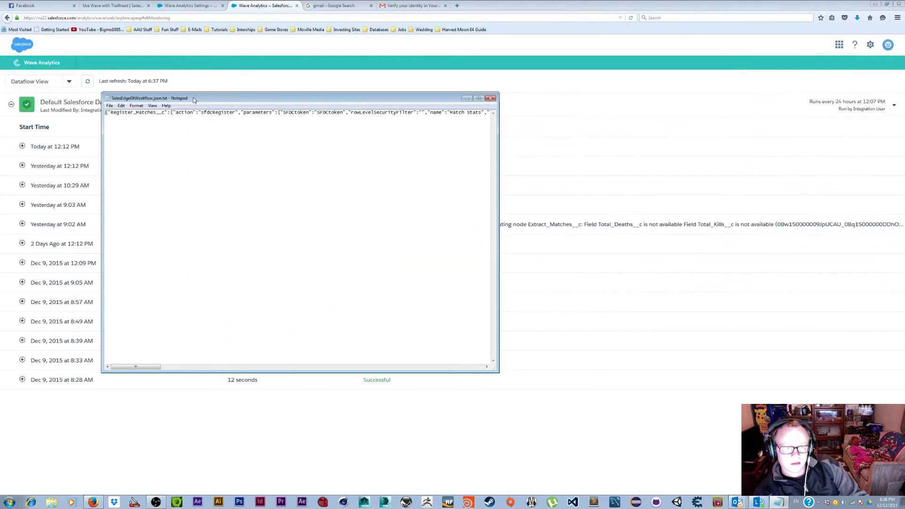
{"action": "left_click_drag", "start_coordinate": [496, 225], "coordinate": [892, 269]}
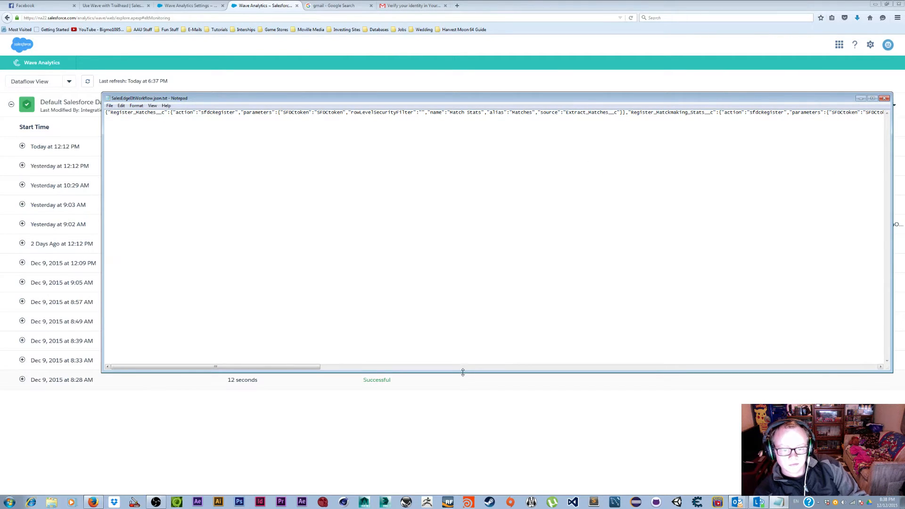
{"action": "left_click_drag", "start_coordinate": [463, 372], "coordinate": [463, 435]}
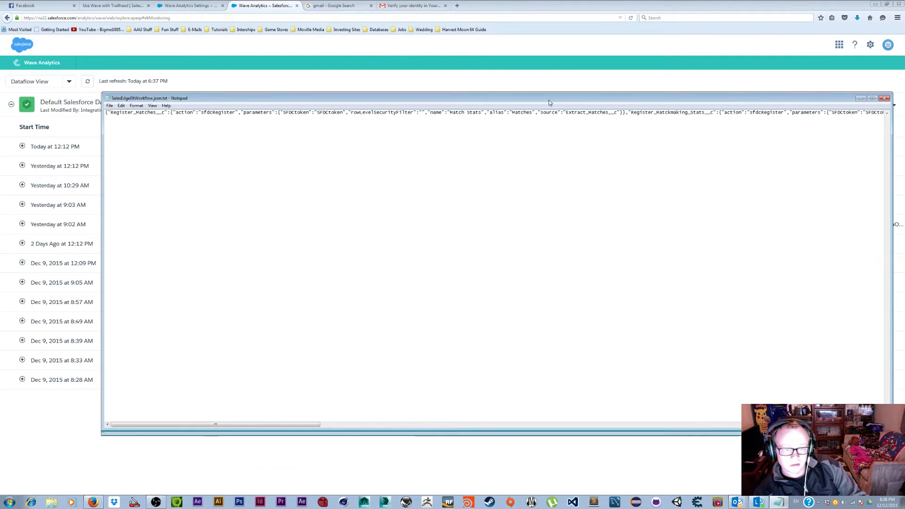
{"action": "left_click_drag", "start_coordinate": [549, 103], "coordinate": [0, 113]}
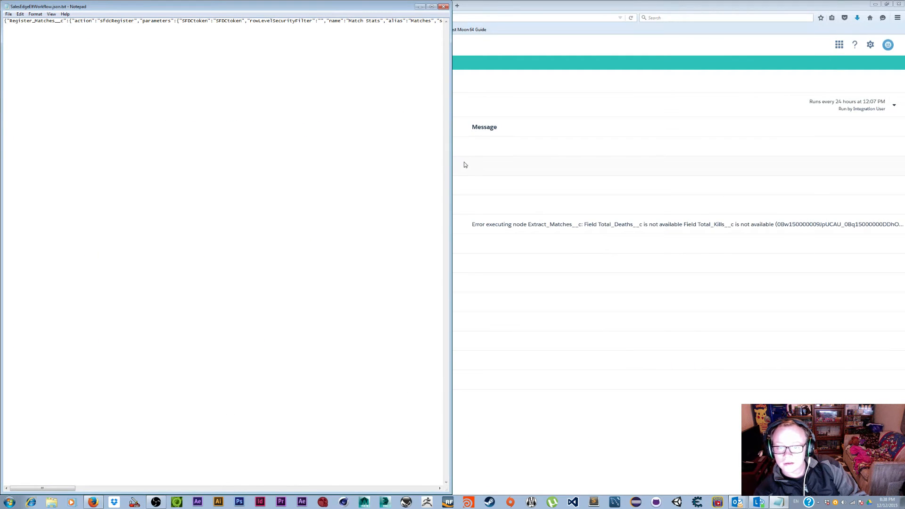
{"action": "left_click_drag", "start_coordinate": [449, 163], "coordinate": [884, 165]}
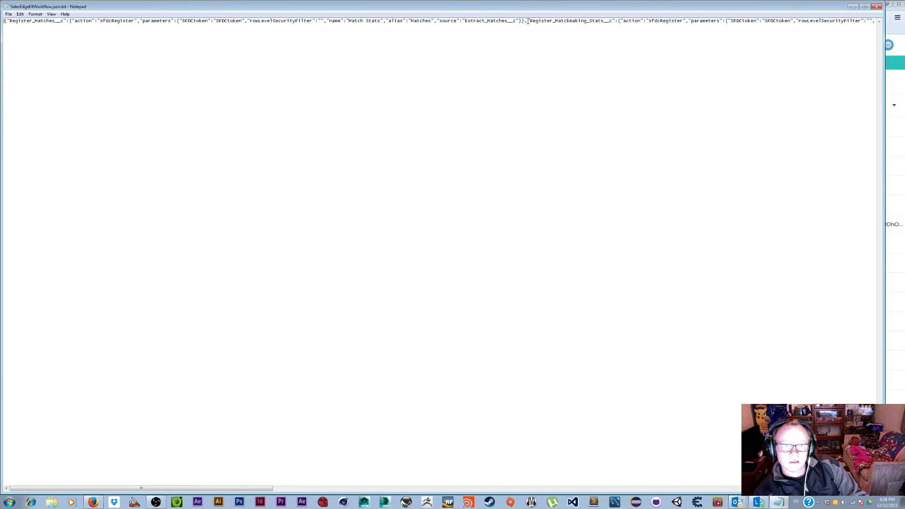
{"action": "left_click_drag", "start_coordinate": [524, 21], "coordinate": [366, 21]}
{"action": "left_click", "coordinate": [877, 7]}
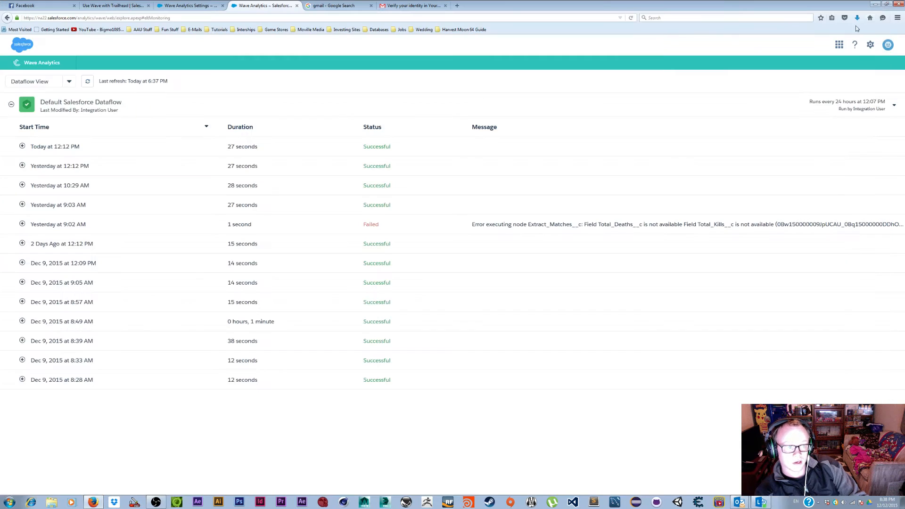
Search the web for "wave trailhead" and open the Explore with Wave Analytics trail on Salesforce Trailhead.
{"action": "left_click", "coordinate": [118, 6]}
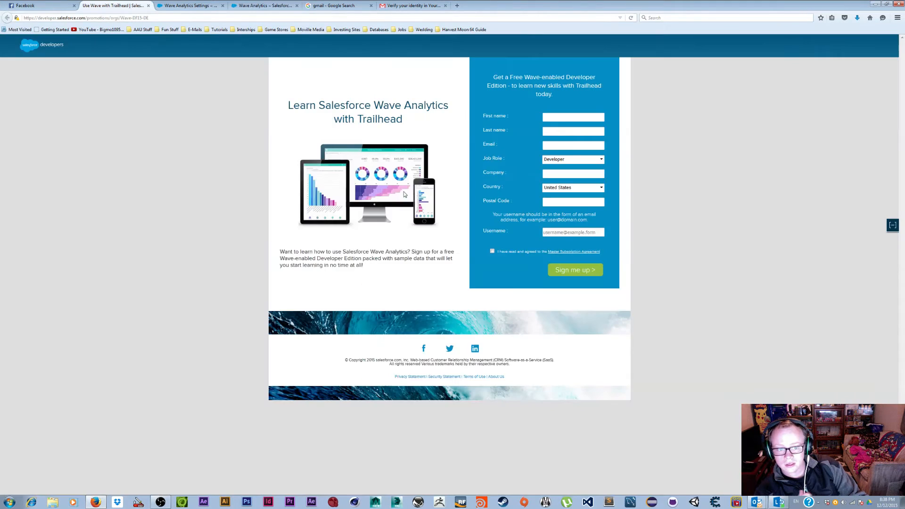
{"action": "left_click", "coordinate": [93, 18]}
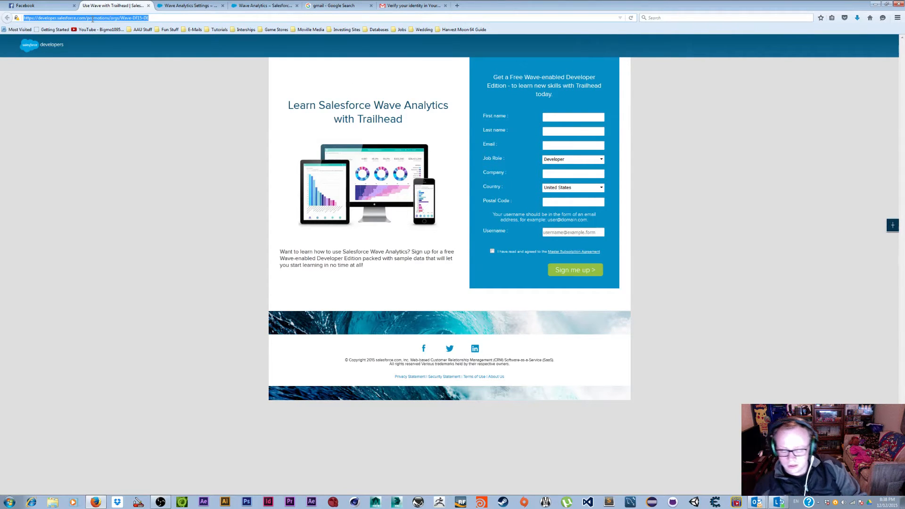
{"action": "type", "text": "wave trailhead"}
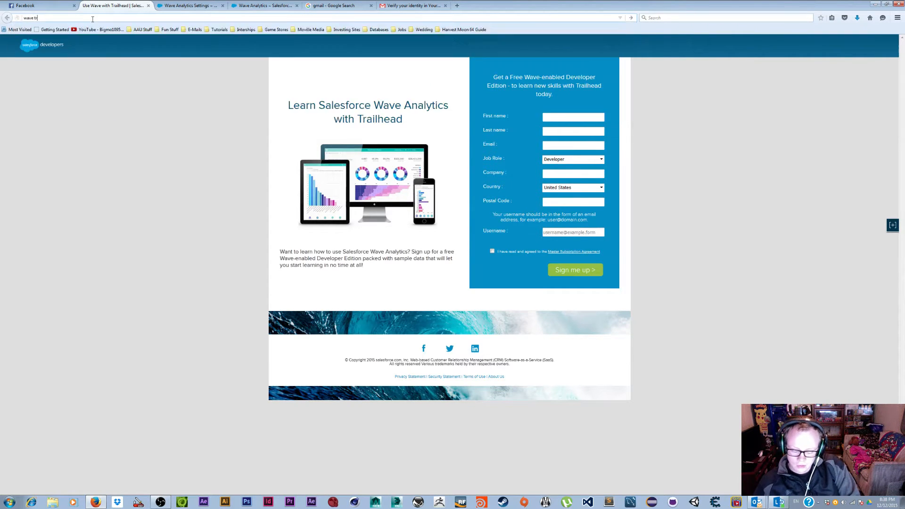
{"action": "key", "text": "Return"}
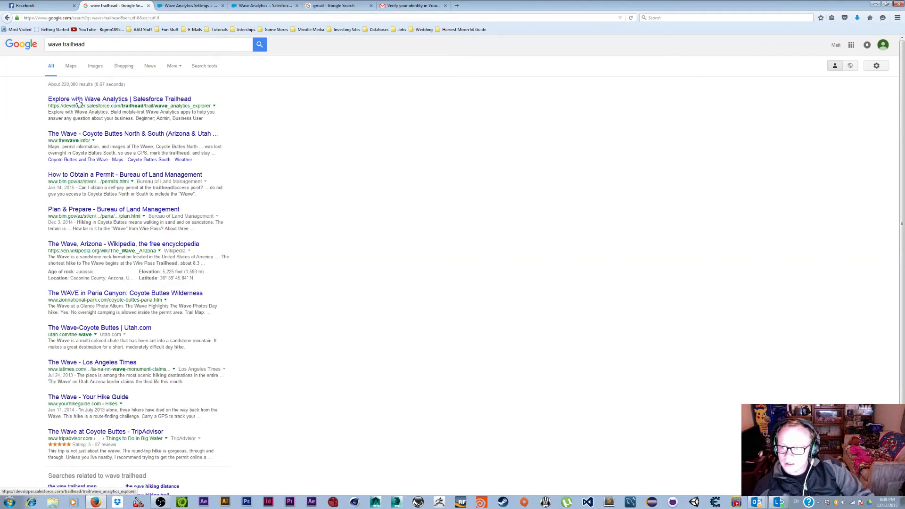
{"action": "left_click", "coordinate": [80, 99]}
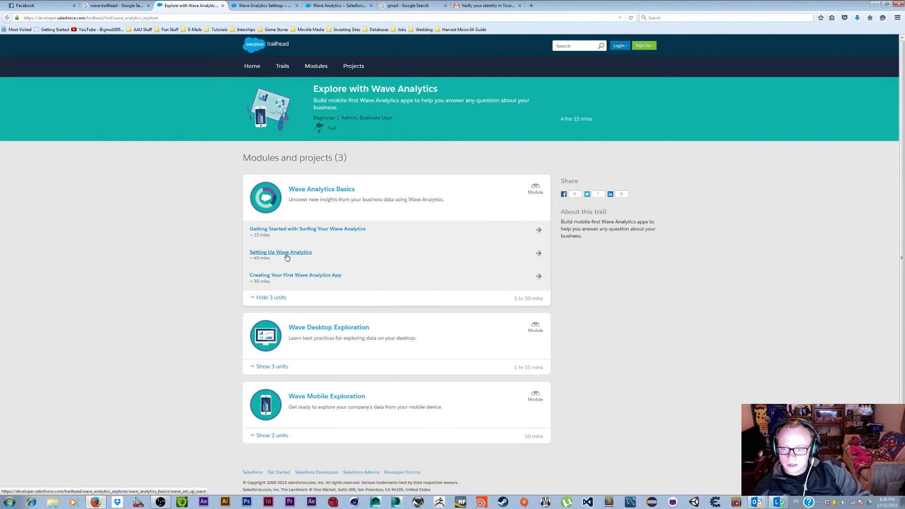
Open the Setting Up Wave Analytics unit and look over its learning objectives and enablement instructions.
{"action": "left_click", "coordinate": [287, 257]}
{"action": "scroll", "coordinate": [434, 332], "scroll_direction": "down", "scroll_amount": 3}
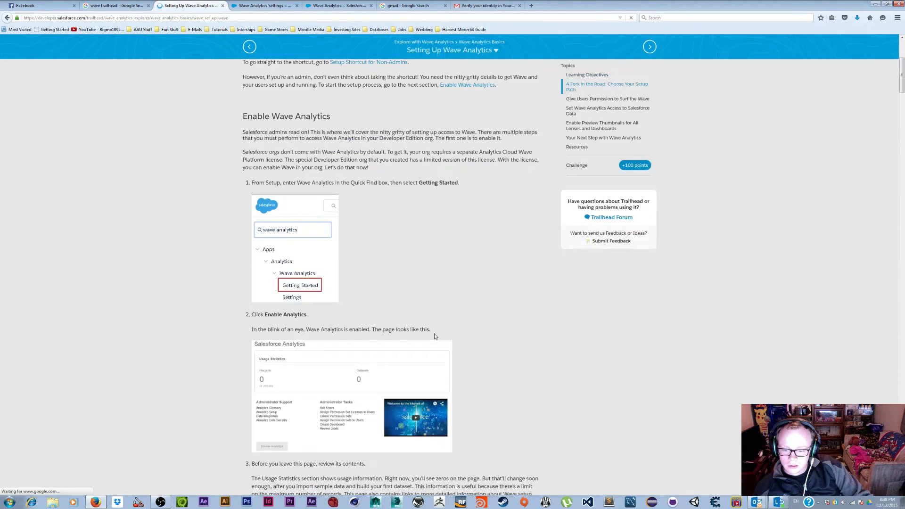
{"action": "scroll", "coordinate": [434, 333], "scroll_direction": "up", "scroll_amount": 3}
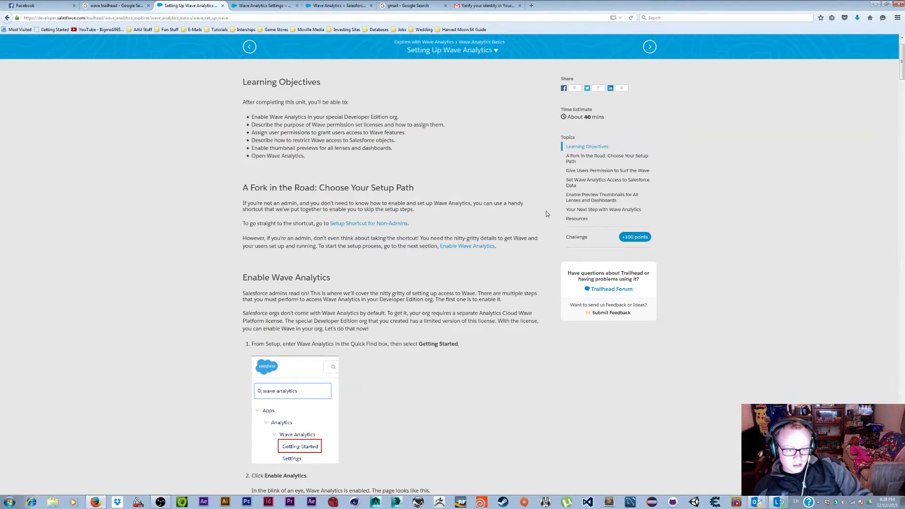
Go to the Creating Your First Wave Analytics App unit and read the Import Data into Wave Analytics section.
{"action": "left_click", "coordinate": [646, 49]}
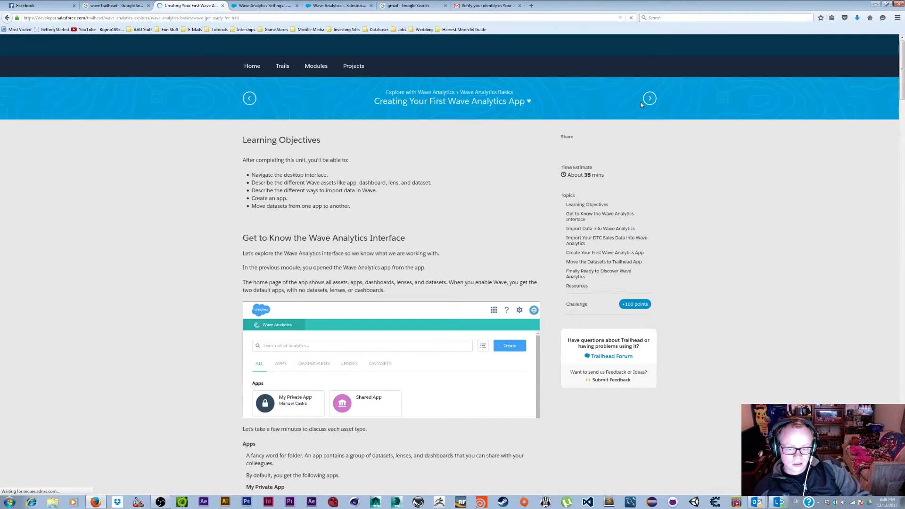
{"action": "scroll", "coordinate": [371, 238], "scroll_direction": "down", "scroll_amount": 8}
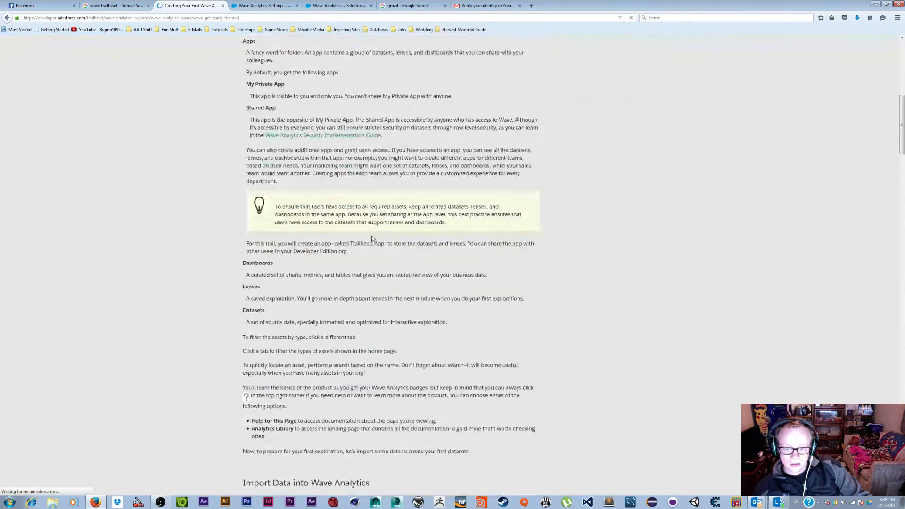
{"action": "scroll", "coordinate": [373, 232], "scroll_direction": "down", "scroll_amount": 6}
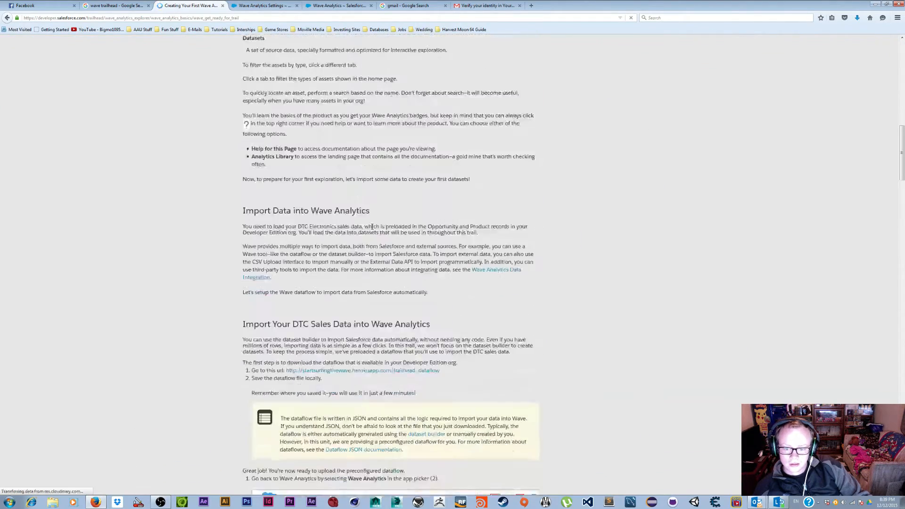
{"action": "left_click_drag", "start_coordinate": [259, 209], "coordinate": [349, 221]}
{"action": "left_click_drag", "start_coordinate": [421, 256], "coordinate": [422, 265]}
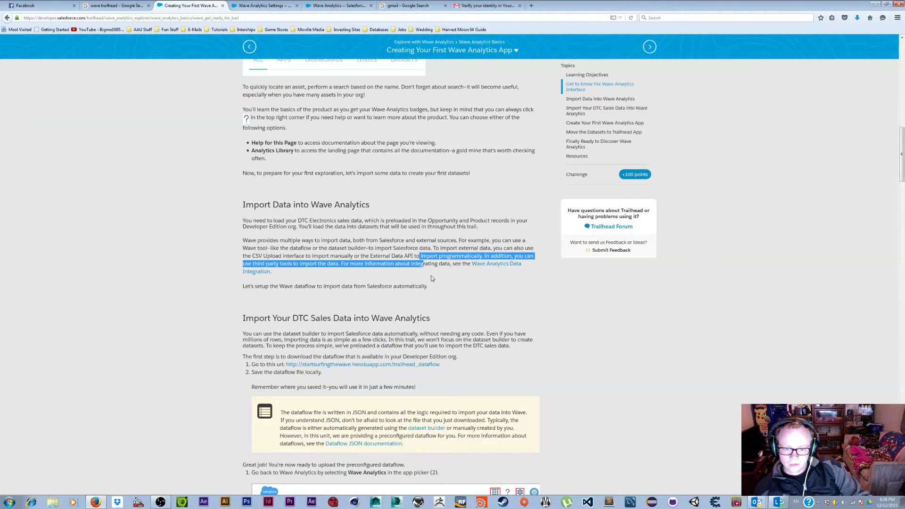
{"action": "left_click", "coordinate": [436, 286]}
{"action": "scroll", "coordinate": [354, 334], "scroll_direction": "down", "scroll_amount": 1}
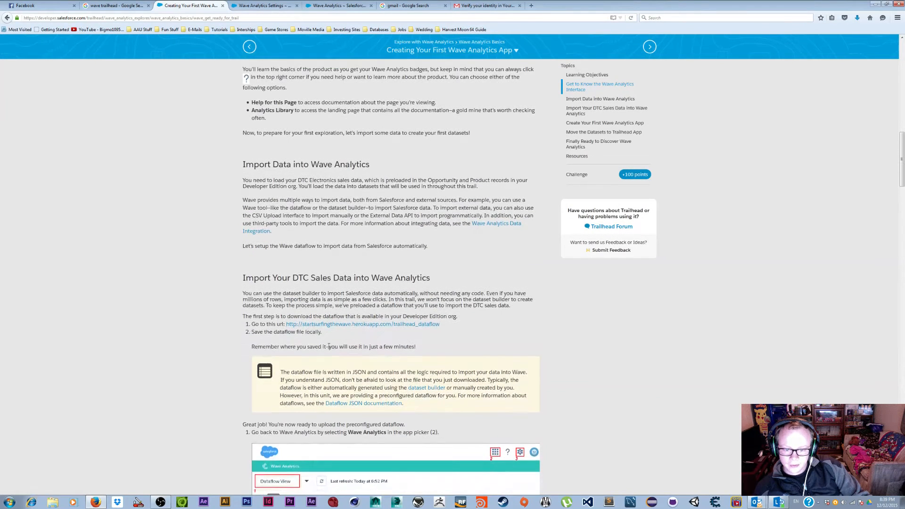
Download the dataflow file from the unit's trailhead_dataflow link and open the Analytics file in a maximized Notepad++ window.
{"action": "left_click", "coordinate": [334, 325]}
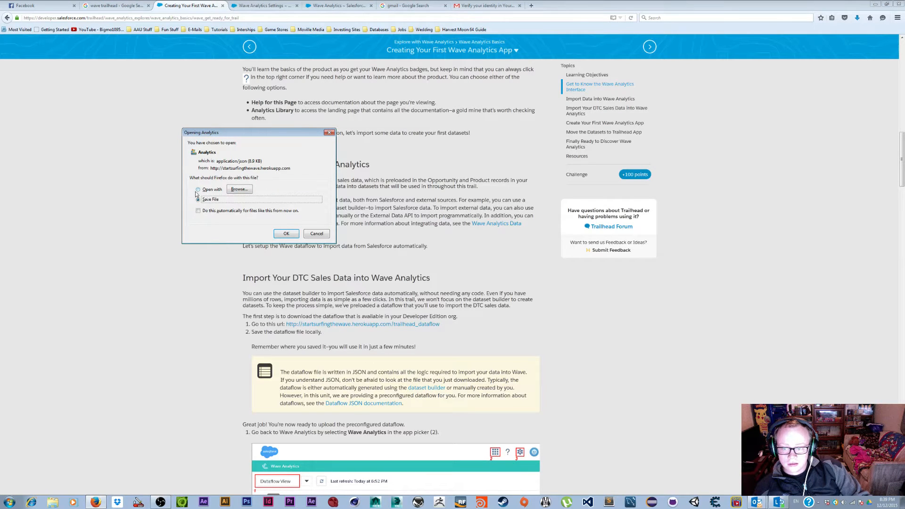
{"action": "left_click", "coordinate": [286, 234]}
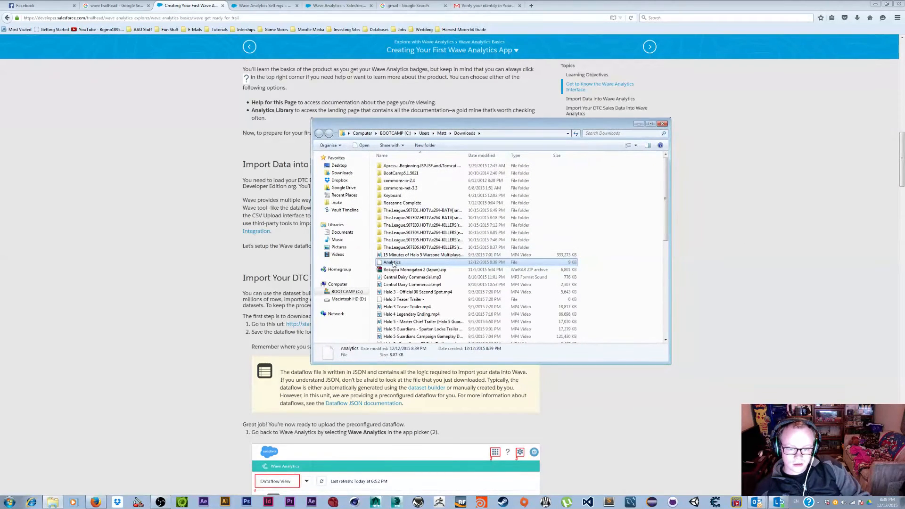
{"action": "right_click", "coordinate": [393, 263]}
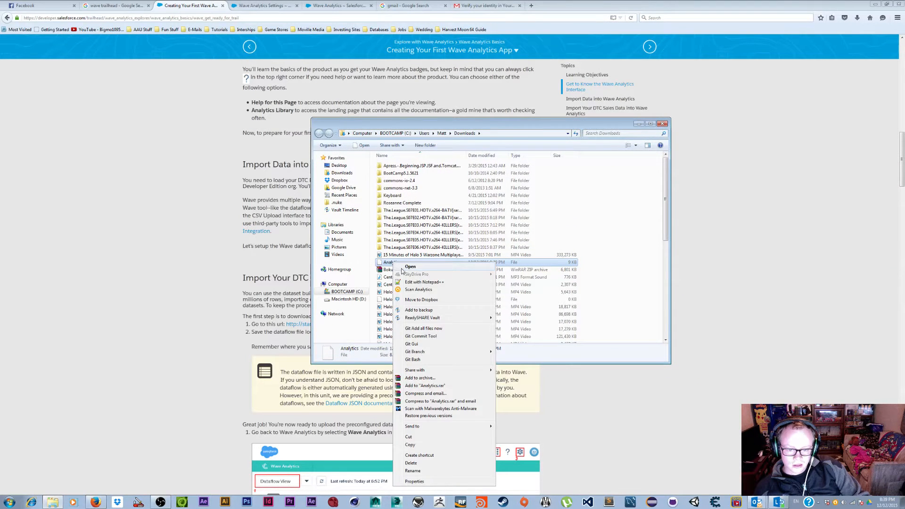
{"action": "left_click", "coordinate": [422, 282]}
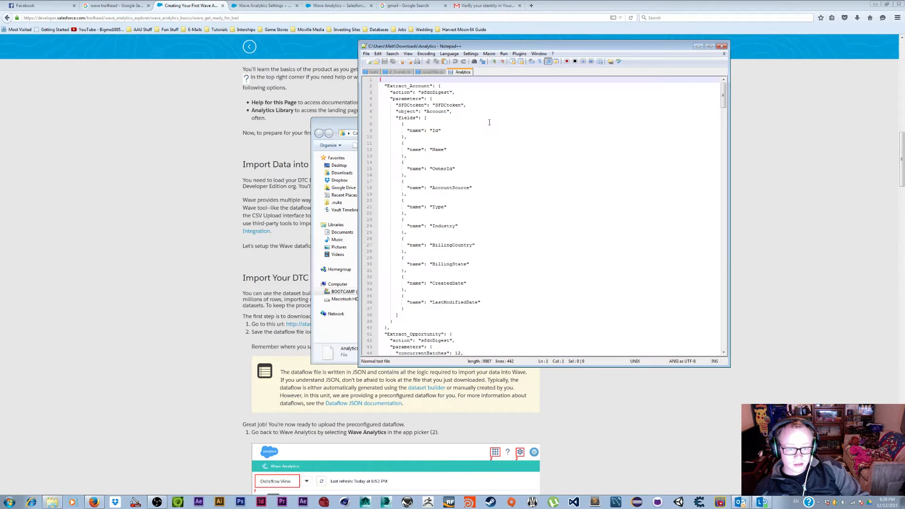
{"action": "left_click_drag", "start_coordinate": [545, 47], "coordinate": [227, 0]}
Skim the whole Analytics dataflow JSON from the extract nodes to the register nodes and return to its beginning.
{"action": "left_click_drag", "start_coordinate": [19, 38], "coordinate": [122, 306]}
{"action": "left_click", "coordinate": [123, 304]}
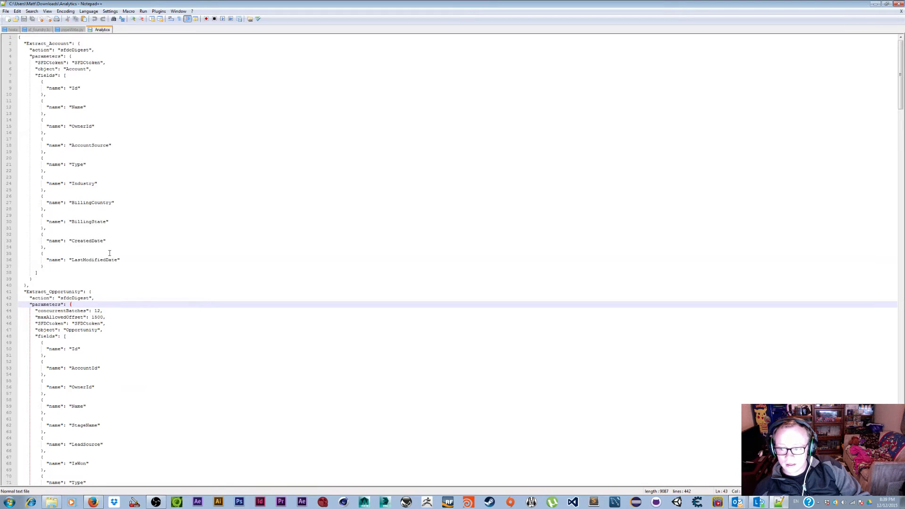
{"action": "scroll", "coordinate": [109, 253], "scroll_direction": "down", "scroll_amount": 5}
{"action": "scroll", "coordinate": [228, 297], "scroll_direction": "down", "scroll_amount": 20}
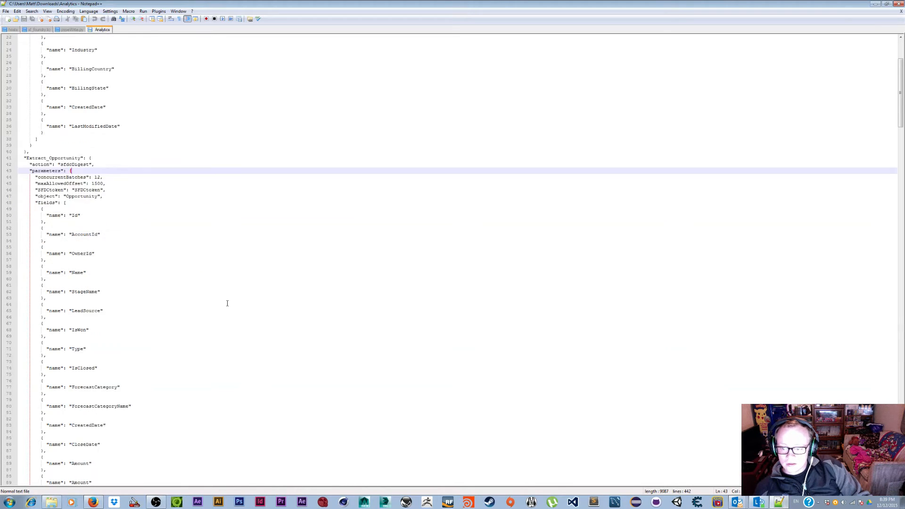
{"action": "scroll", "coordinate": [230, 312], "scroll_direction": "down", "scroll_amount": 20}
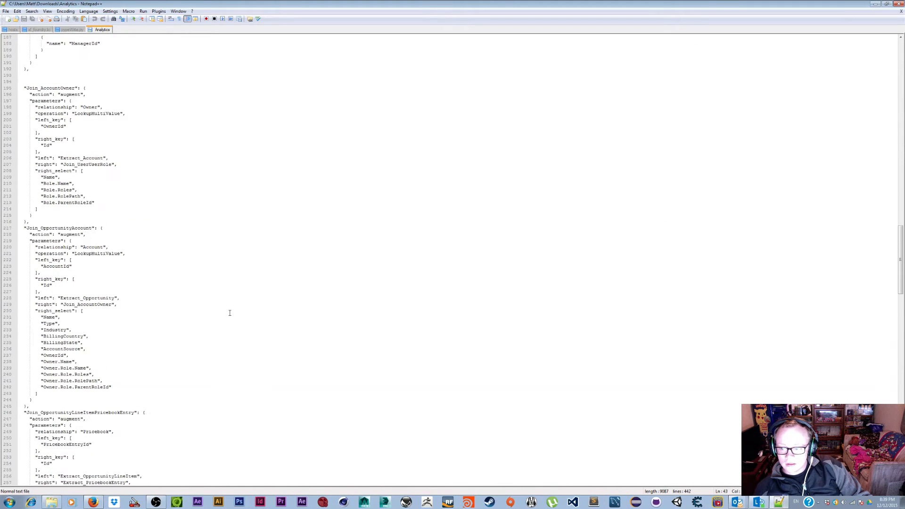
{"action": "scroll", "coordinate": [231, 319], "scroll_direction": "down", "scroll_amount": 13}
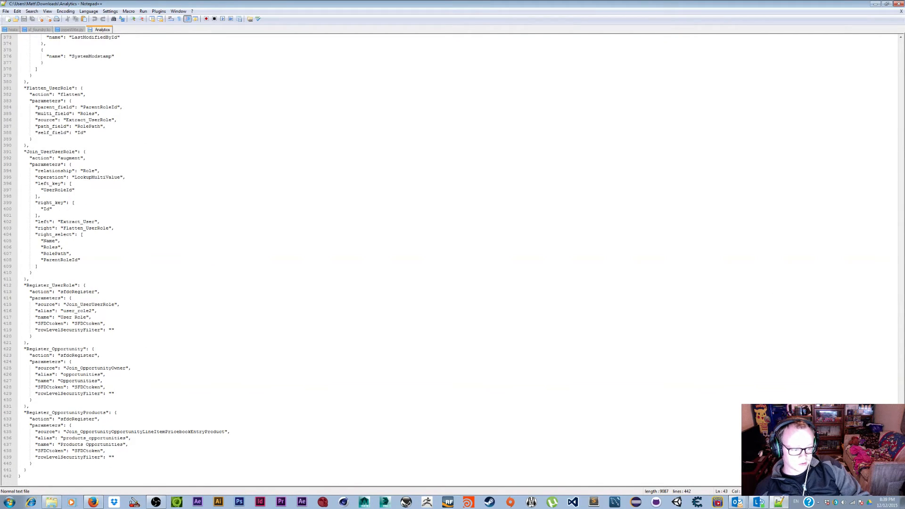
{"action": "scroll", "coordinate": [878, 94], "scroll_direction": "up", "scroll_amount": 20}
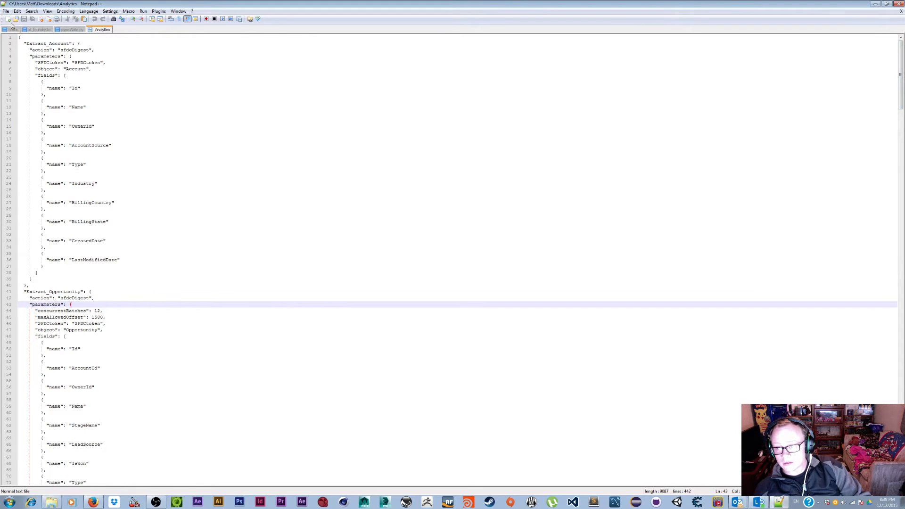
Highlight the Extract_Account block in the dataflow JSON to examine its parameters and fields.
{"action": "left_click_drag", "start_coordinate": [24, 43], "coordinate": [90, 288]}
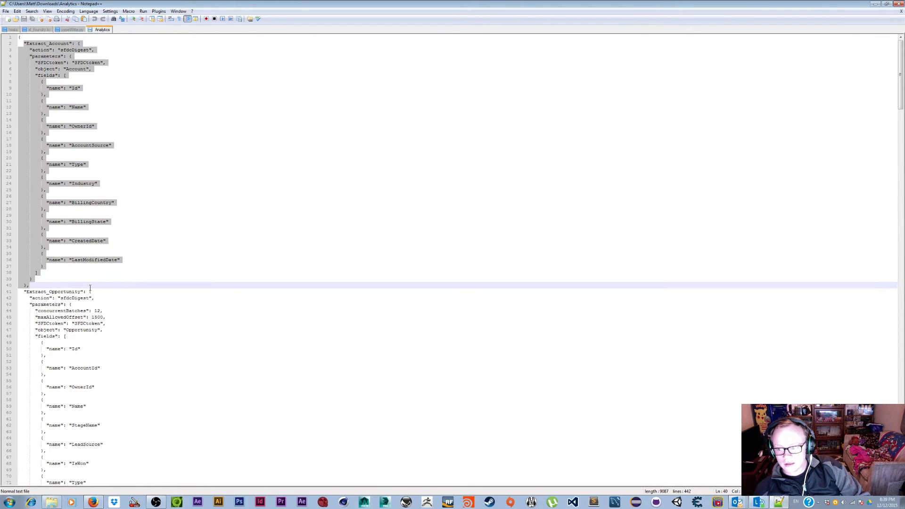
{"action": "left_click", "coordinate": [21, 43]}
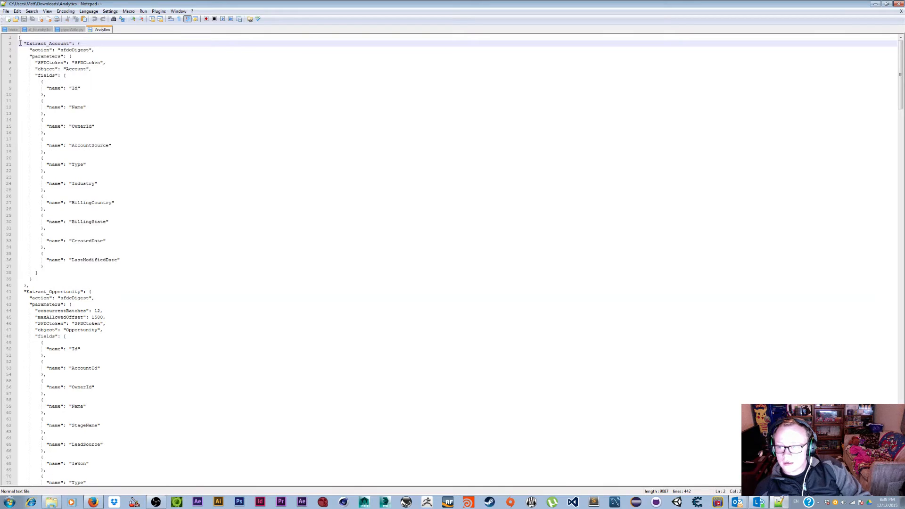
{"action": "left_click_drag", "start_coordinate": [21, 43], "coordinate": [73, 281]}
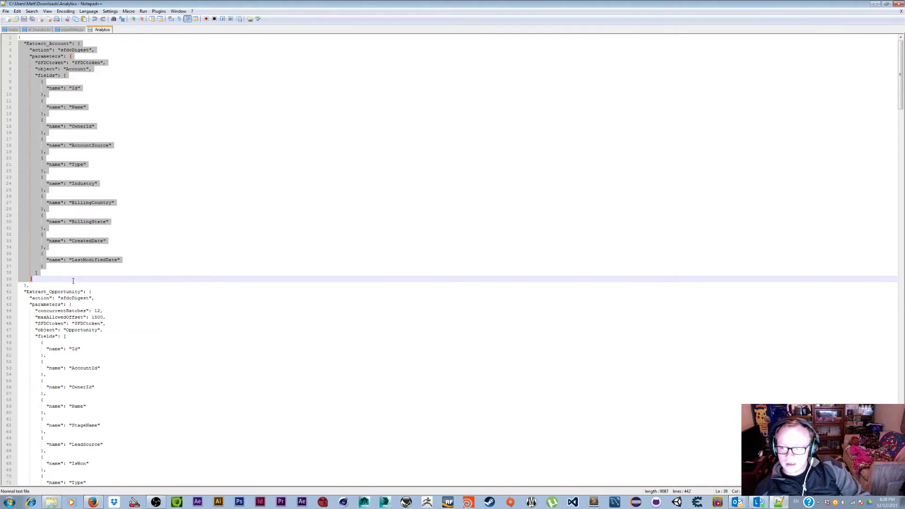
{"action": "left_click", "coordinate": [545, 197]}
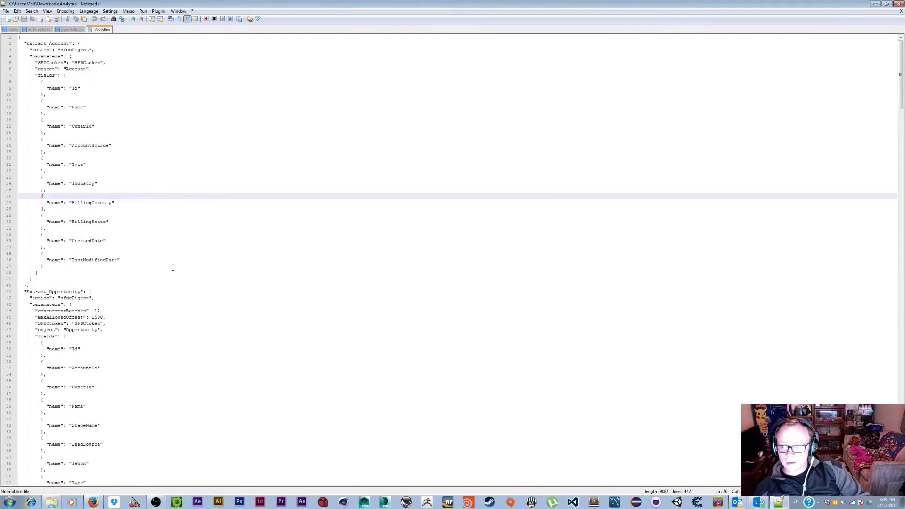
Examine the Extract_Opportunity block, highlighting its full definition and its Opportunity object parameter.
{"action": "scroll", "coordinate": [173, 268], "scroll_direction": "down", "scroll_amount": 11}
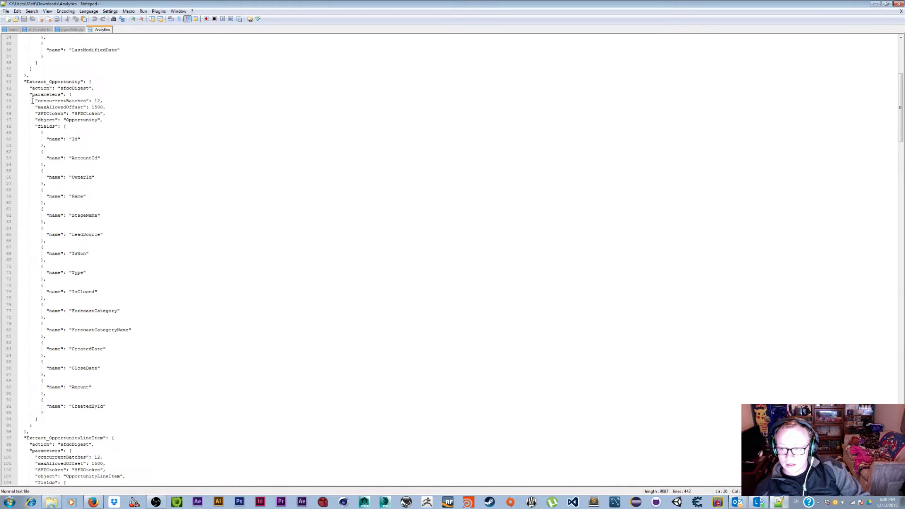
{"action": "left_click_drag", "start_coordinate": [24, 77], "coordinate": [89, 424]}
{"action": "left_click", "coordinate": [89, 425]}
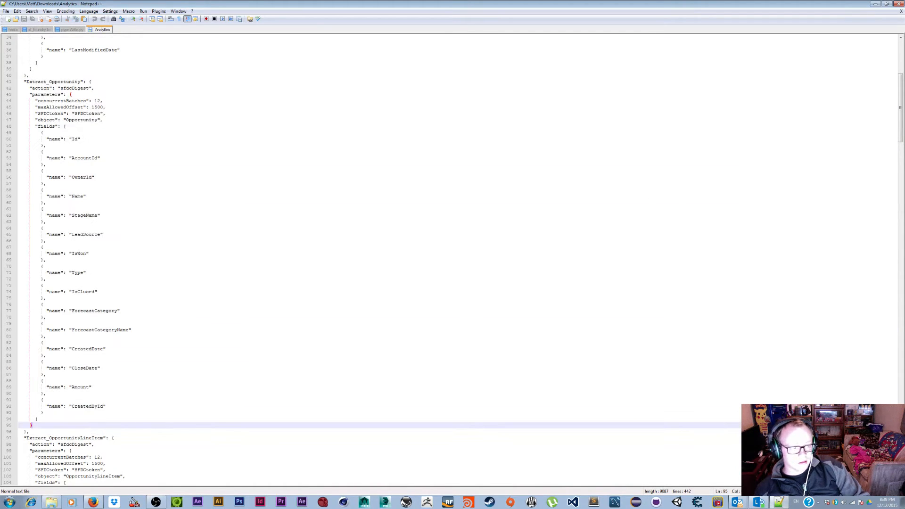
{"action": "left_click_drag", "start_coordinate": [898, 99], "coordinate": [898, 102]}
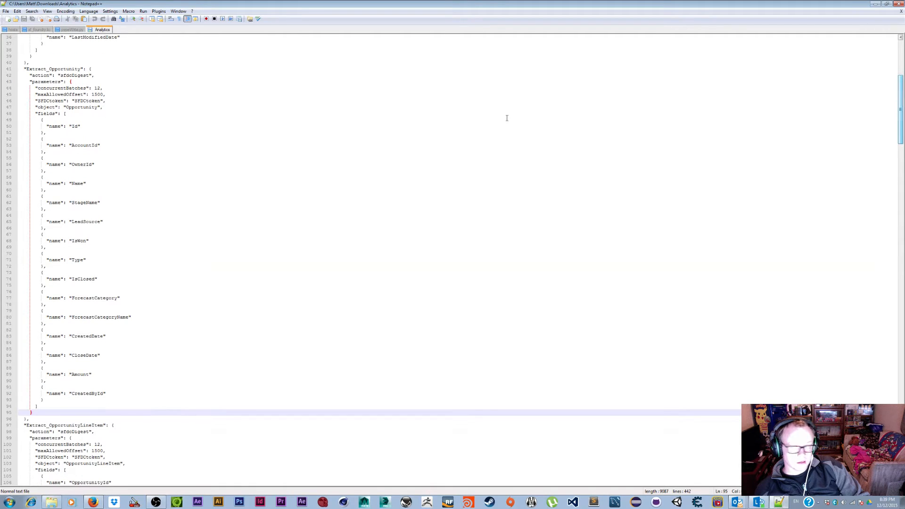
{"action": "left_click_drag", "start_coordinate": [22, 68], "coordinate": [113, 418]}
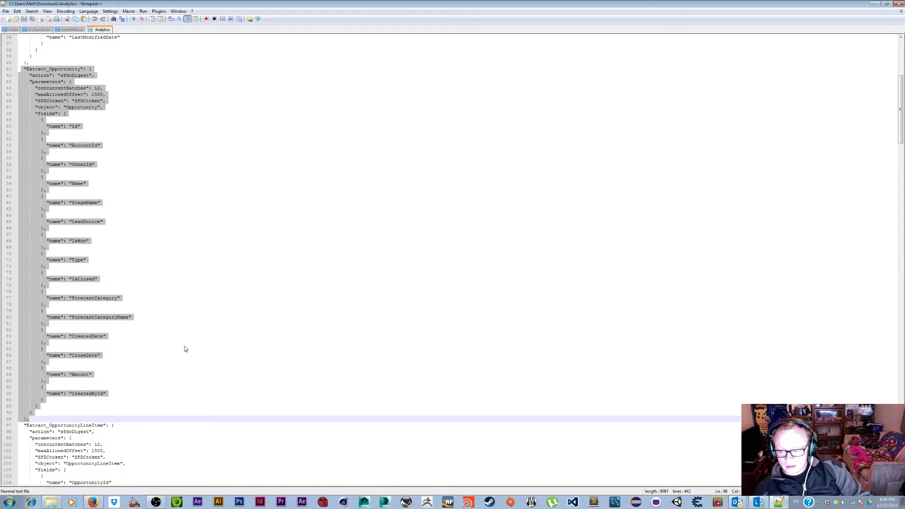
{"action": "left_click", "coordinate": [63, 75]}
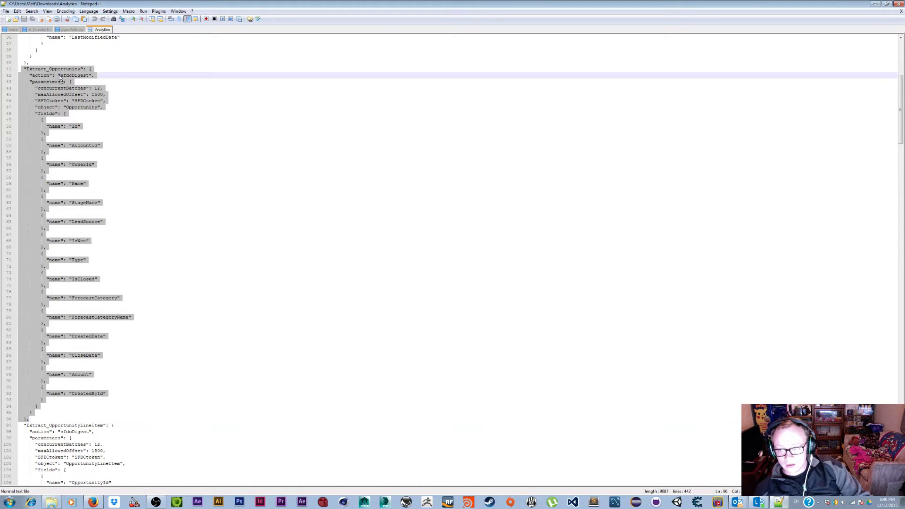
{"action": "left_click_drag", "start_coordinate": [64, 108], "coordinate": [109, 108]}
{"action": "left_click", "coordinate": [781, 134]}
Review the Join nodes further down the dataflow JSON and highlight the Register_OpportunityProducts node's opening line.
{"action": "left_click_drag", "start_coordinate": [900, 124], "coordinate": [900, 385]}
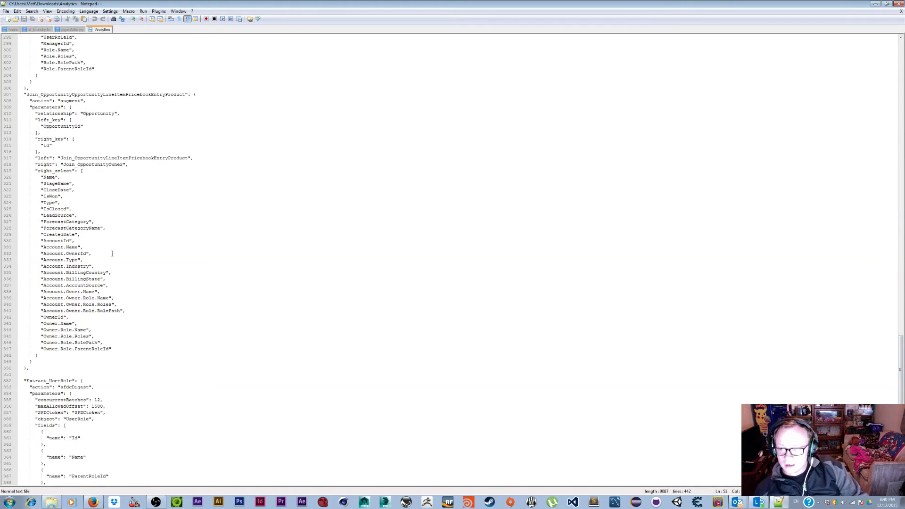
{"action": "scroll", "coordinate": [23, 126], "scroll_direction": "up", "scroll_amount": 6}
{"action": "scroll", "coordinate": [23, 127], "scroll_direction": "up", "scroll_amount": 12}
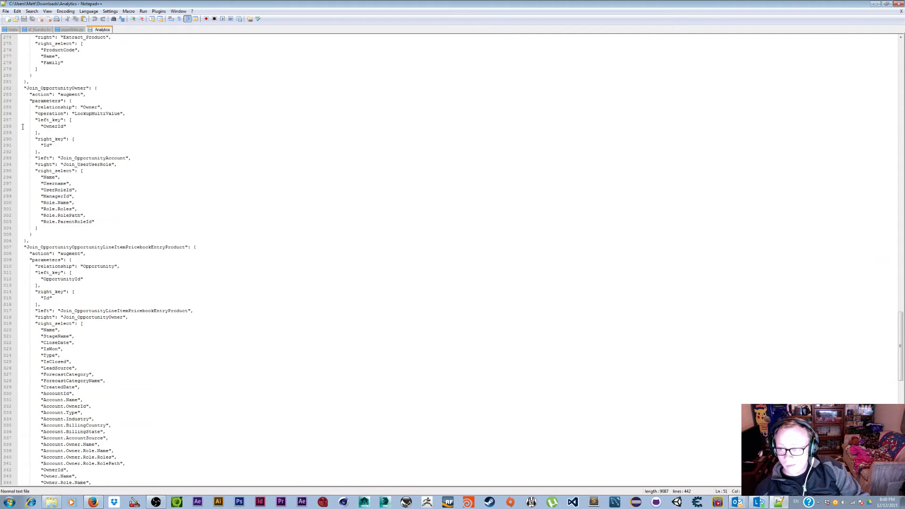
{"action": "scroll", "coordinate": [23, 127], "scroll_direction": "down", "scroll_amount": 20}
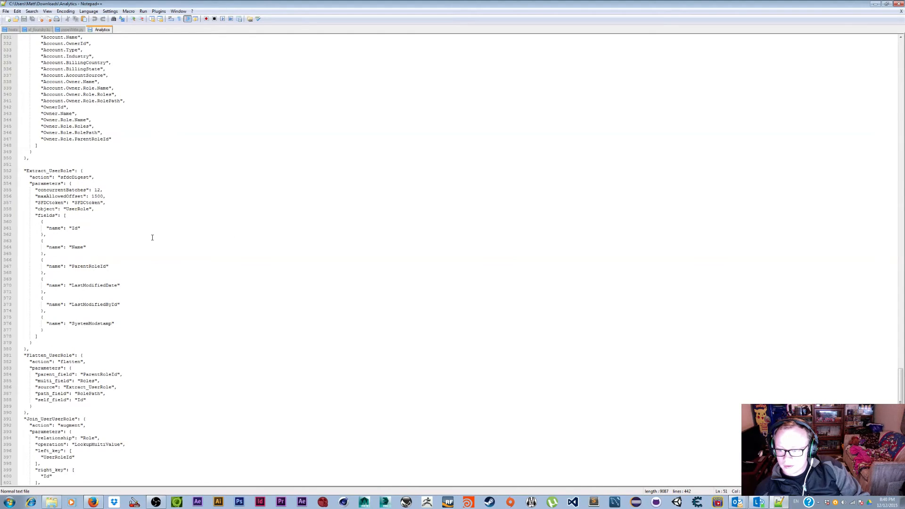
{"action": "scroll", "coordinate": [152, 237], "scroll_direction": "down", "scroll_amount": 14}
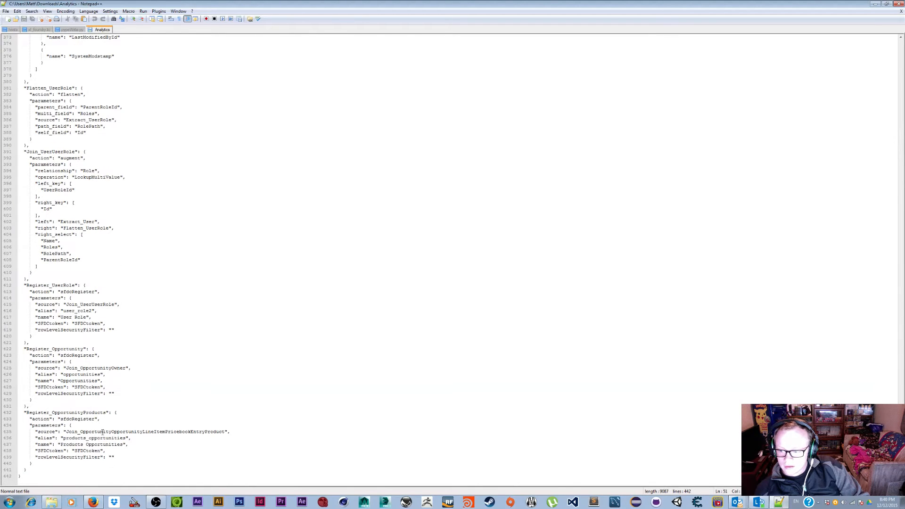
{"action": "left_click_drag", "start_coordinate": [24, 413], "coordinate": [118, 413]}
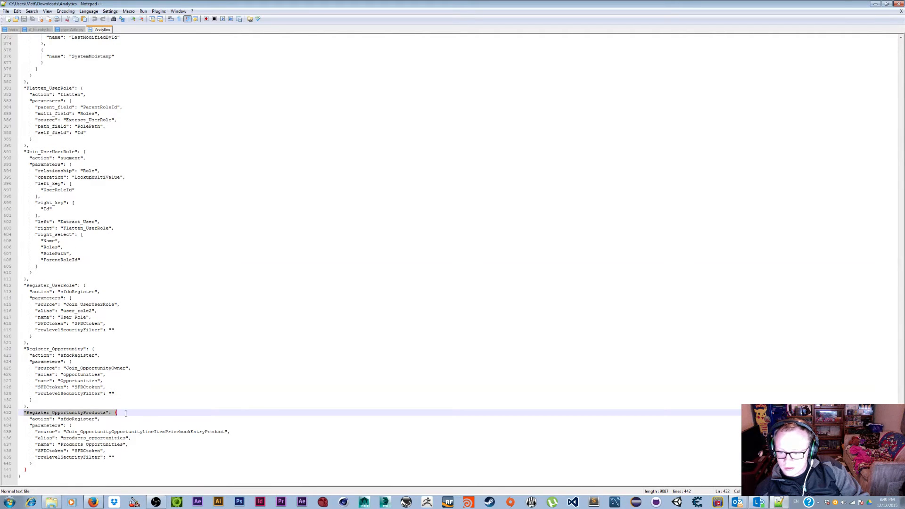
Examine the Register_OpportunityProducts and Register_Opportunity nodes, highlighting the opening line of Register_Opportunity in the dataflow JSON.
{"action": "left_click", "coordinate": [245, 419]}
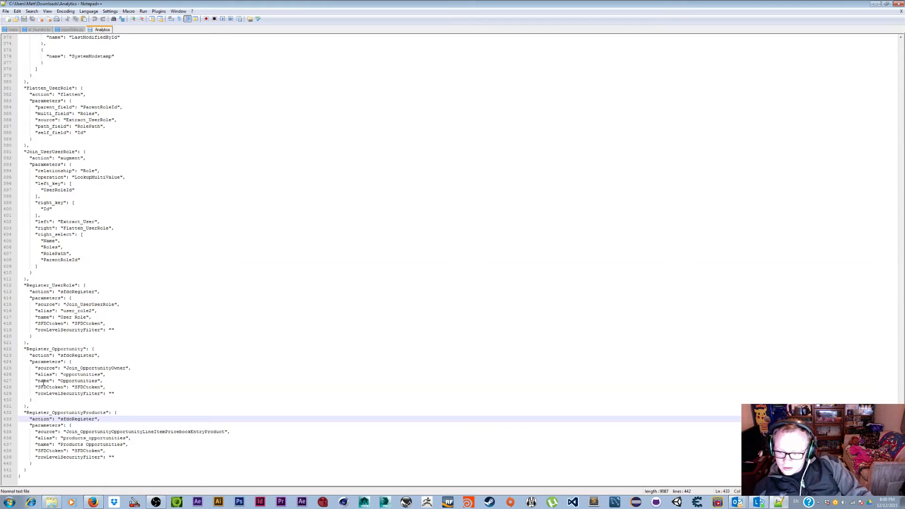
{"action": "left_click_drag", "start_coordinate": [24, 349], "coordinate": [139, 350]}
{"action": "left_click", "coordinate": [140, 349]}
{"action": "left_click_drag", "start_coordinate": [24, 349], "coordinate": [89, 357]}
{"action": "left_click", "coordinate": [123, 368]}
Arrange the Notepad++ window and the Firefox window side by side so both can be viewed together.
{"action": "left_click_drag", "start_coordinate": [264, 7], "coordinate": [742, 29]}
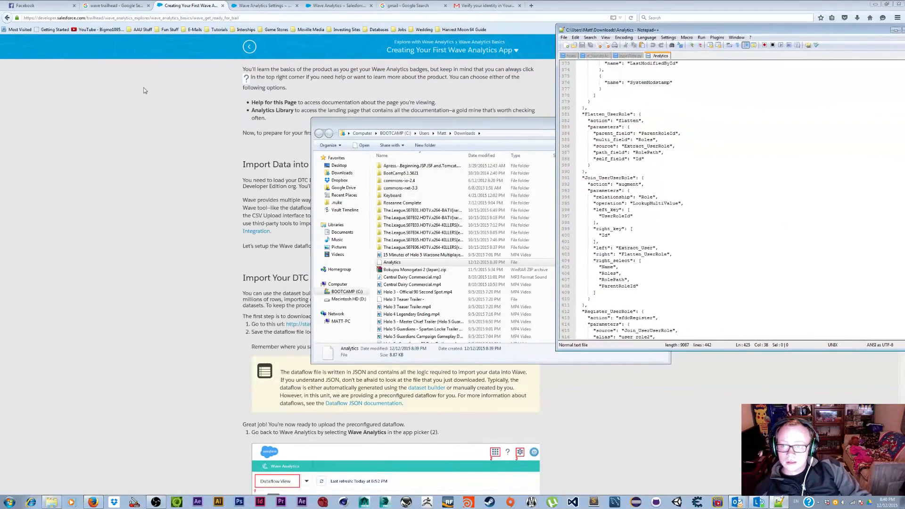
{"action": "left_click_drag", "start_coordinate": [614, 4], "coordinate": [1, 19]}
{"action": "left_click_drag", "start_coordinate": [628, 29], "coordinate": [528, 18]}
Switch to the Wave Analytics page in the browser and return to its home view of apps and datasets.
{"action": "left_click", "coordinate": [251, 10]}
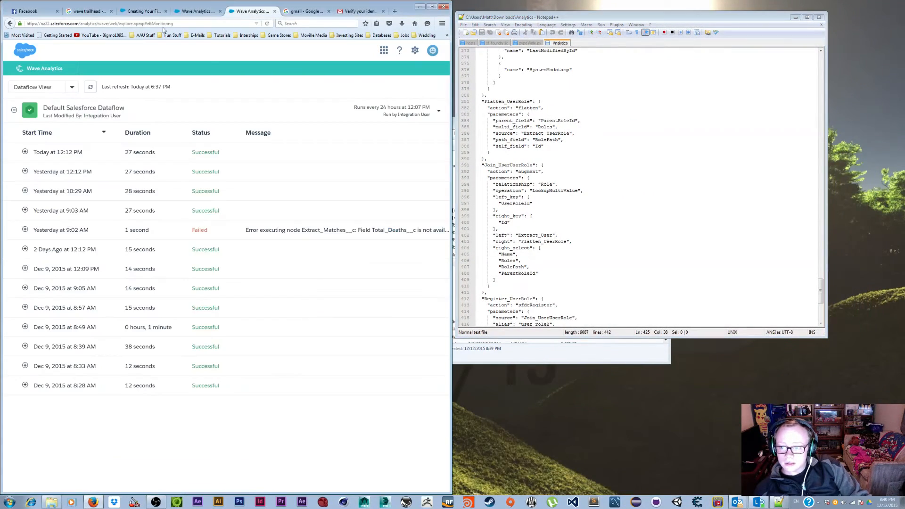
{"action": "left_click", "coordinate": [196, 10]}
{"action": "left_click", "coordinate": [251, 10]}
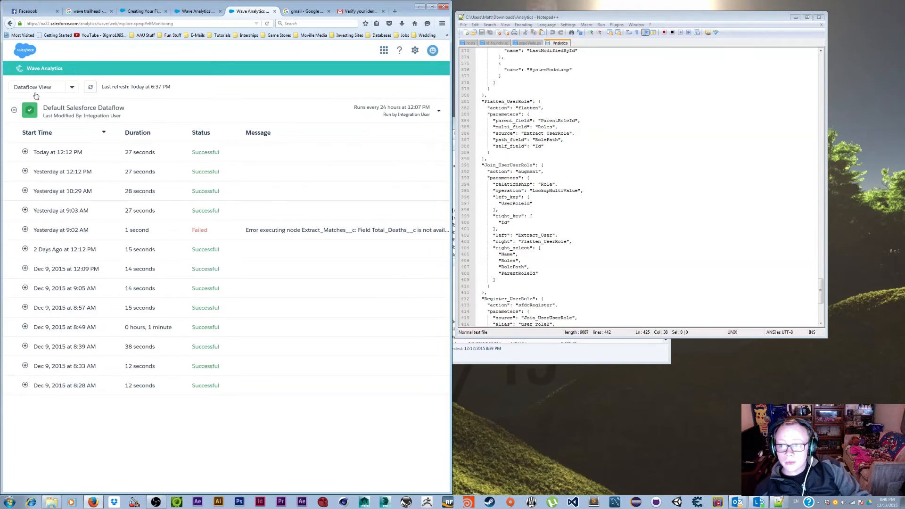
{"action": "left_click", "coordinate": [28, 71]}
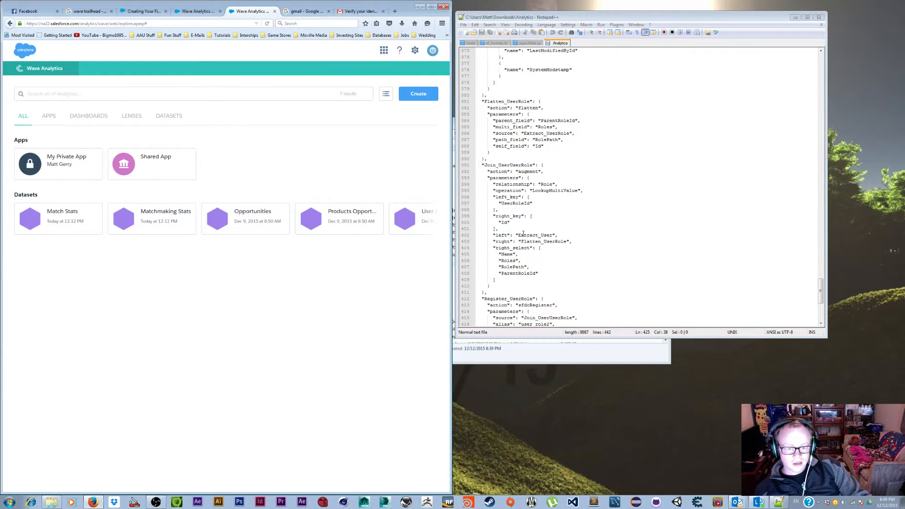
Highlight the full Register_Opportunity block in the JSON to compare it with the Opportunities dataset, and look back through the preceding nodes.
{"action": "left_click", "coordinate": [566, 280]}
{"action": "scroll", "coordinate": [519, 236], "scroll_direction": "down", "scroll_amount": 7}
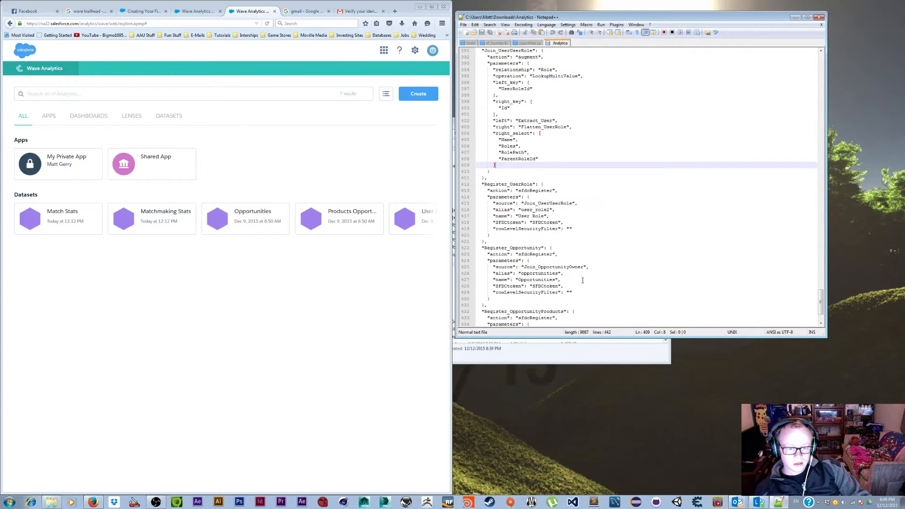
{"action": "left_click_drag", "start_coordinate": [479, 230], "coordinate": [571, 280]}
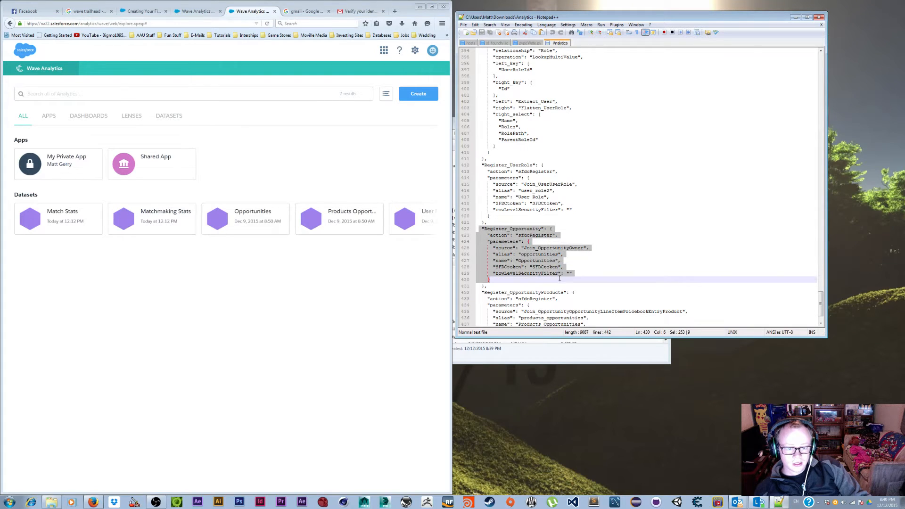
{"action": "left_click", "coordinate": [578, 292]}
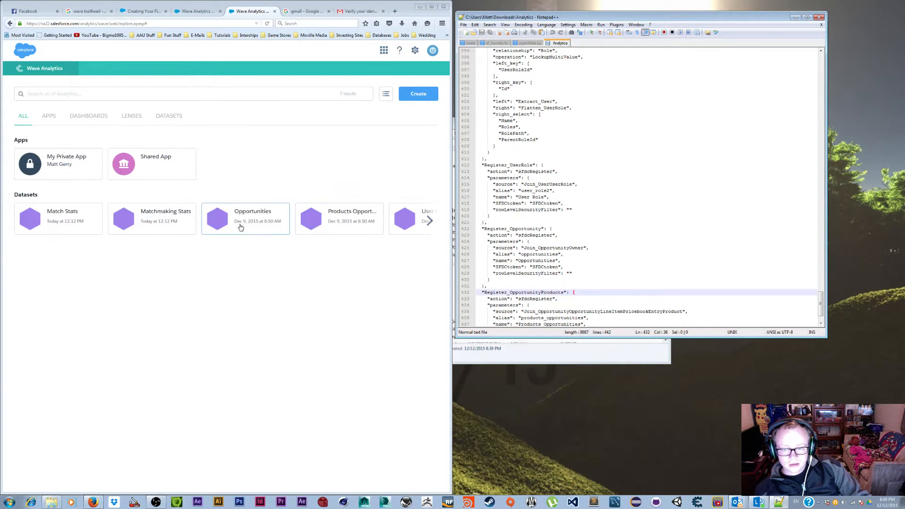
{"action": "scroll", "coordinate": [641, 234], "scroll_direction": "up", "scroll_amount": 14}
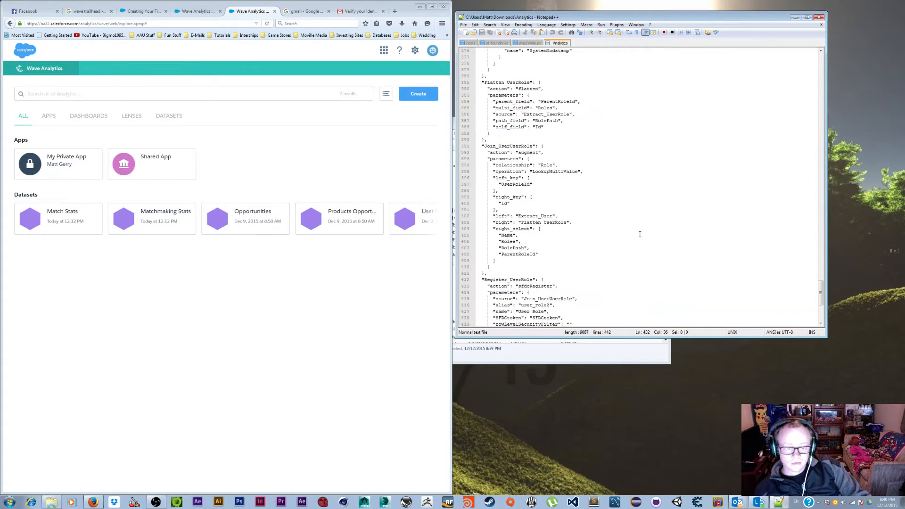
{"action": "scroll", "coordinate": [641, 234], "scroll_direction": "up", "scroll_amount": 10}
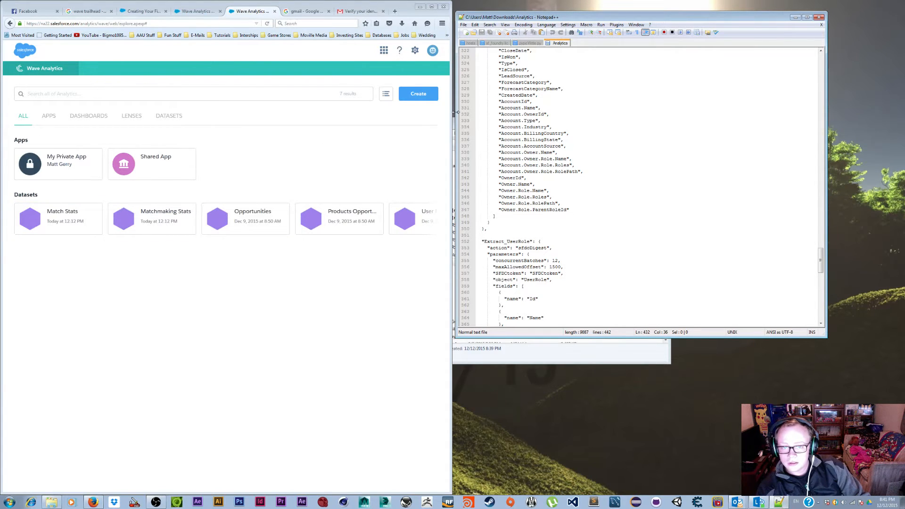
Open the Wave Analytics data monitor and display its Dataflow View.
{"action": "left_click", "coordinate": [415, 51]}
{"action": "left_click", "coordinate": [408, 69]}
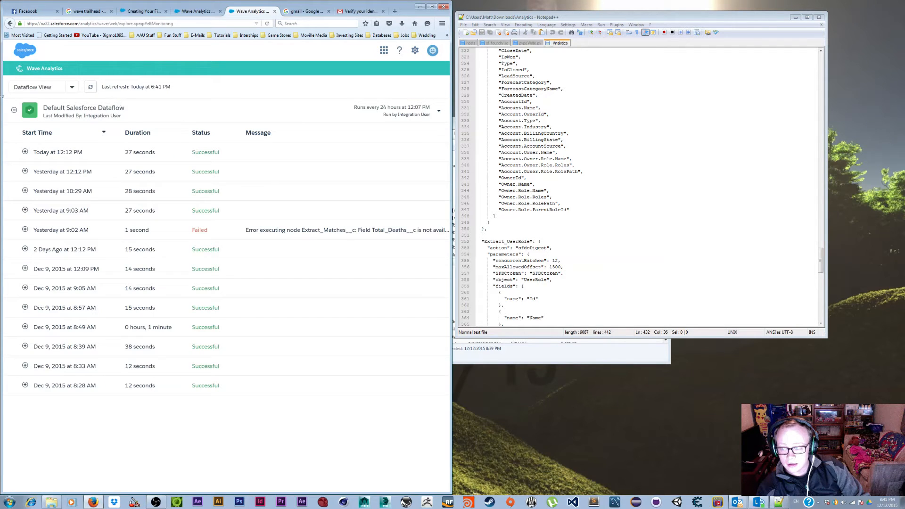
{"action": "left_click", "coordinate": [71, 91]}
{"action": "left_click", "coordinate": [53, 114]}
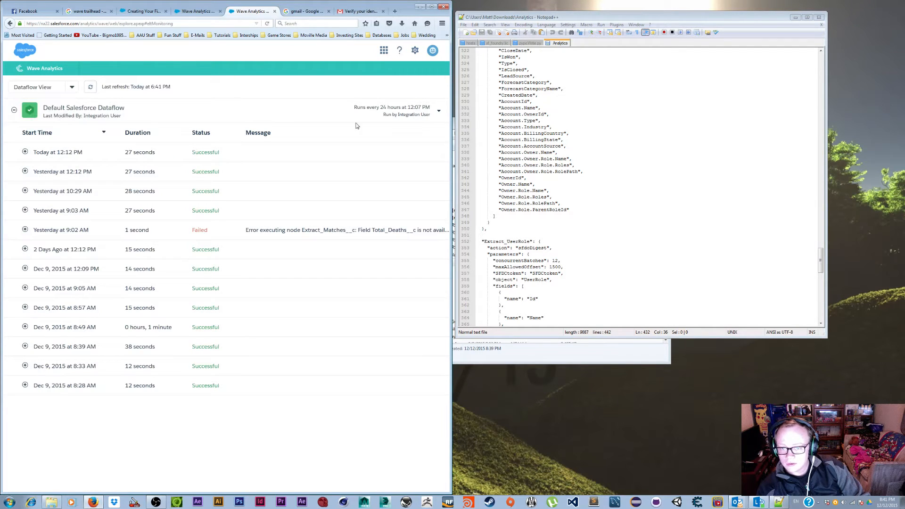
Upload the Analytics file from the Downloads folder as the Default Salesforce Dataflow's definition, showing all file types to find it.
{"action": "left_click", "coordinate": [439, 113]}
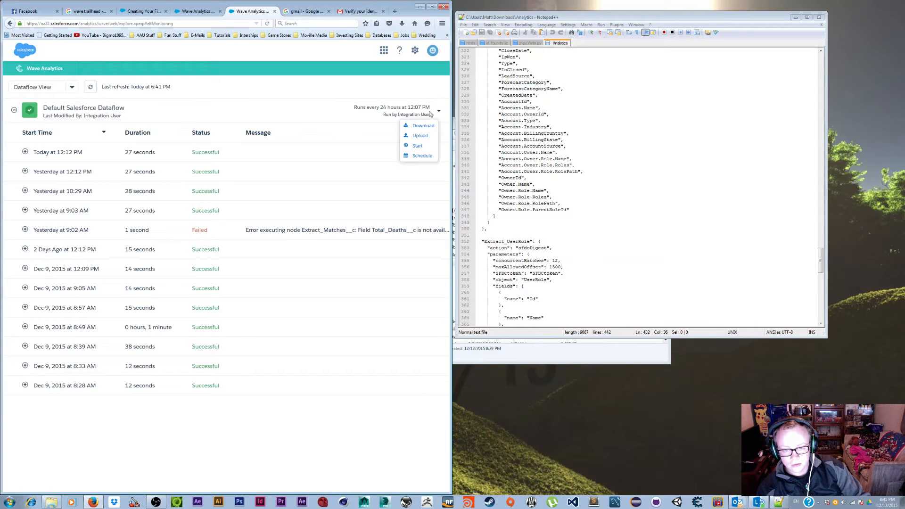
{"action": "left_click", "coordinate": [420, 136]}
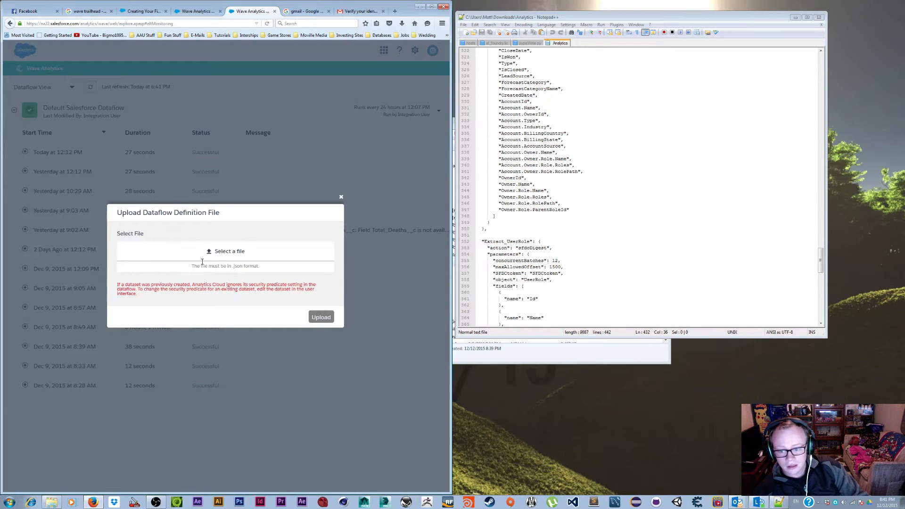
{"action": "left_click", "coordinate": [262, 264]}
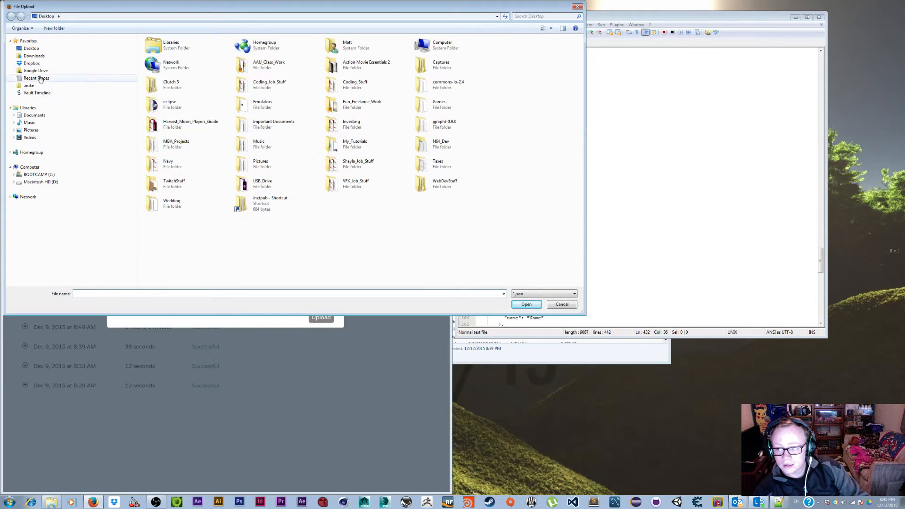
{"action": "left_click", "coordinate": [34, 55]}
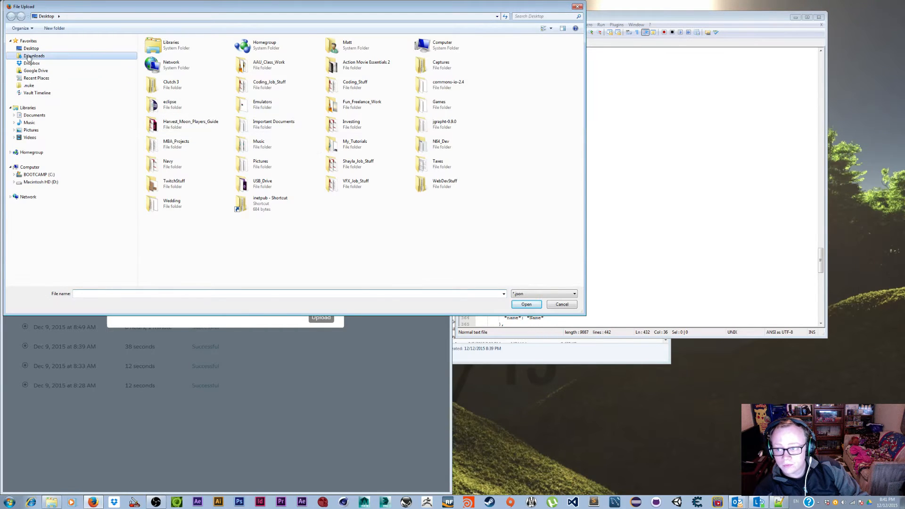
{"action": "left_click", "coordinate": [518, 293]}
{"action": "left_click", "coordinate": [524, 307]}
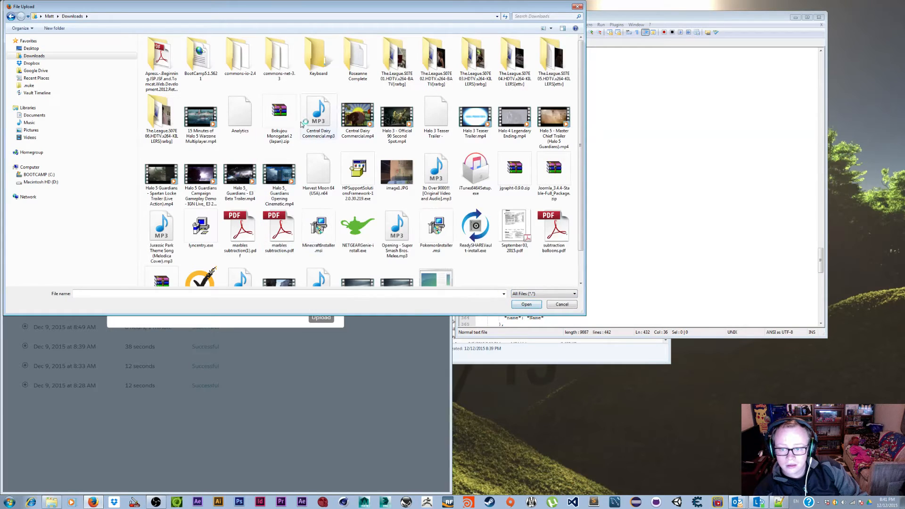
{"action": "left_click", "coordinate": [240, 115]}
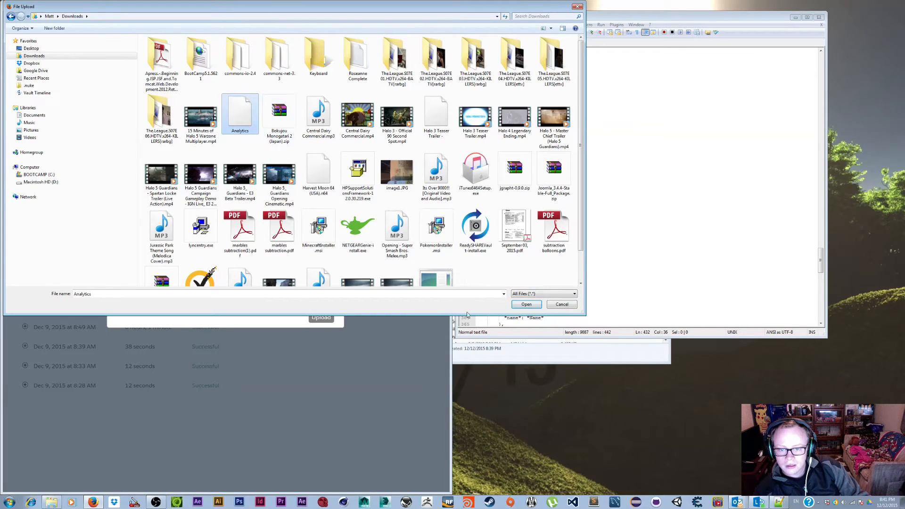
{"action": "left_click", "coordinate": [526, 305]}
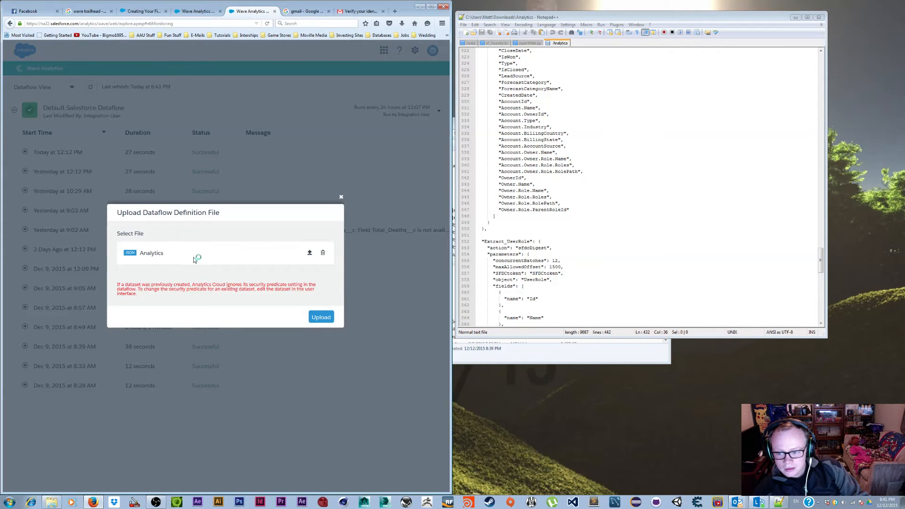
{"action": "left_click", "coordinate": [319, 319]}
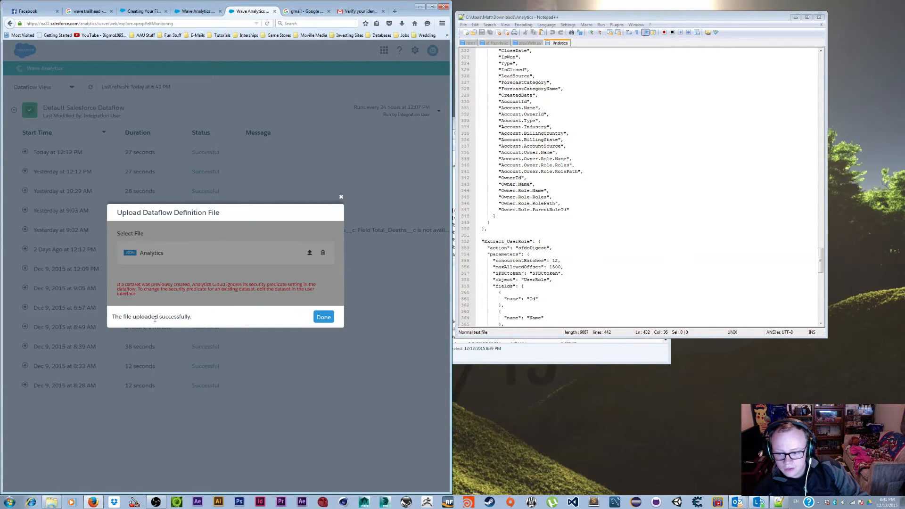
{"action": "left_click", "coordinate": [323, 317]}
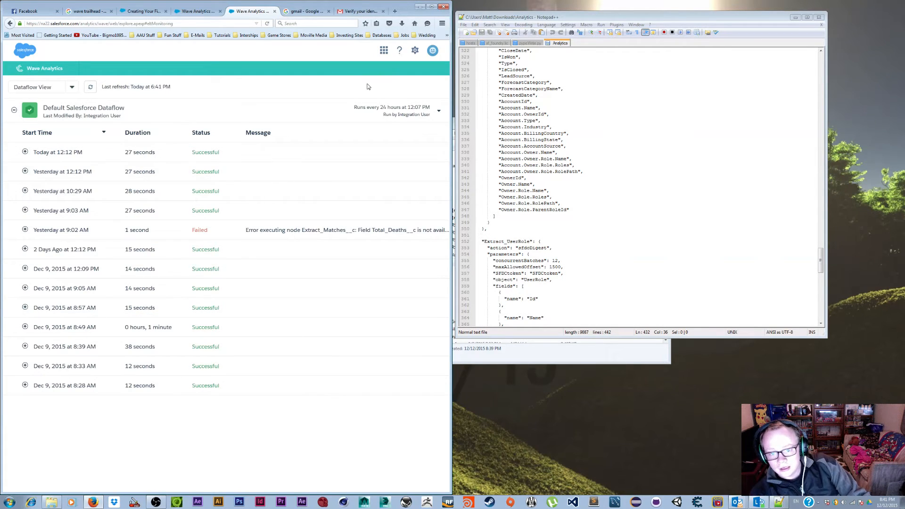
Start the Default Salesforce Dataflow and check the status of its new job.
{"action": "left_click", "coordinate": [439, 113]}
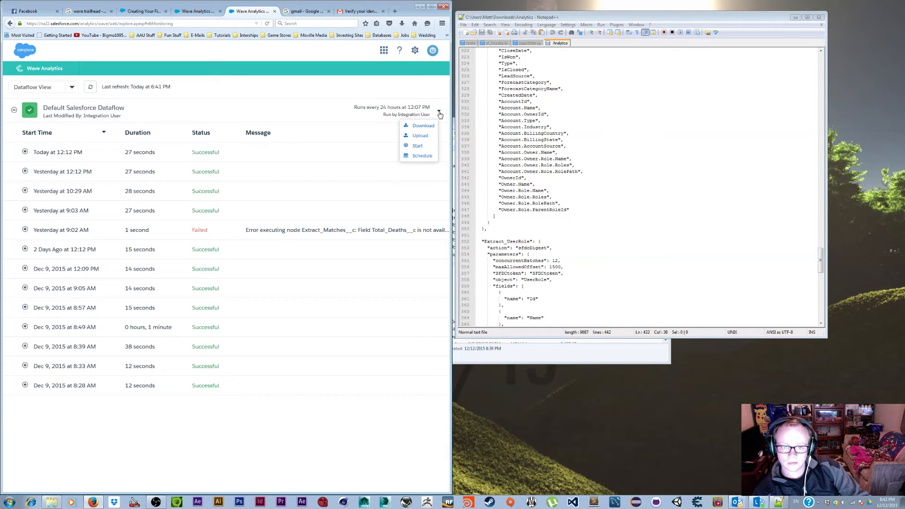
{"action": "left_click", "coordinate": [414, 148]}
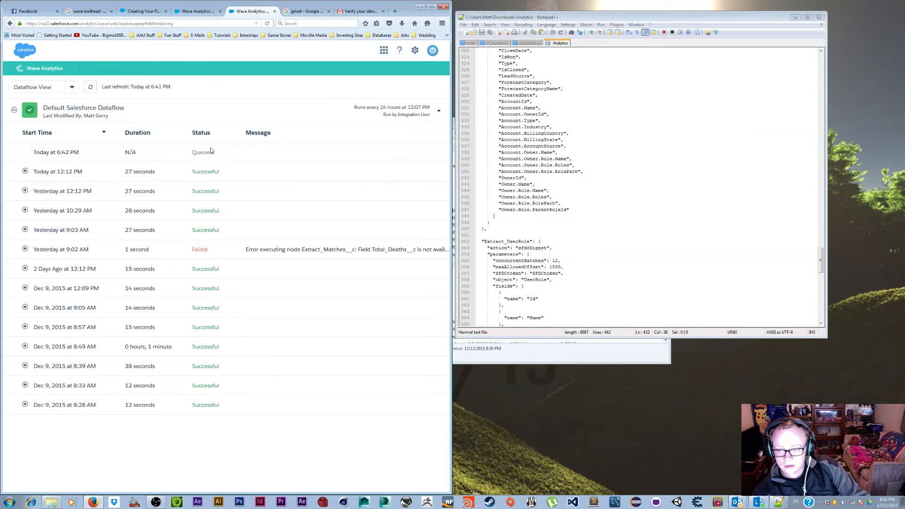
{"action": "left_click_drag", "start_coordinate": [213, 154], "coordinate": [243, 158]}
{"action": "left_click", "coordinate": [277, 169]}
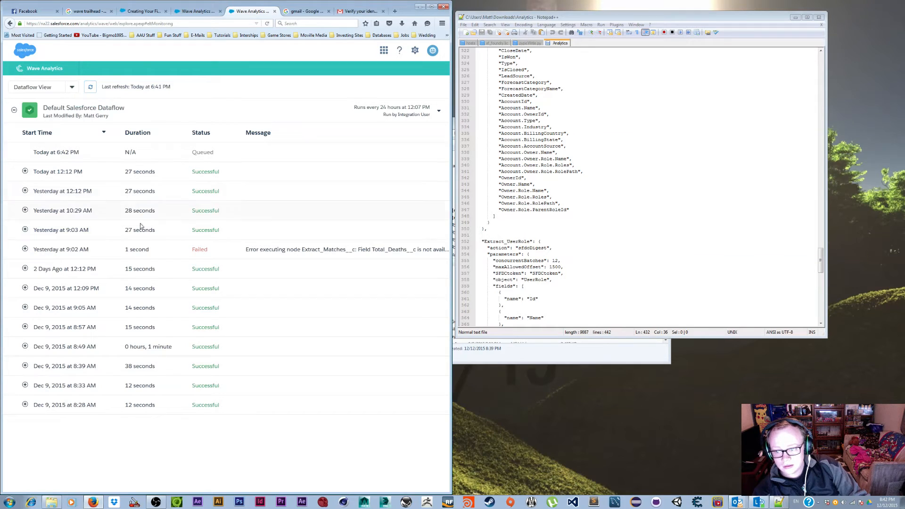
Highlight the durations of earlier dataflow runs, including the Dec 9, 2015 at 8:49 AM job, to compare them.
{"action": "left_click_drag", "start_coordinate": [121, 174], "coordinate": [141, 265]}
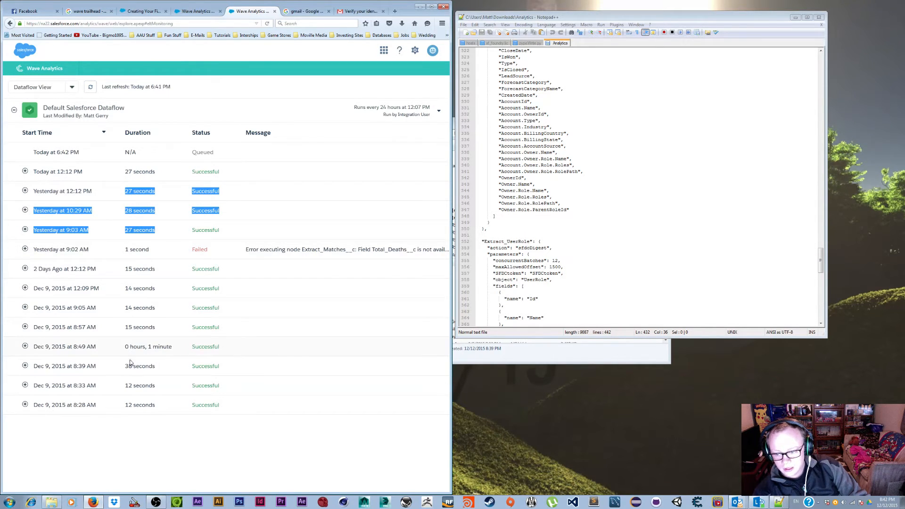
{"action": "left_click_drag", "start_coordinate": [147, 351], "coordinate": [208, 350]}
{"action": "left_click", "coordinate": [274, 349]}
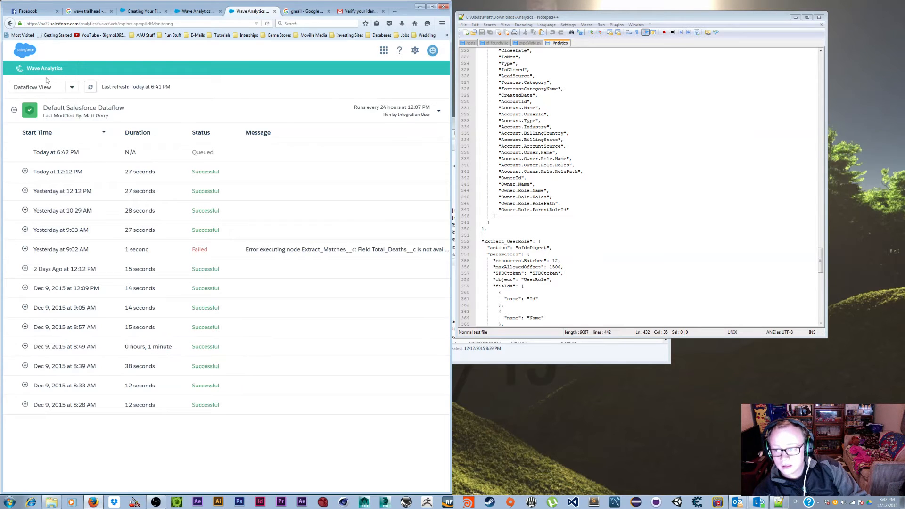
Refresh the job list, examine the node details of the newest dataflow run, and refresh again to check its progress.
{"action": "left_click", "coordinate": [91, 89]}
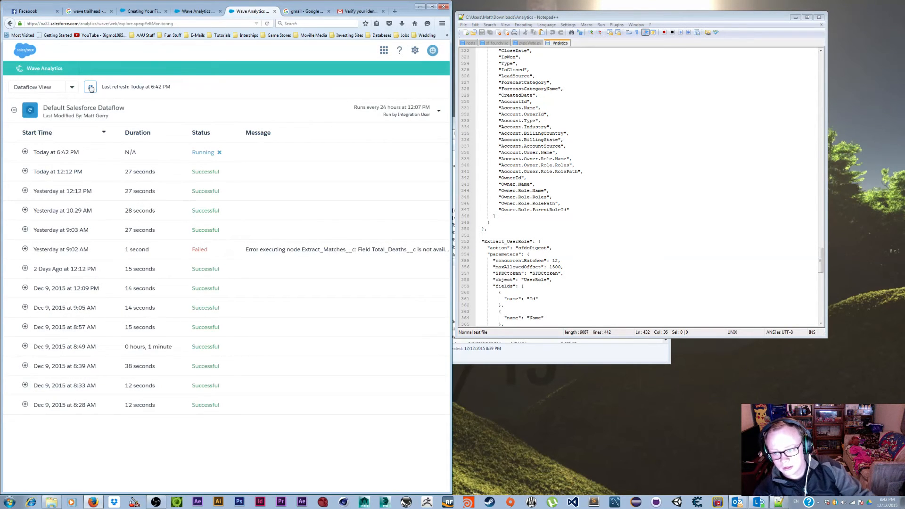
{"action": "left_click", "coordinate": [25, 153]}
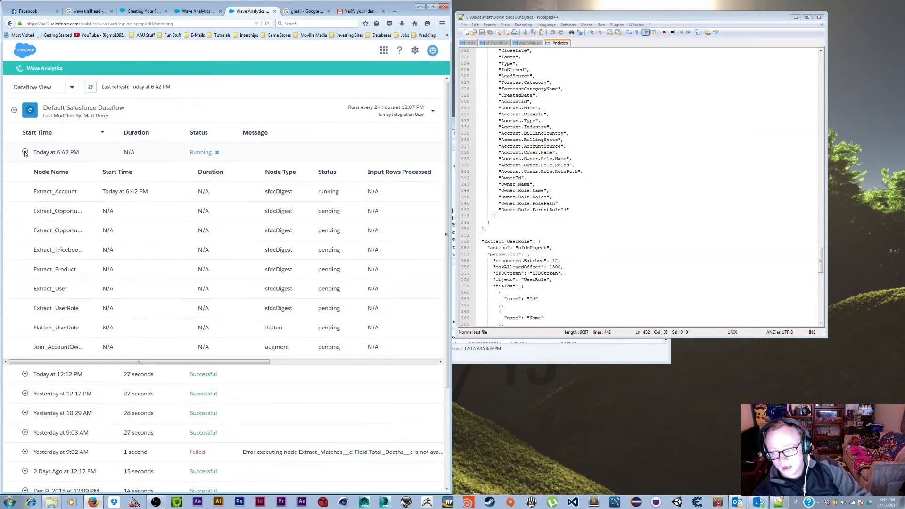
{"action": "left_click", "coordinate": [25, 152]}
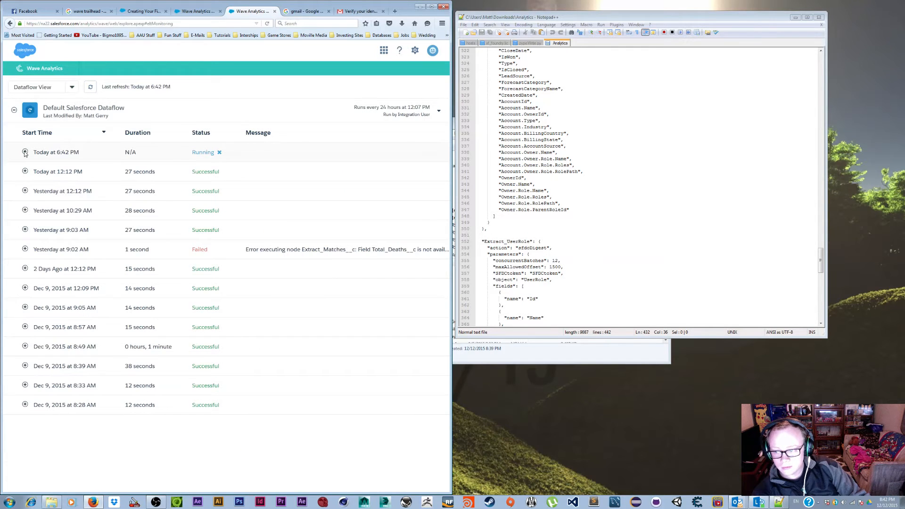
{"action": "left_click", "coordinate": [90, 88]}
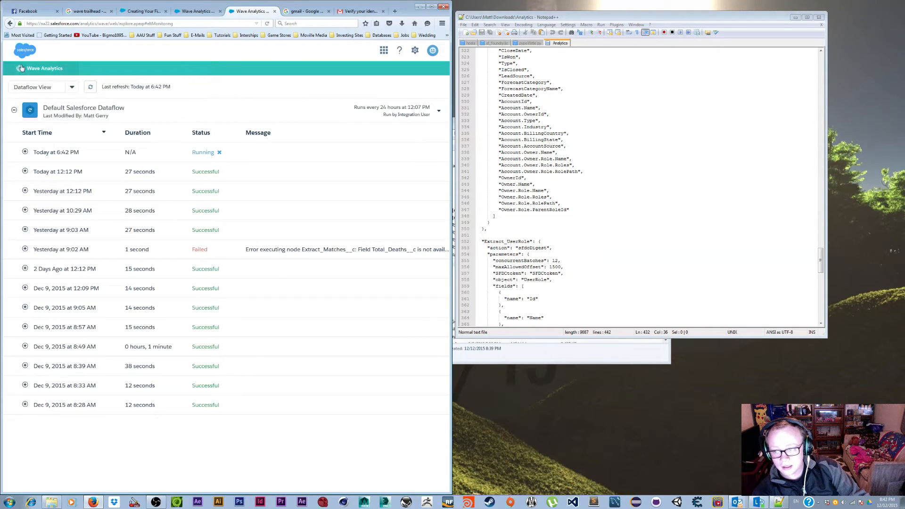
Return to the Wave Analytics home view, maximize the browser window, and open the Match Stats dataset in a new lens.
{"action": "left_click", "coordinate": [62, 76]}
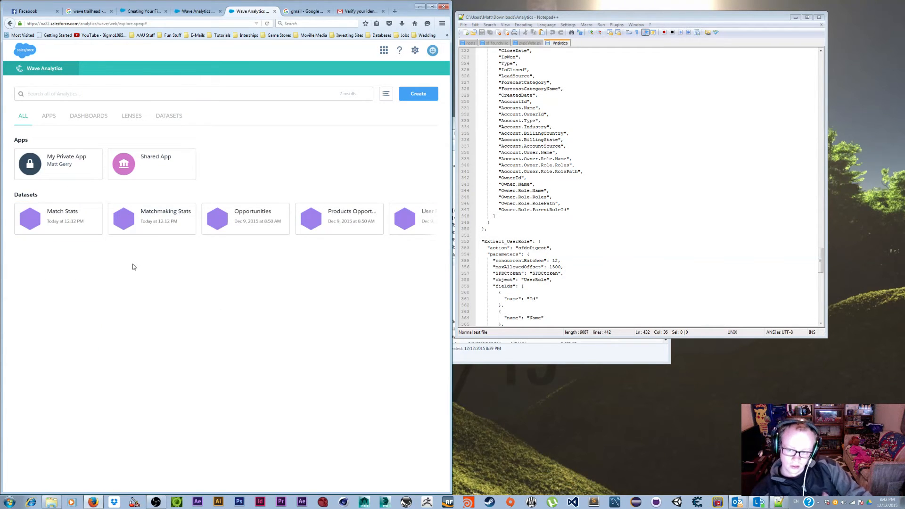
{"action": "left_click", "coordinate": [432, 7]}
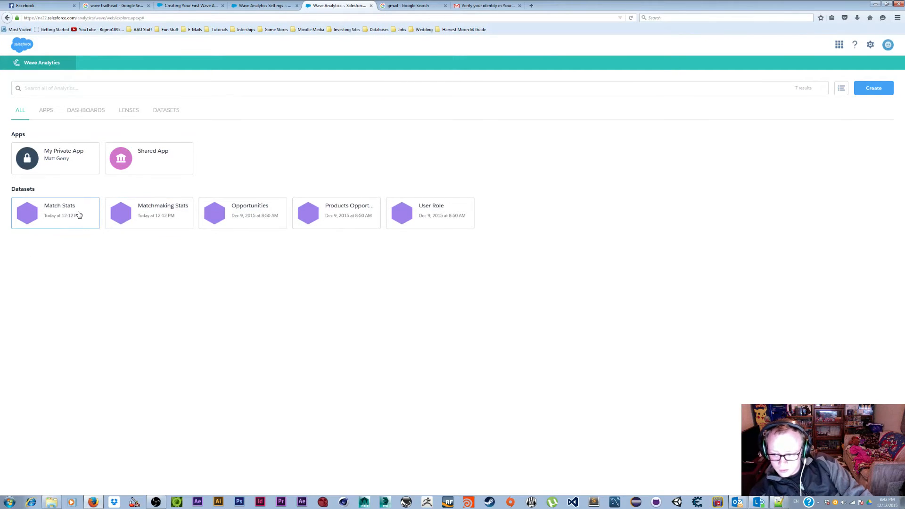
{"action": "left_click", "coordinate": [34, 216]}
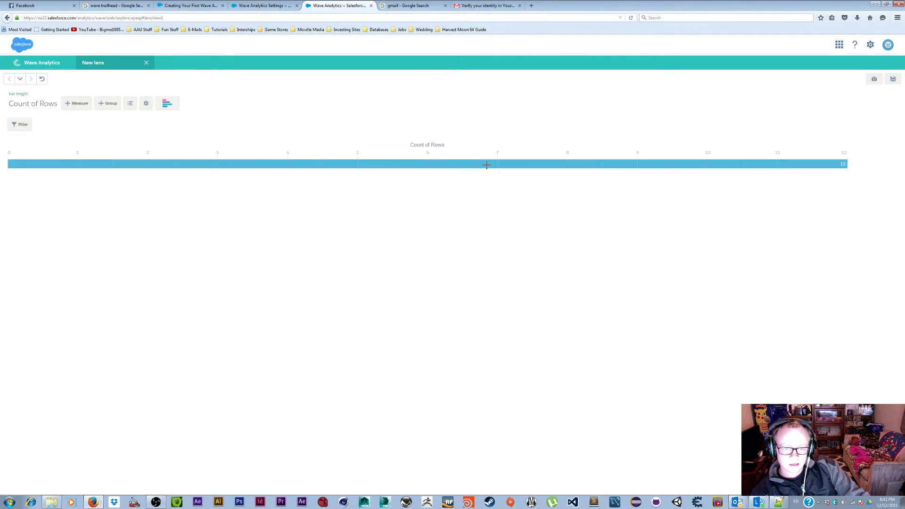
Examine the new lens's bar chart and its Count of Rows measure.
{"action": "mouse_move", "coordinate": [473, 163]}
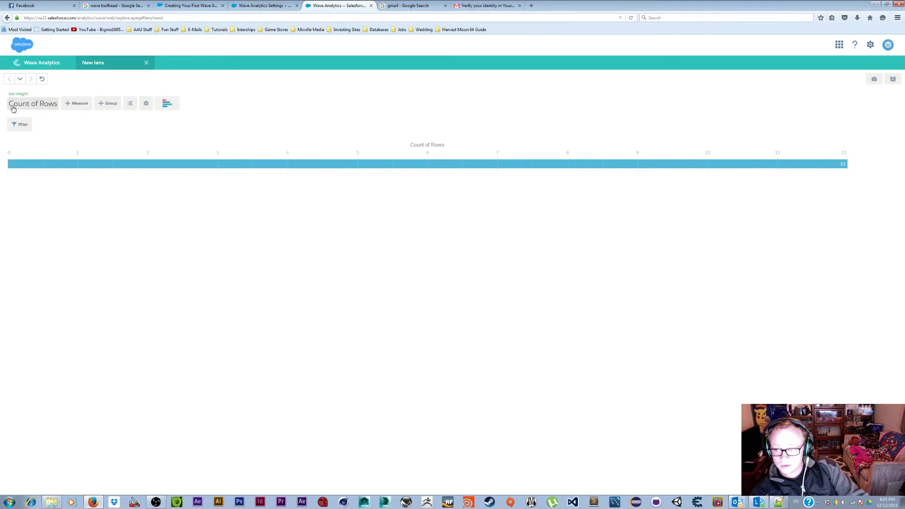
{"action": "left_click_drag", "start_coordinate": [9, 103], "coordinate": [17, 106]}
{"action": "left_click", "coordinate": [112, 131]}
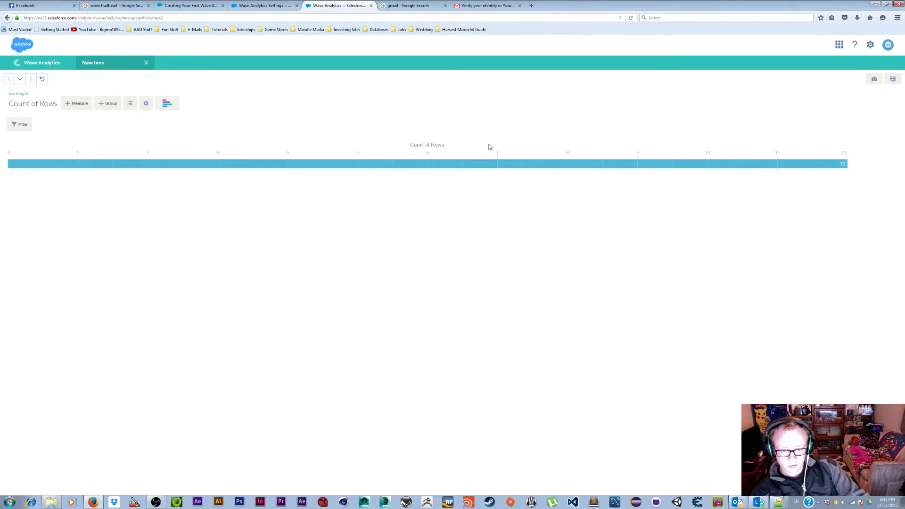
Group the lens's row count by Map Name and XBL Gamer Tag.
{"action": "left_click", "coordinate": [101, 104]}
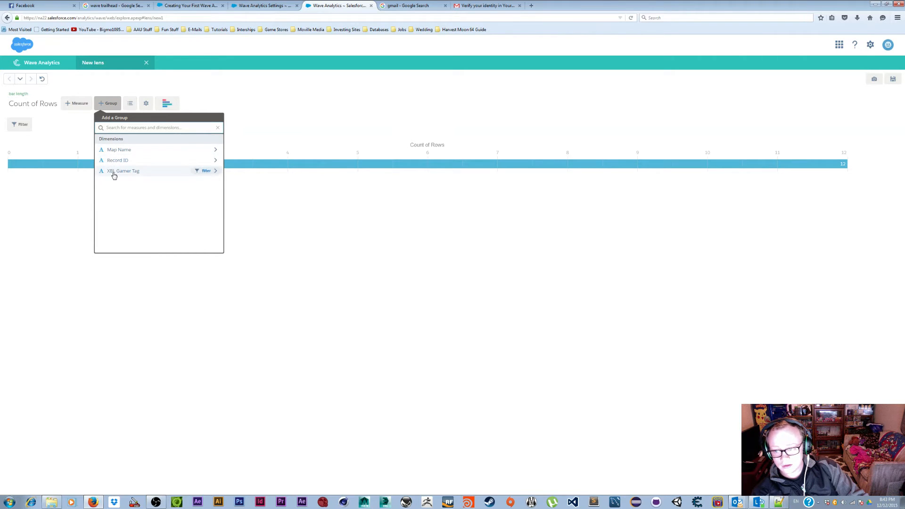
{"action": "left_click", "coordinate": [114, 150]}
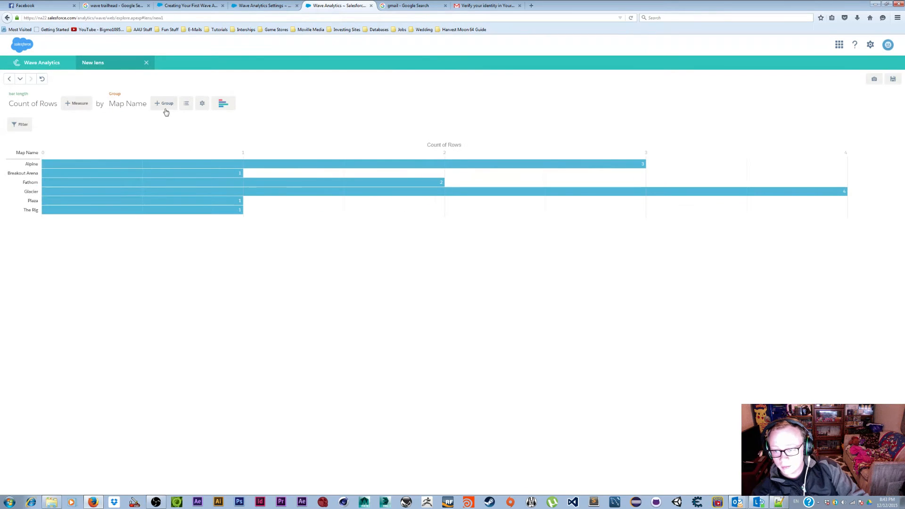
{"action": "left_click", "coordinate": [166, 105]}
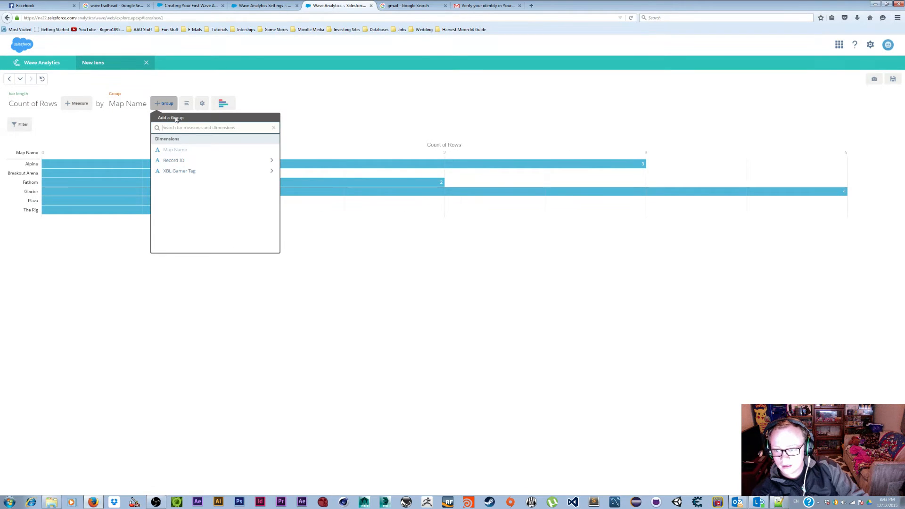
{"action": "left_click", "coordinate": [182, 171]}
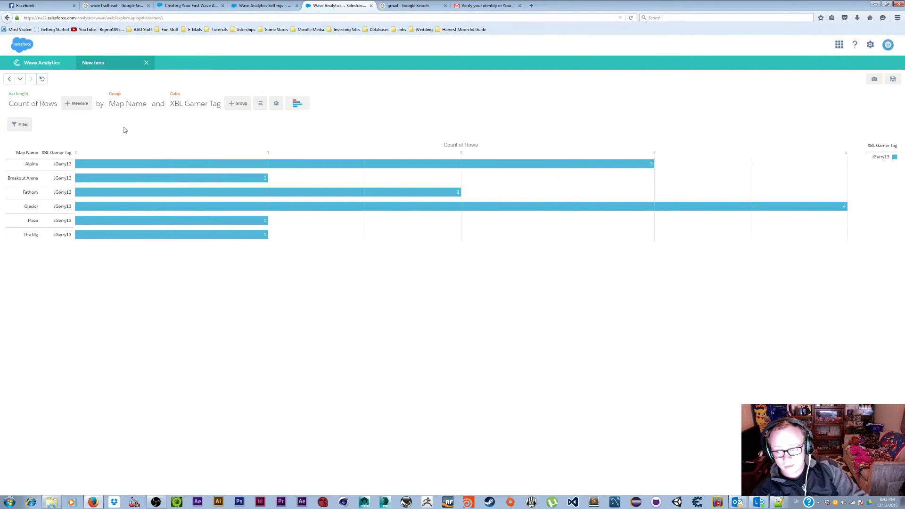
Add the average of Kills as a second measure and inspect its bars for the individual maps.
{"action": "left_click", "coordinate": [80, 104]}
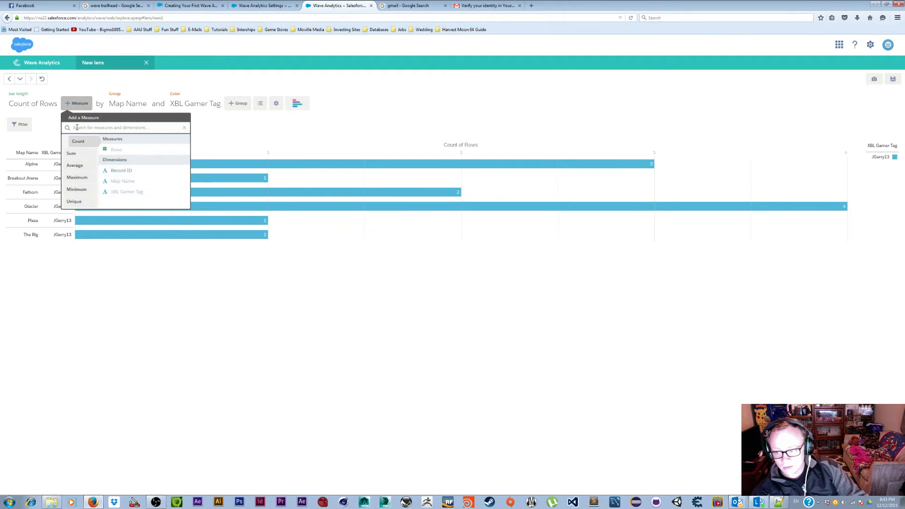
{"action": "left_click", "coordinate": [76, 166]}
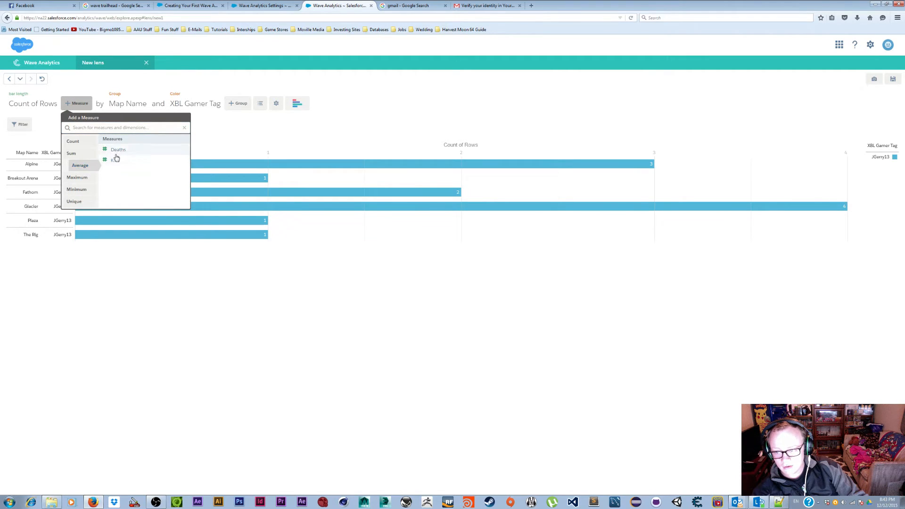
{"action": "left_click", "coordinate": [127, 161]}
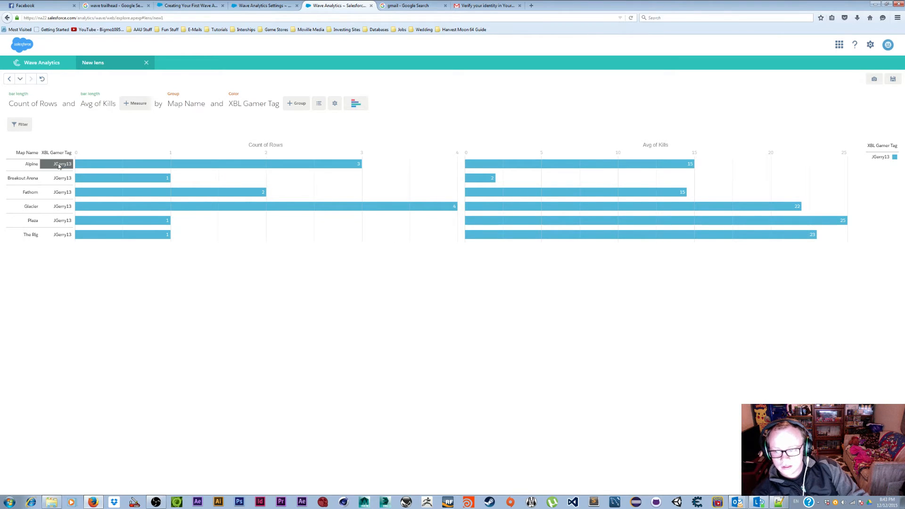
{"action": "mouse_move", "coordinate": [653, 163]}
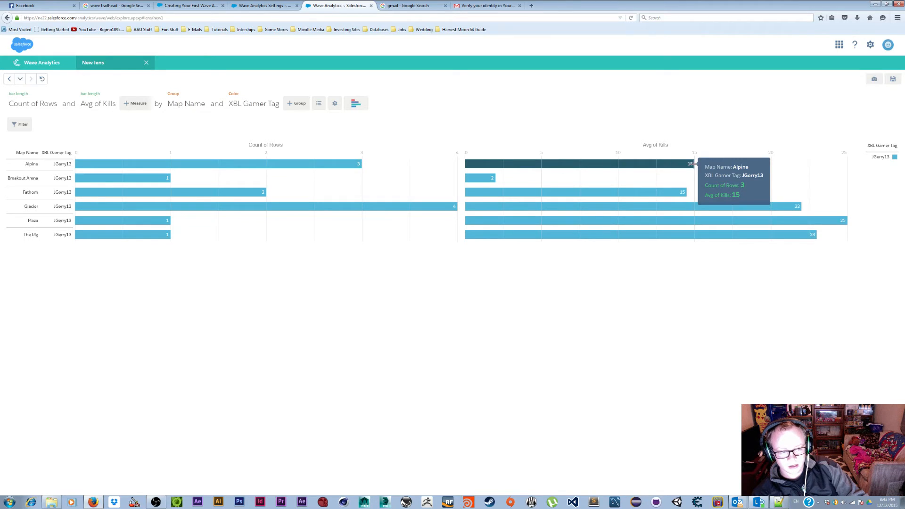
{"action": "mouse_move", "coordinate": [695, 221]}
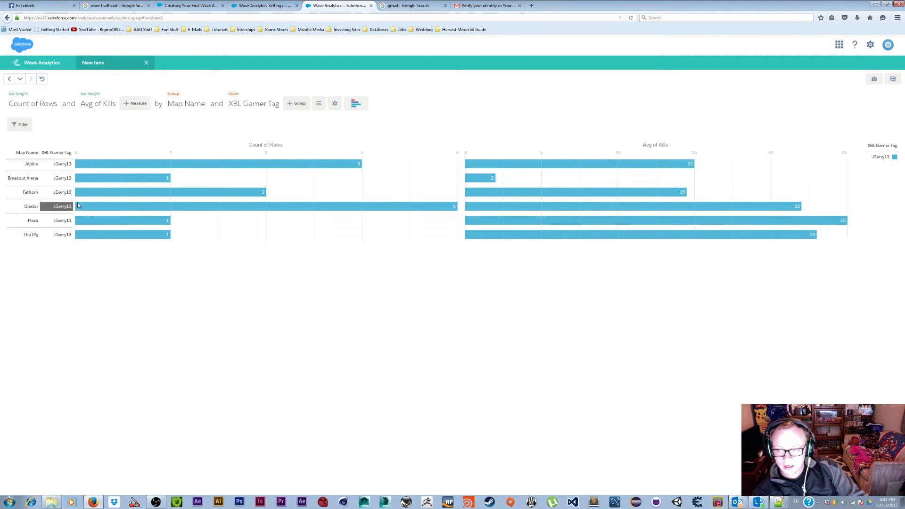
Add the average of Deaths as a third measure in the lens.
{"action": "left_click", "coordinate": [296, 104]}
{"action": "left_click", "coordinate": [136, 103]}
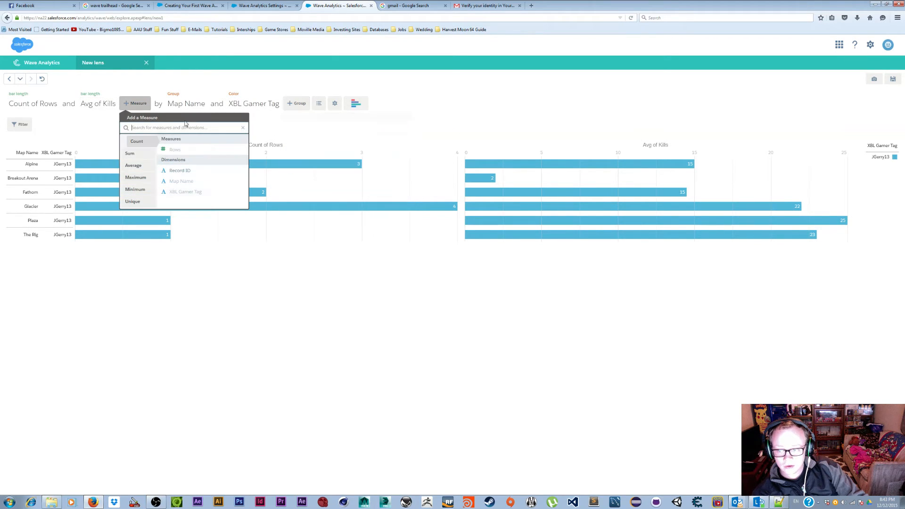
{"action": "left_click", "coordinate": [132, 166]}
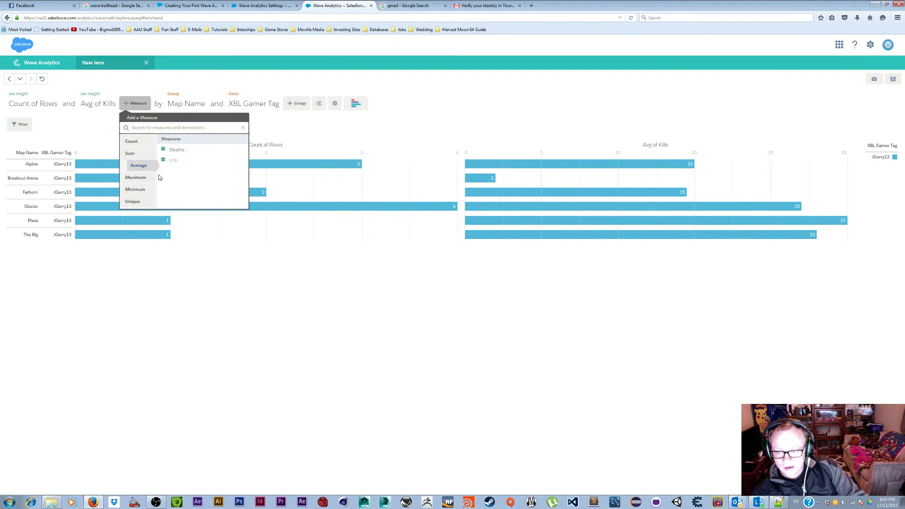
{"action": "left_click", "coordinate": [174, 150]}
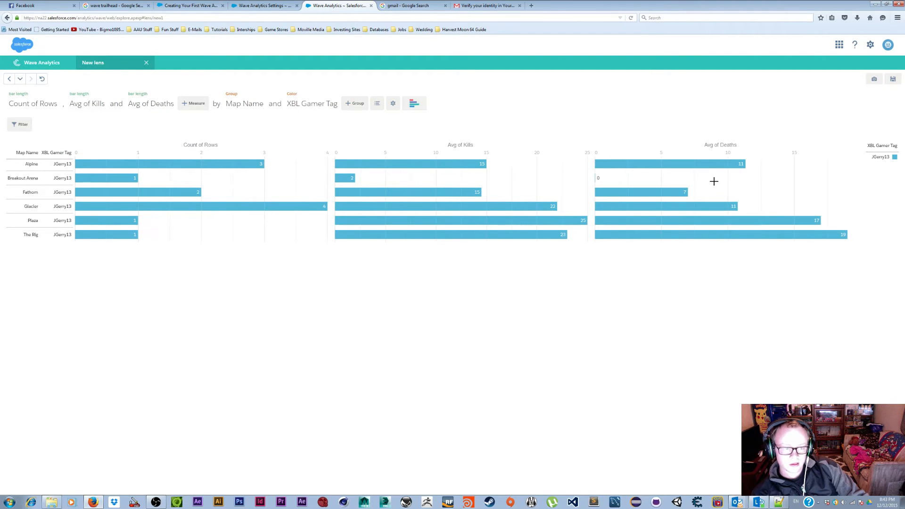
Review which fields are available as additional measures under the Sum, Average, Maximum, Minimum and Unique aggregations.
{"action": "left_click", "coordinate": [197, 105]}
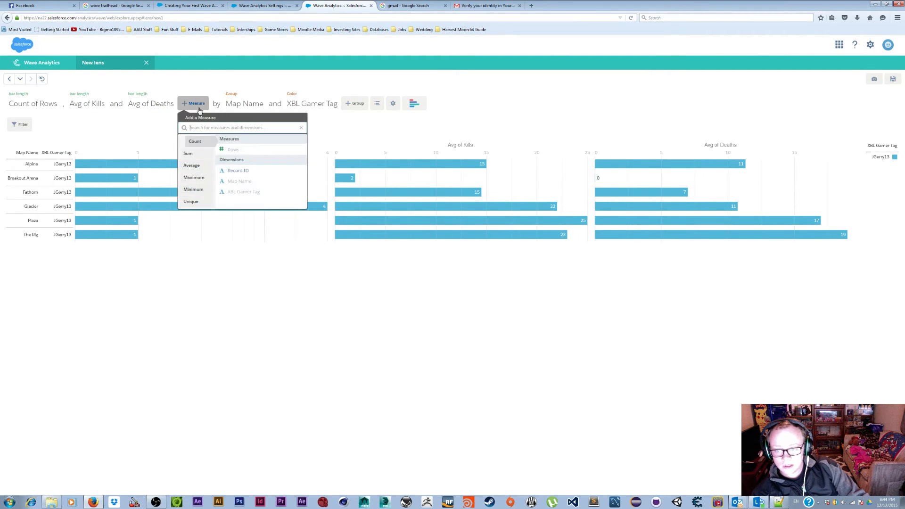
{"action": "left_click", "coordinate": [196, 167]}
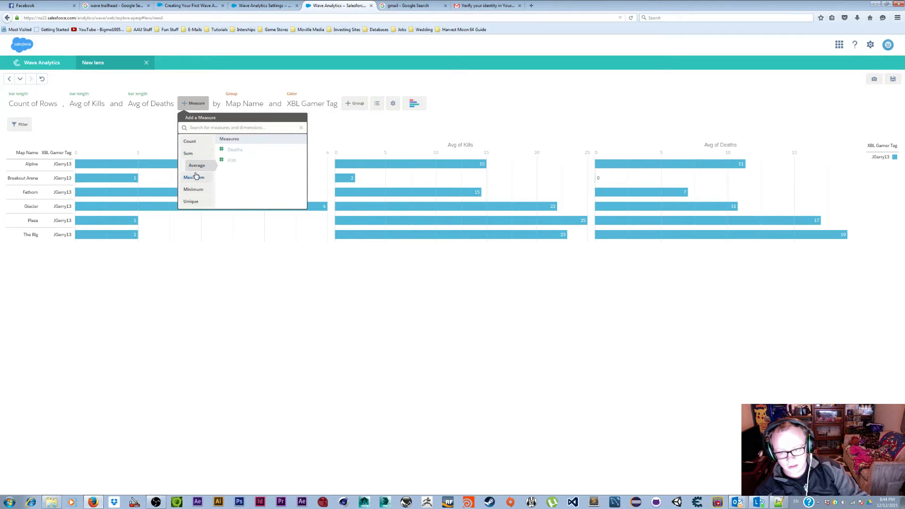
{"action": "left_click", "coordinate": [194, 181]}
{"action": "left_click", "coordinate": [193, 190]}
{"action": "left_click", "coordinate": [195, 201]}
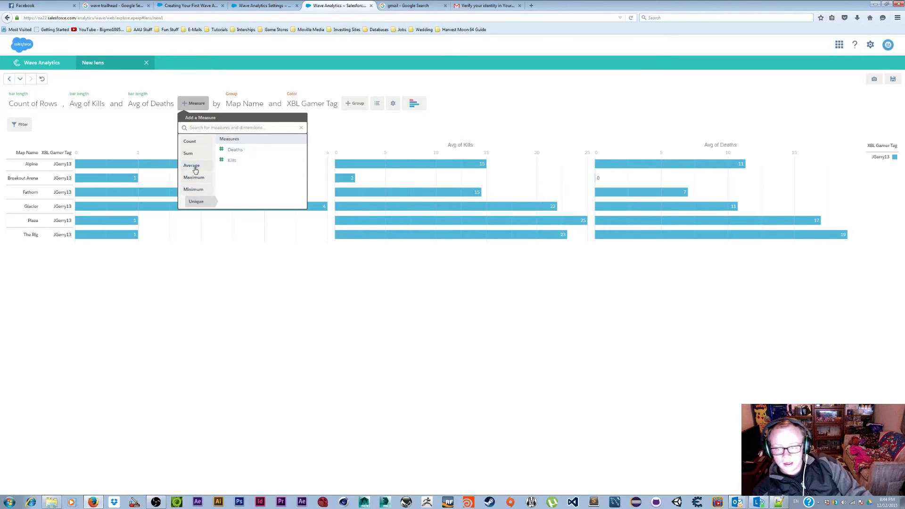
{"action": "left_click", "coordinate": [195, 103]}
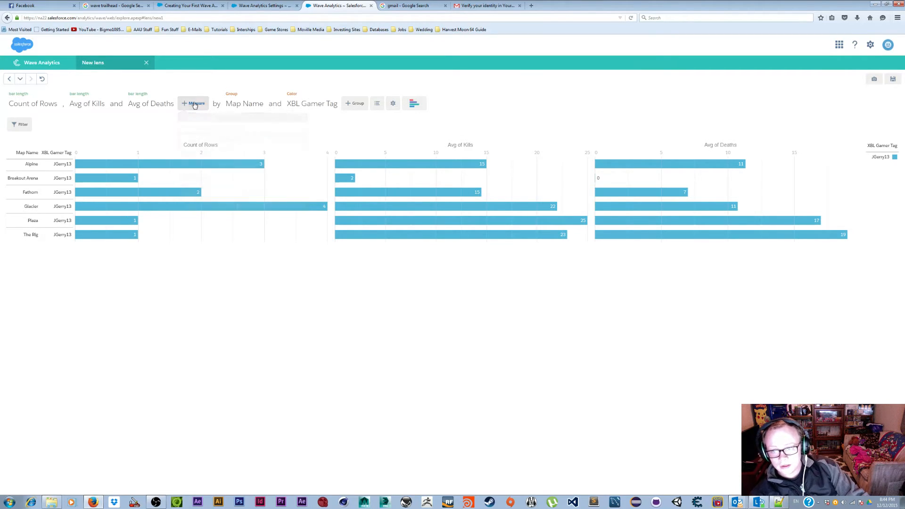
{"action": "left_click", "coordinate": [195, 104]}
{"action": "left_click", "coordinate": [193, 169]}
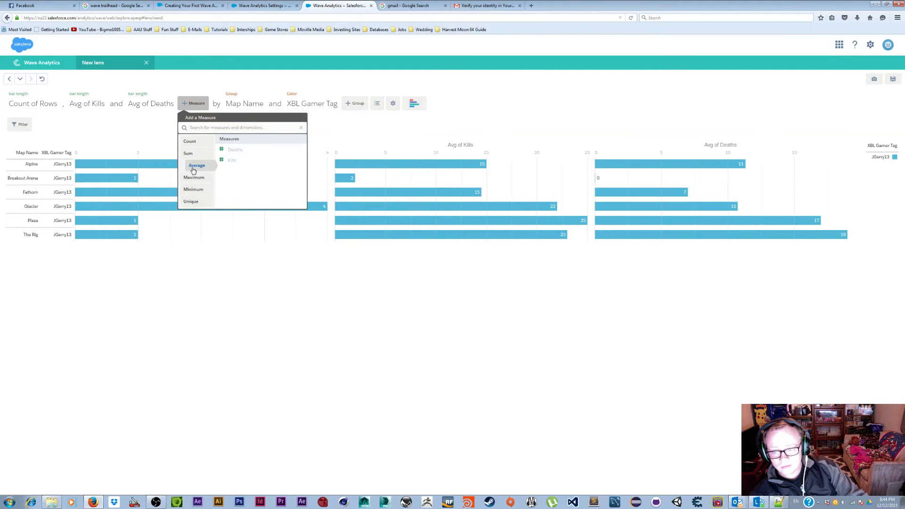
{"action": "left_click", "coordinate": [192, 157]}
{"action": "left_click", "coordinate": [196, 105]}
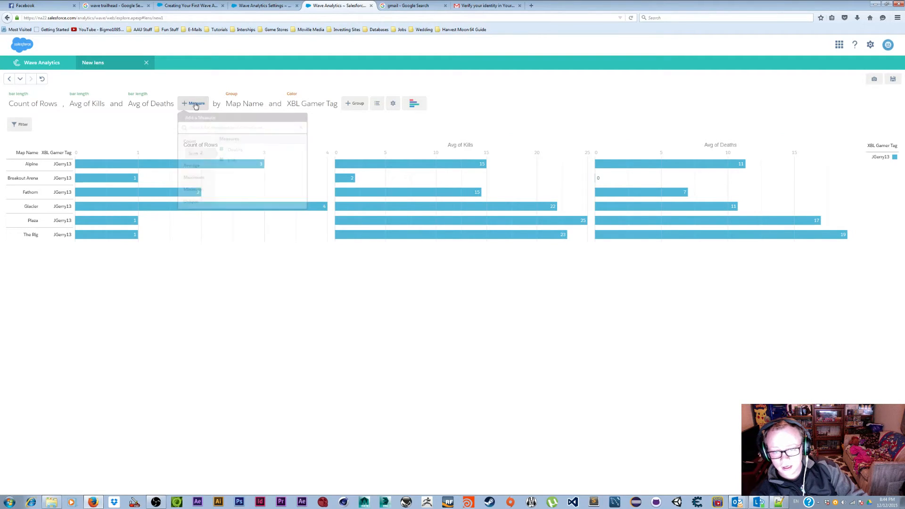
Check which dimensions and measures can still be added to the lens, without adding any.
{"action": "left_click", "coordinate": [357, 105]}
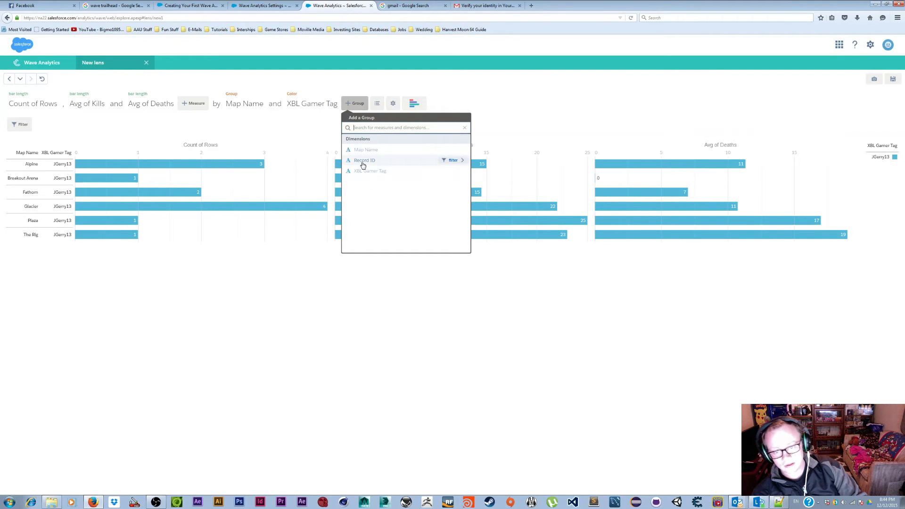
{"action": "left_click", "coordinate": [355, 107]}
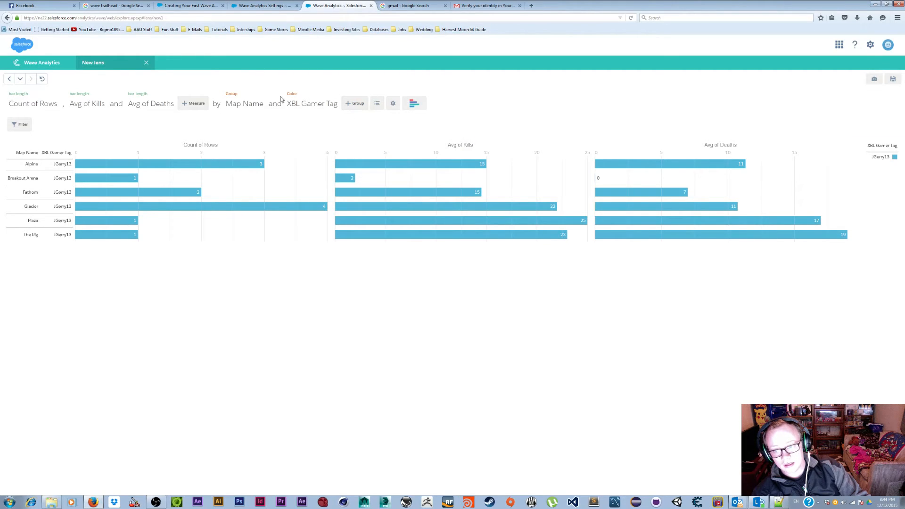
{"action": "left_click", "coordinate": [194, 103]}
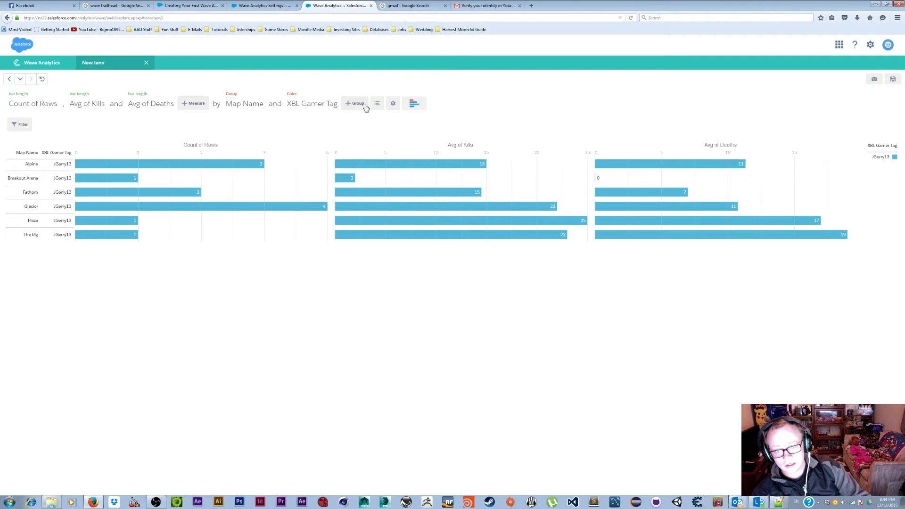
{"action": "left_click", "coordinate": [189, 105]}
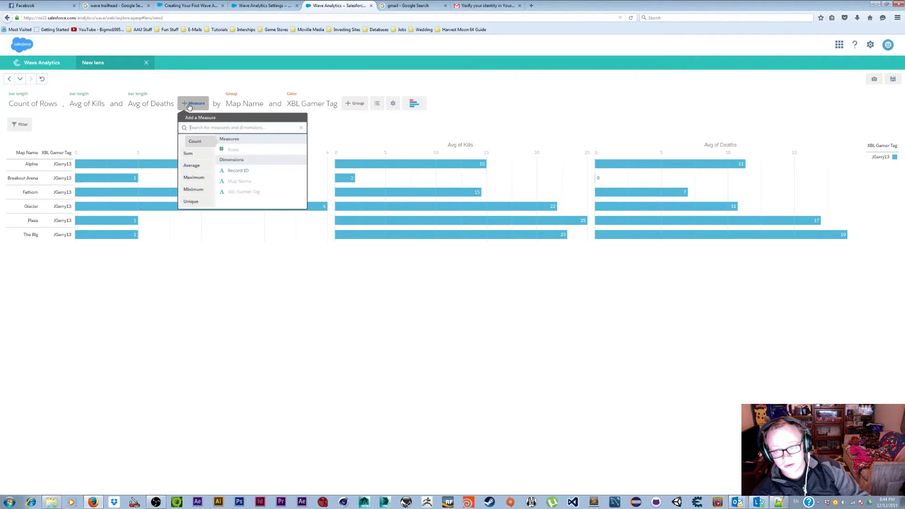
{"action": "left_click", "coordinate": [194, 105]}
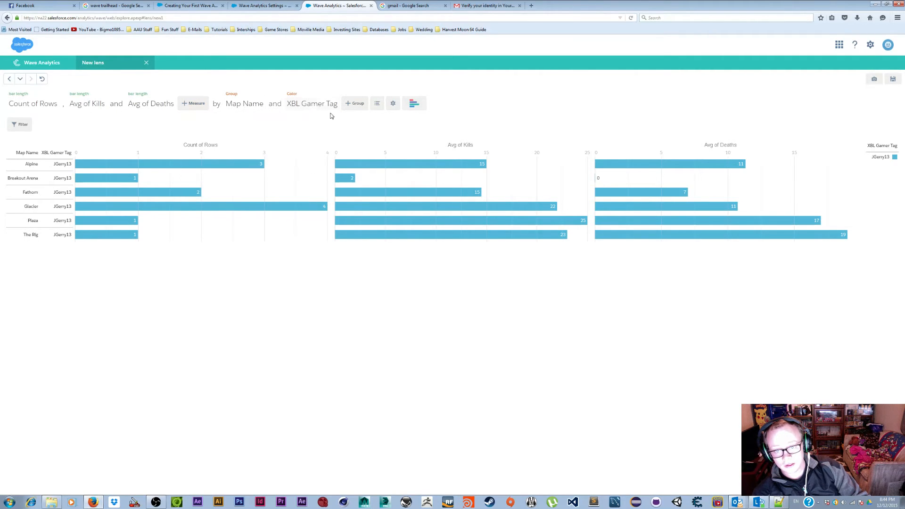
{"action": "left_click", "coordinate": [365, 105]}
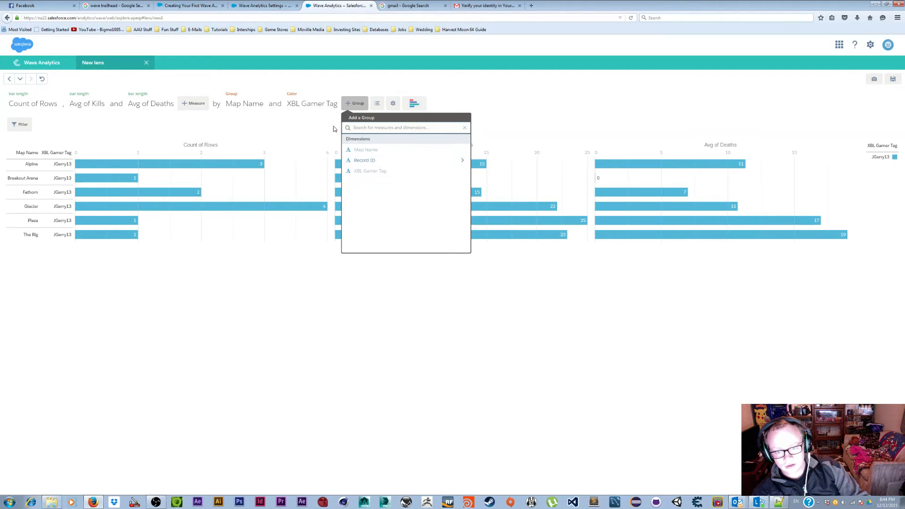
{"action": "left_click", "coordinate": [363, 105]}
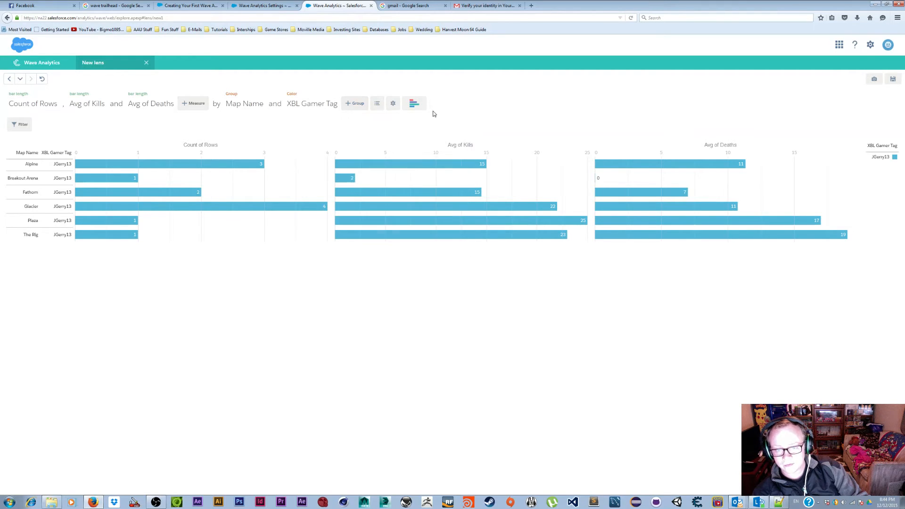
{"action": "left_click", "coordinate": [361, 113]}
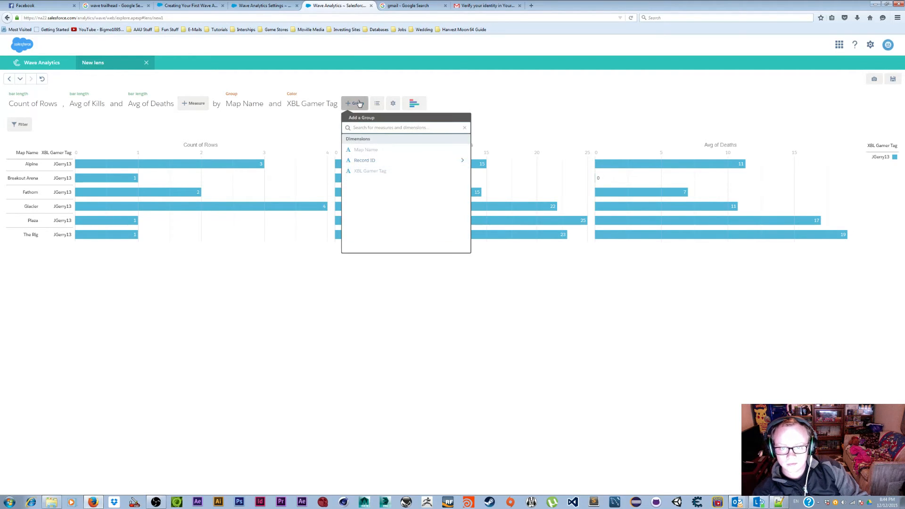
{"action": "left_click", "coordinate": [359, 102]}
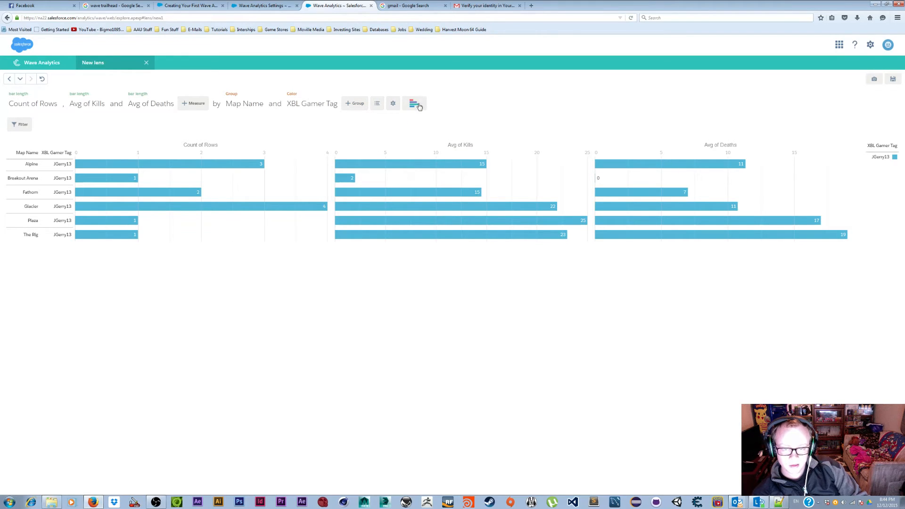
Change the lens's chart type to Stacked Bar.
{"action": "left_click", "coordinate": [414, 105]}
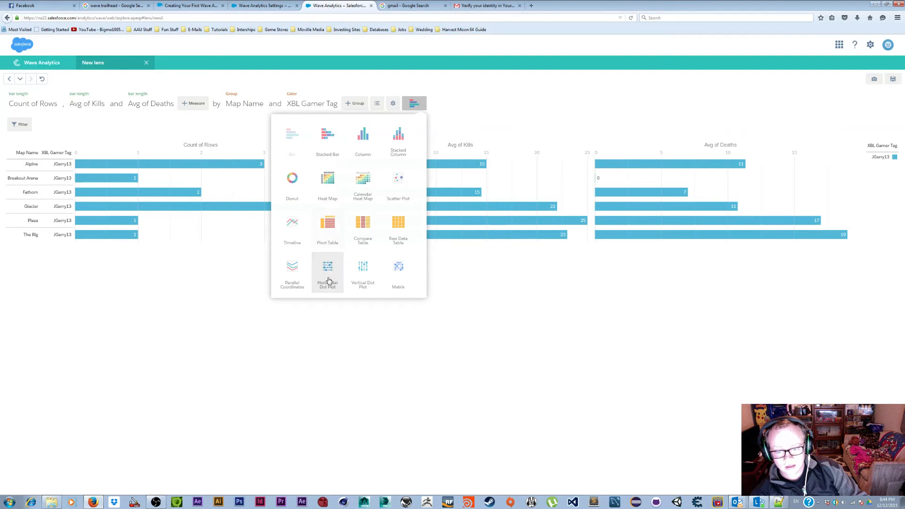
{"action": "left_click", "coordinate": [327, 136]}
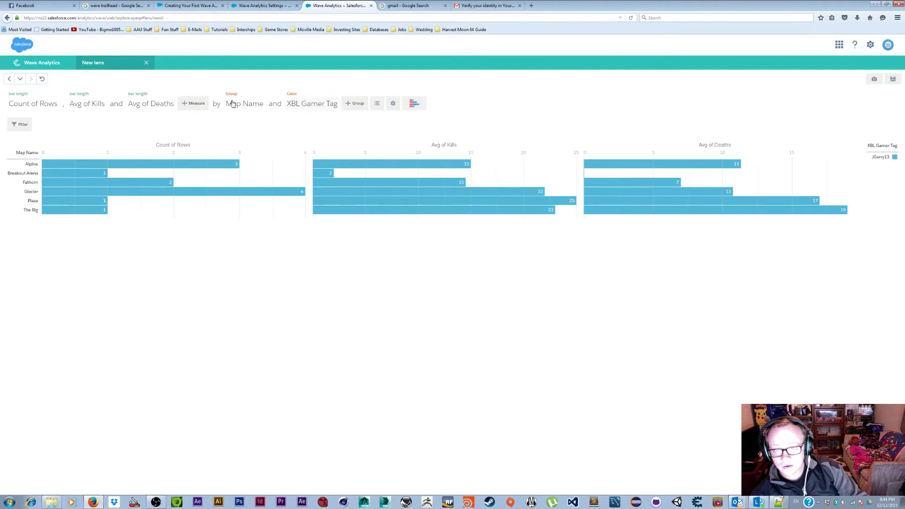
Try to open the Developer Console from the Salesforce Analytics setup page and return to the lens.
{"action": "left_click", "coordinate": [272, 7]}
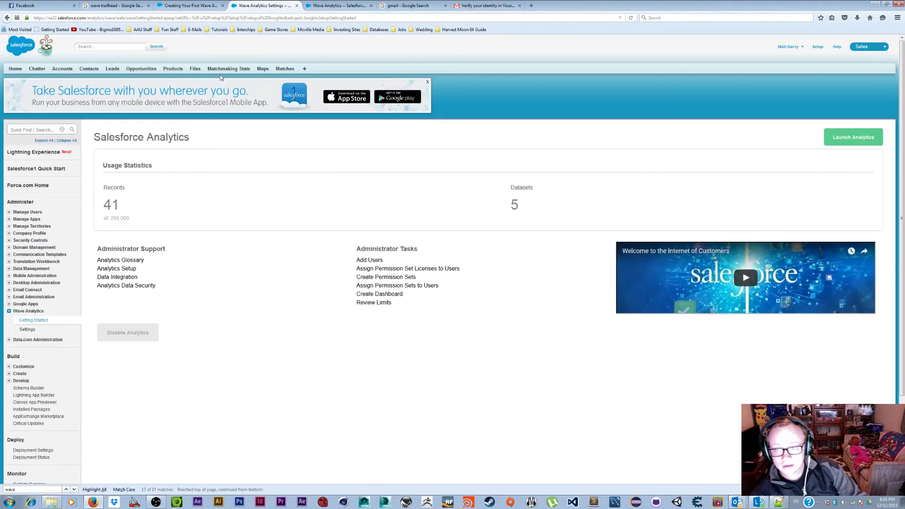
{"action": "left_click", "coordinate": [788, 46]}
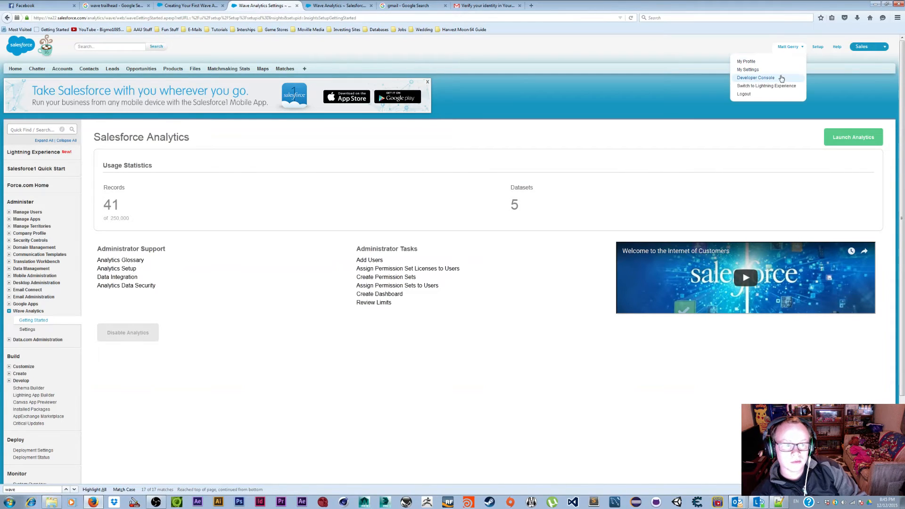
{"action": "left_click", "coordinate": [778, 80]}
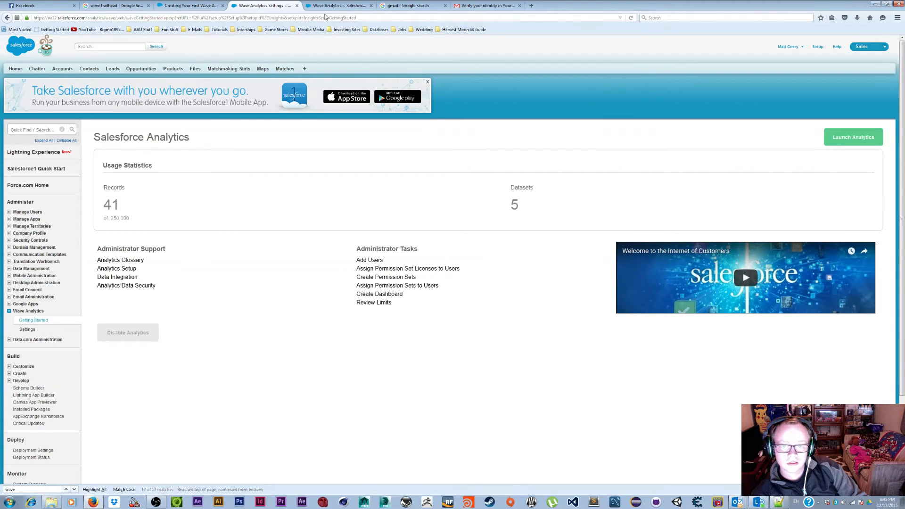
{"action": "left_click", "coordinate": [337, 6]}
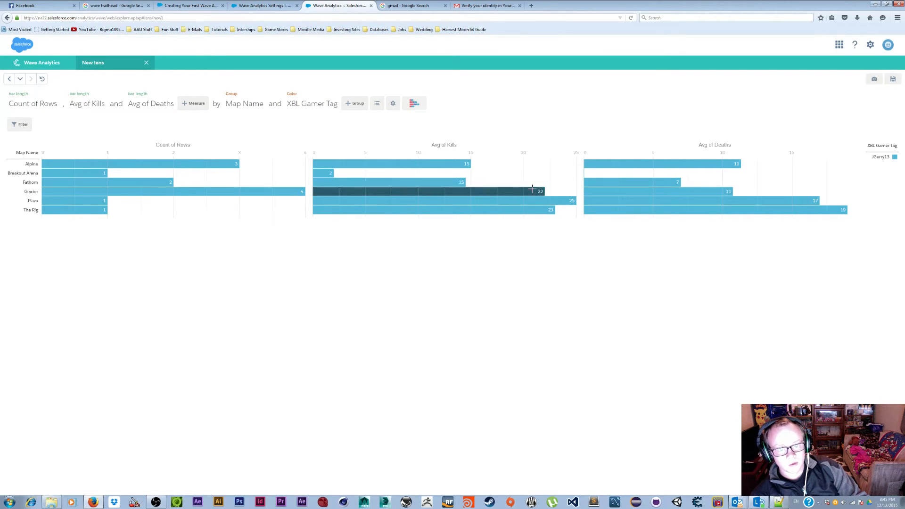
Switch back to the Salesforce Analytics setup page after a brief look at the Trailhead page.
{"action": "left_click", "coordinate": [264, 5]}
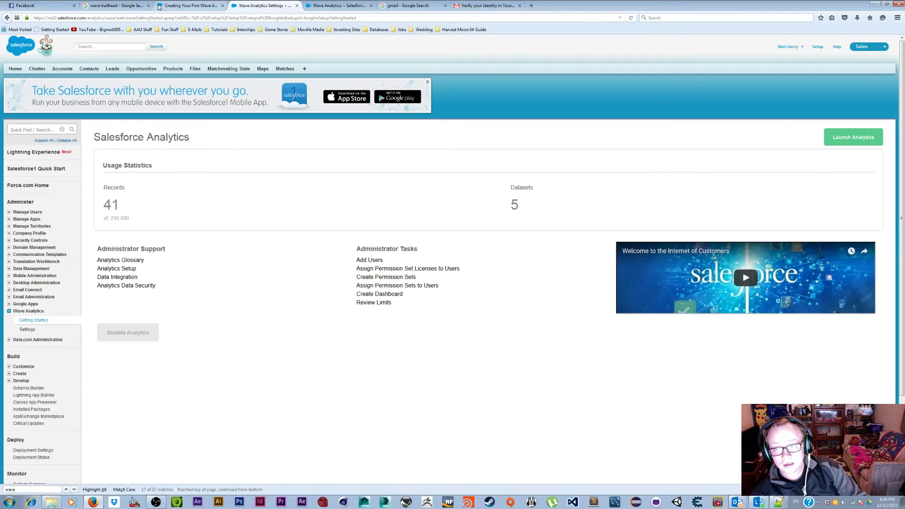
{"action": "left_click", "coordinate": [191, 5]}
{"action": "left_click", "coordinate": [280, 5]}
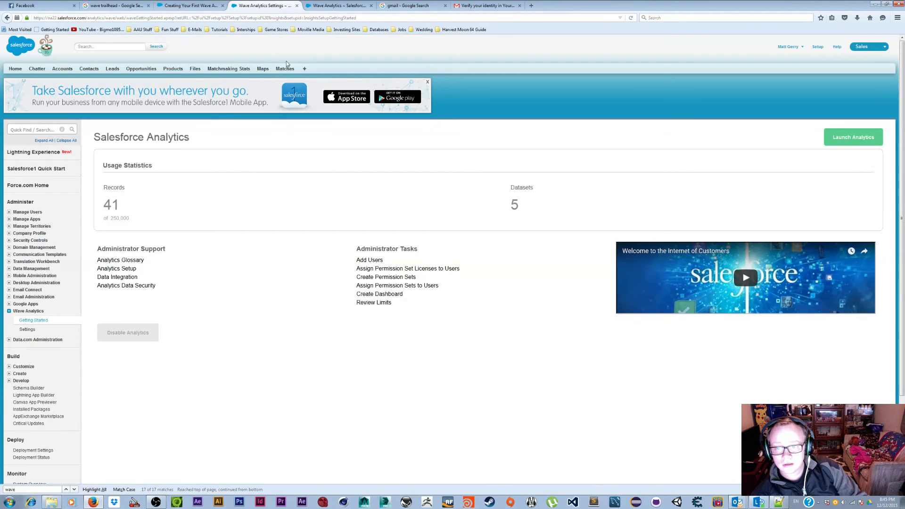
Log out and log in with the other Salesforce account's username and password, postponing the mobile phone registration.
{"action": "left_click", "coordinate": [786, 47]}
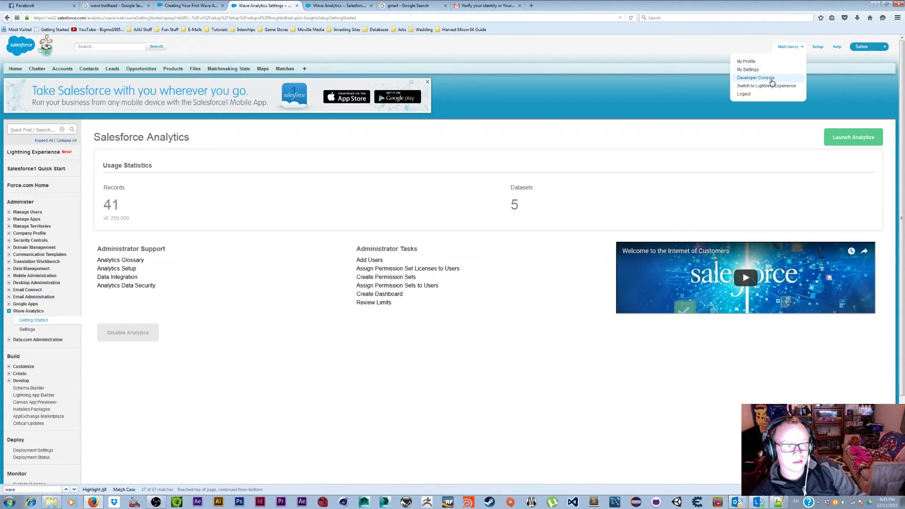
{"action": "left_click", "coordinate": [768, 94]}
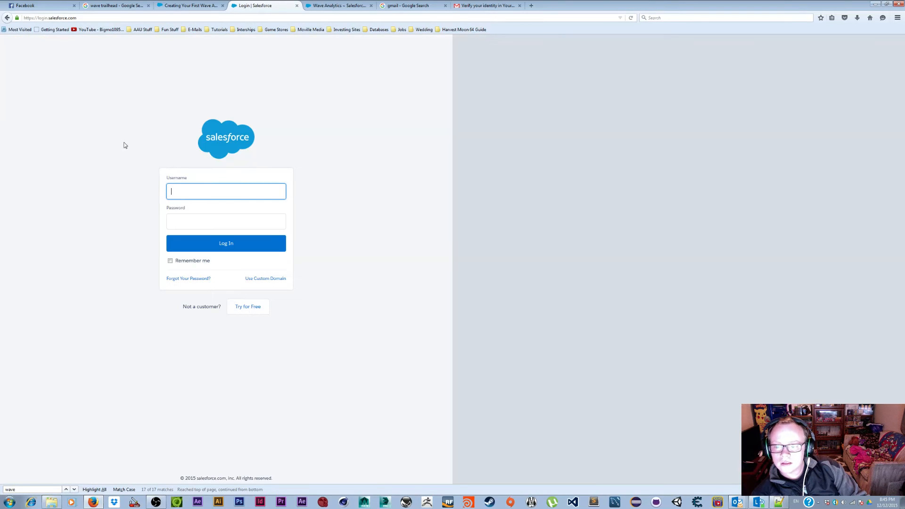
{"action": "left_click", "coordinate": [180, 191]}
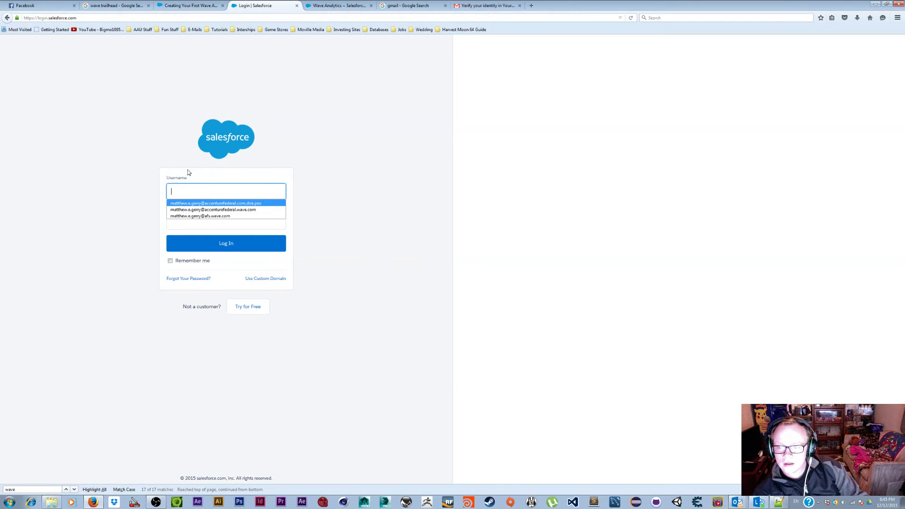
{"action": "left_click", "coordinate": [188, 193]}
{"action": "type", "text": "ave"}
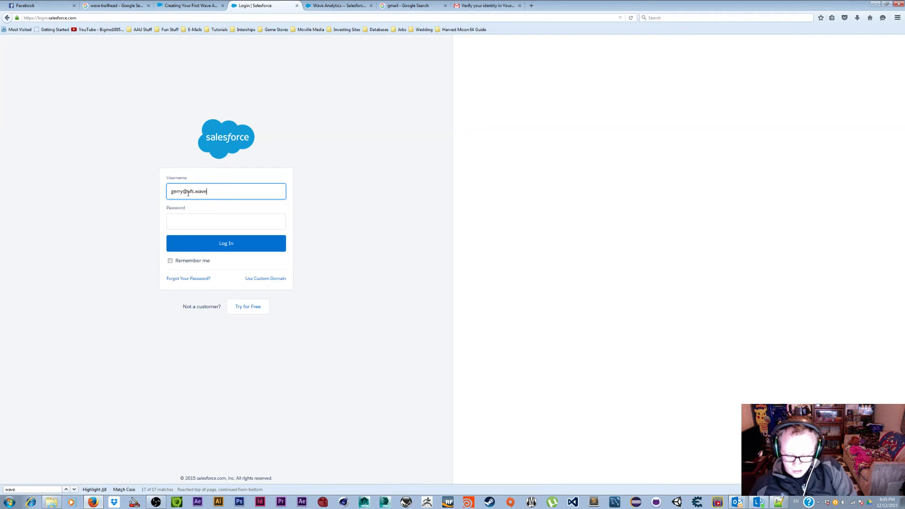
{"action": "type", "text": ".com"}
{"action": "key", "text": "Tab"}
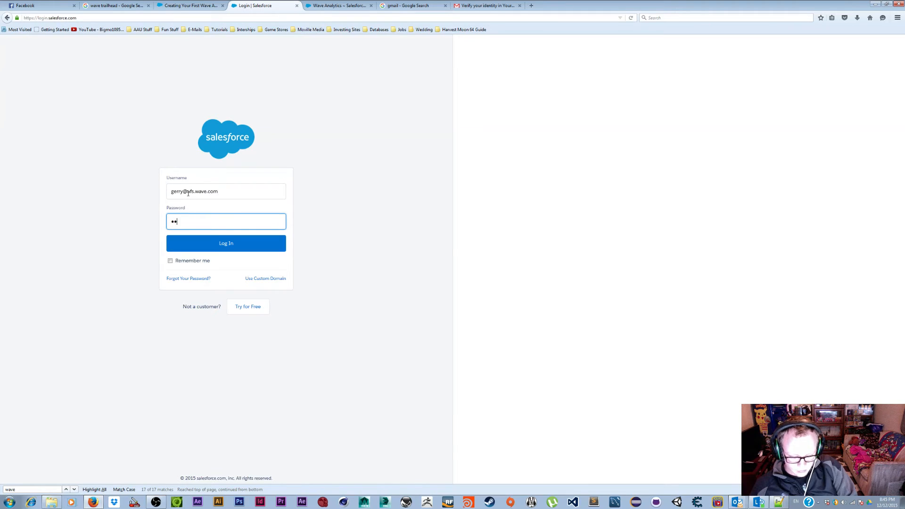
{"action": "type", "text": "•••••••••••"}
{"action": "key", "text": "Return"}
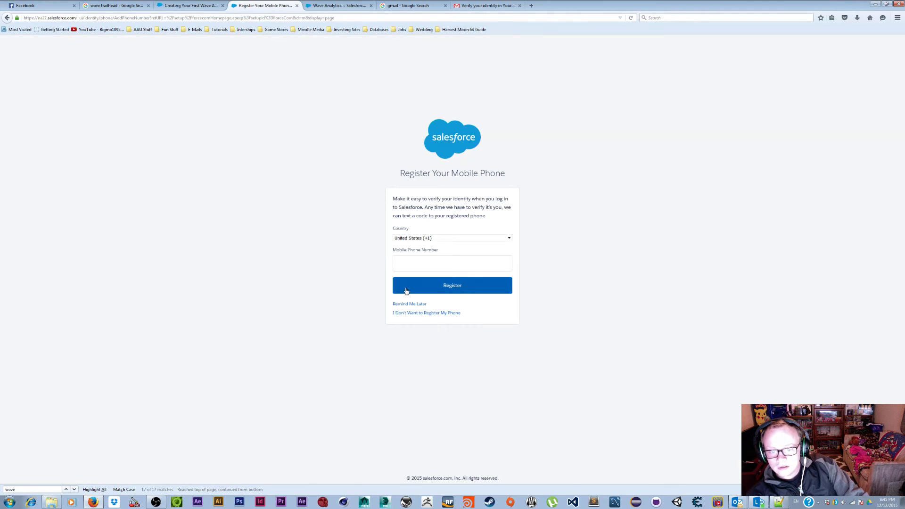
{"action": "left_click", "coordinate": [407, 304]}
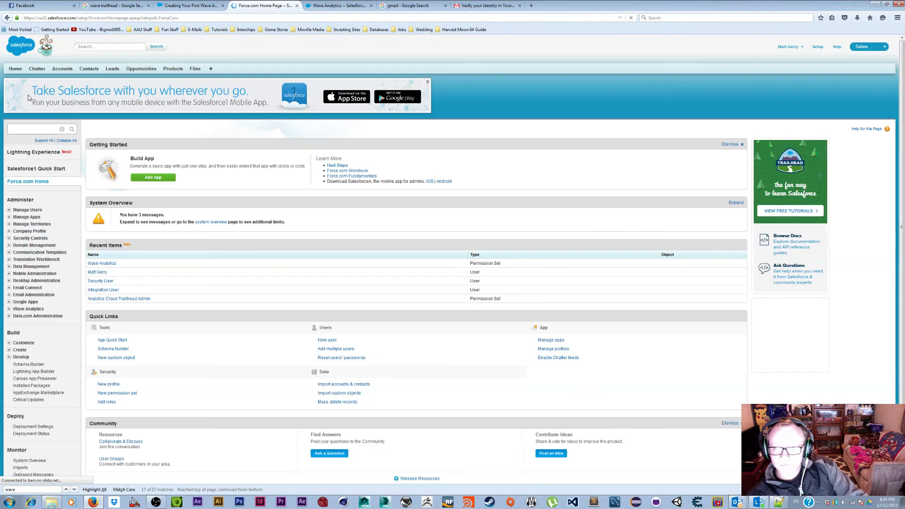
Find the Wave Analytics setup by searching for "wave", open its Getting Started page and launch Analytics.
{"action": "left_click", "coordinate": [10, 211]}
{"action": "left_click", "coordinate": [9, 211]}
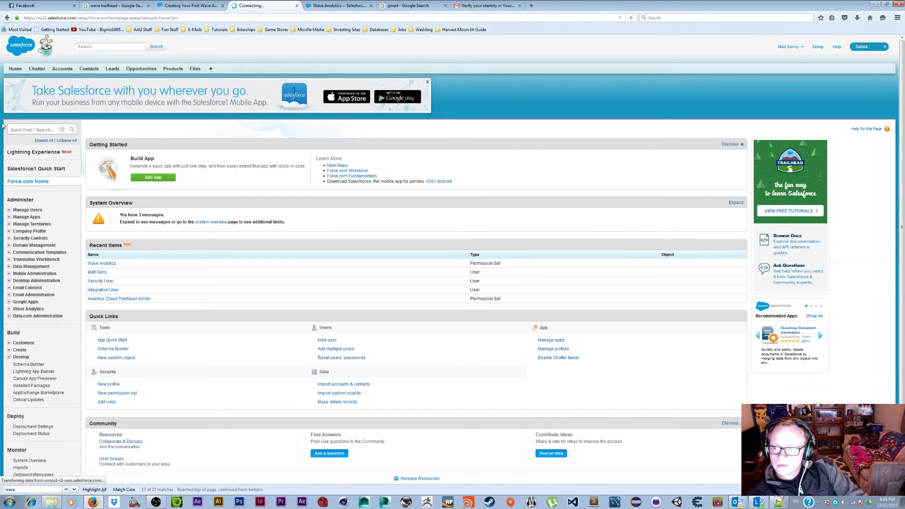
{"action": "left_click", "coordinate": [23, 130]}
{"action": "type", "text": "wave"}
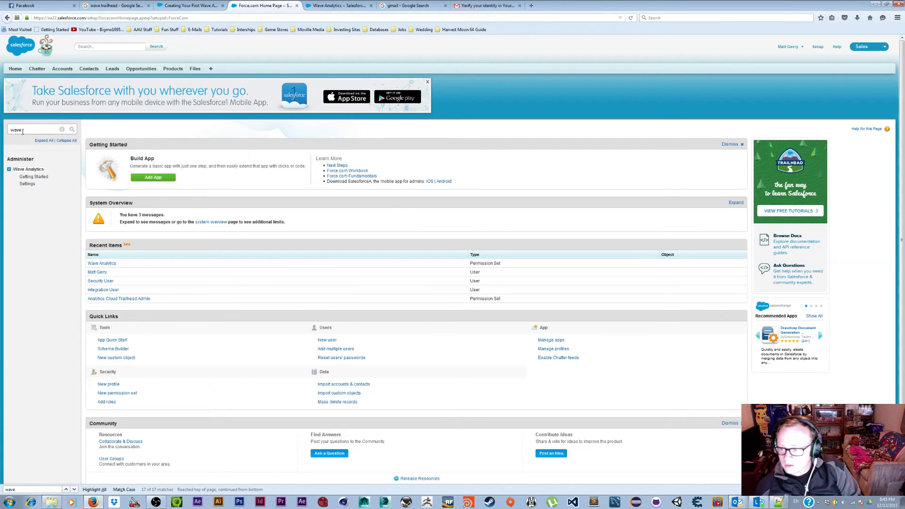
{"action": "left_click", "coordinate": [27, 171]}
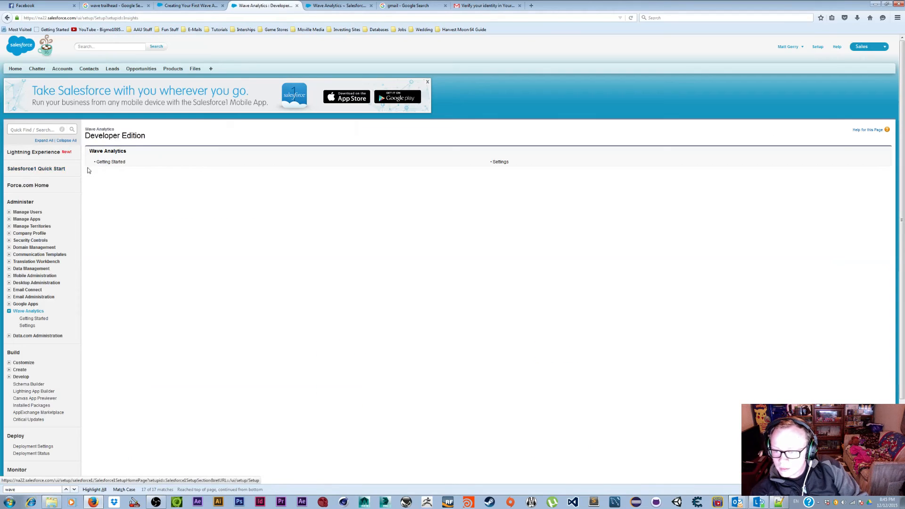
{"action": "left_click", "coordinate": [107, 162]}
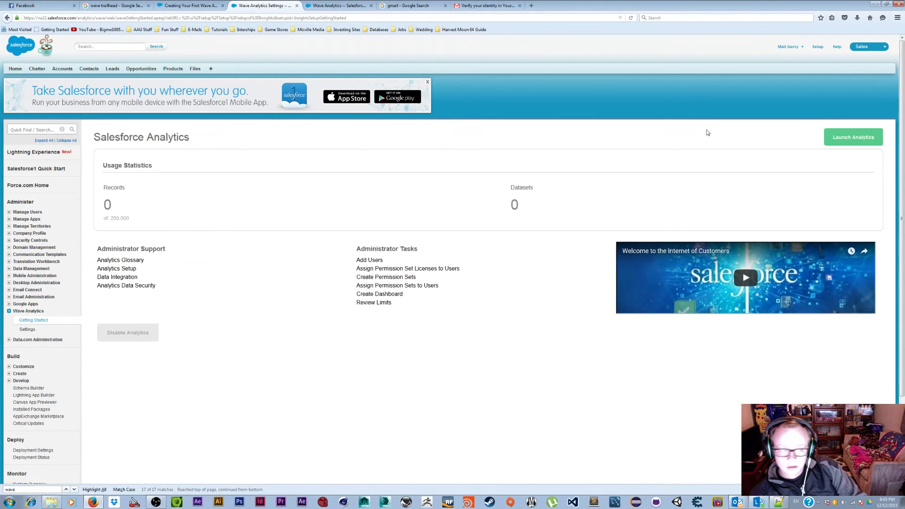
{"action": "left_click", "coordinate": [858, 135]}
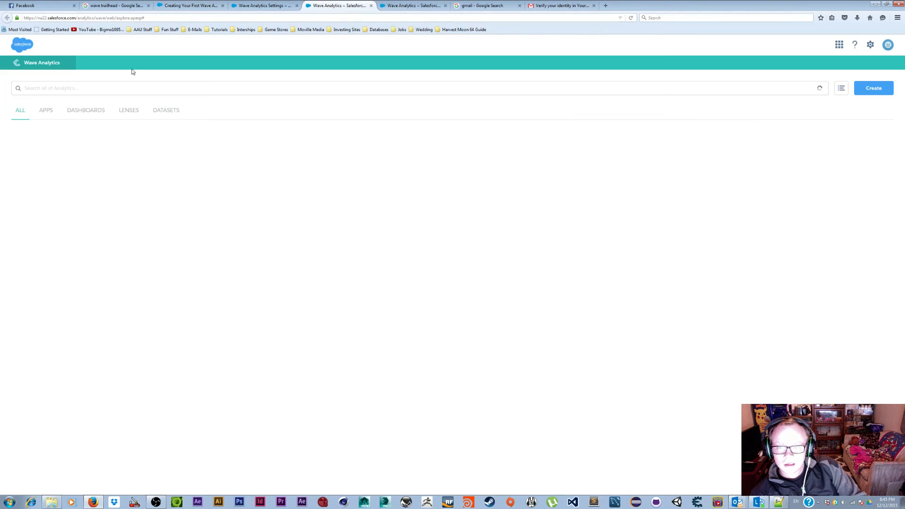
Open the Data Monitor and switch it from the Jobs View to the Dataflow View.
{"action": "left_click", "coordinate": [871, 44]}
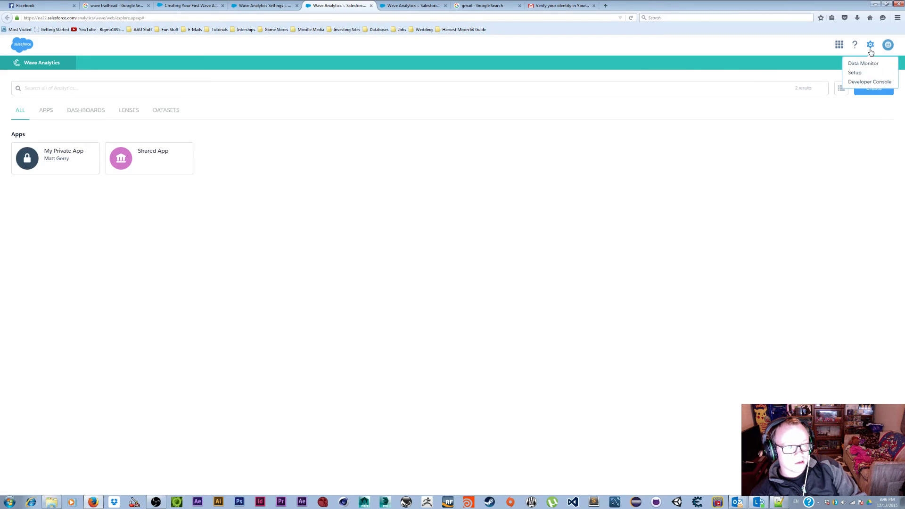
{"action": "left_click", "coordinate": [863, 62]}
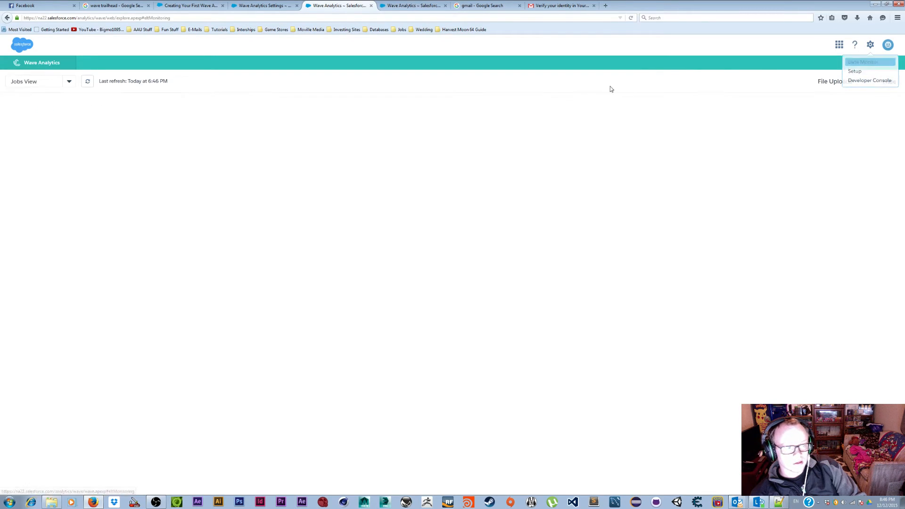
{"action": "left_click", "coordinate": [68, 81]}
{"action": "left_click", "coordinate": [68, 84]}
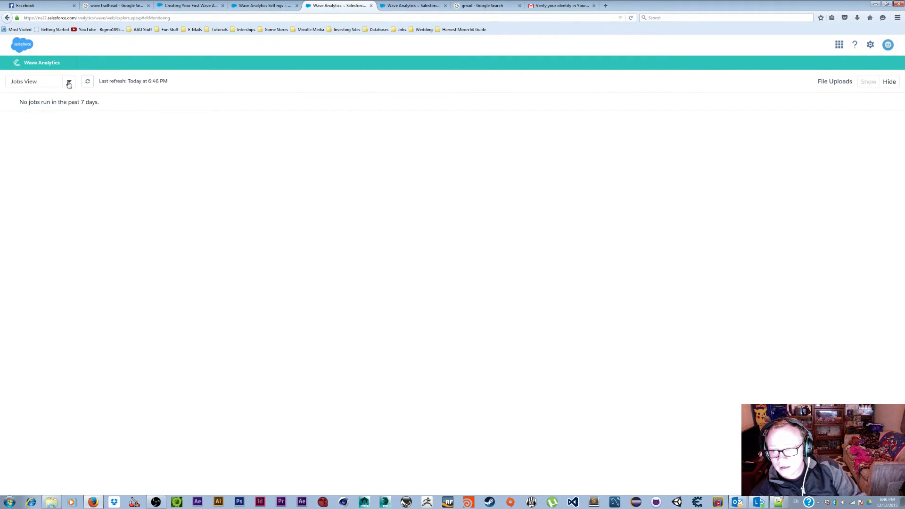
{"action": "left_click", "coordinate": [69, 83]}
{"action": "left_click", "coordinate": [47, 105]}
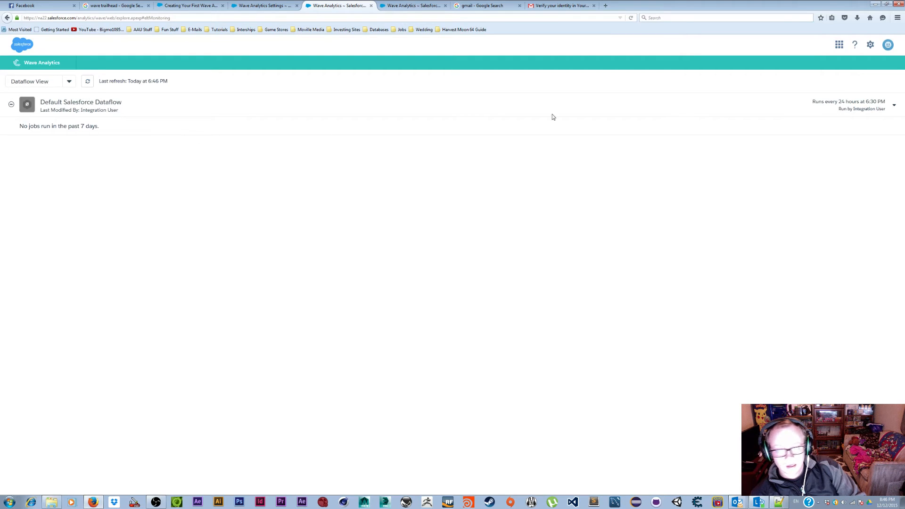
Upload the Analytics JSON file as the definition of the Default Salesforce Dataflow.
{"action": "left_click", "coordinate": [896, 107]}
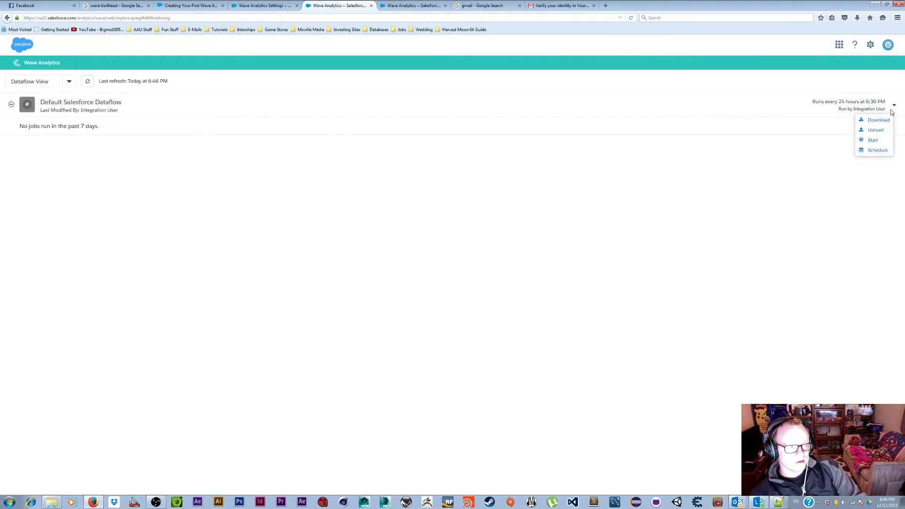
{"action": "left_click", "coordinate": [872, 132]}
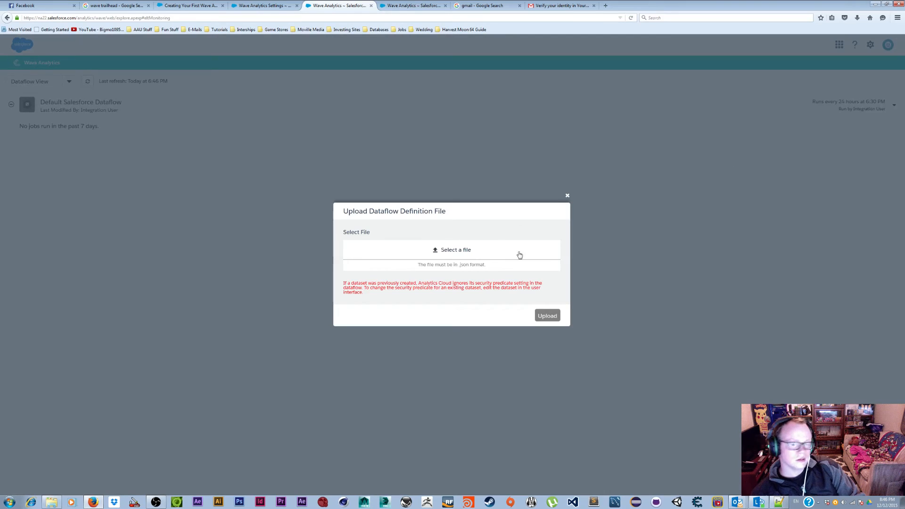
{"action": "left_click", "coordinate": [444, 254]}
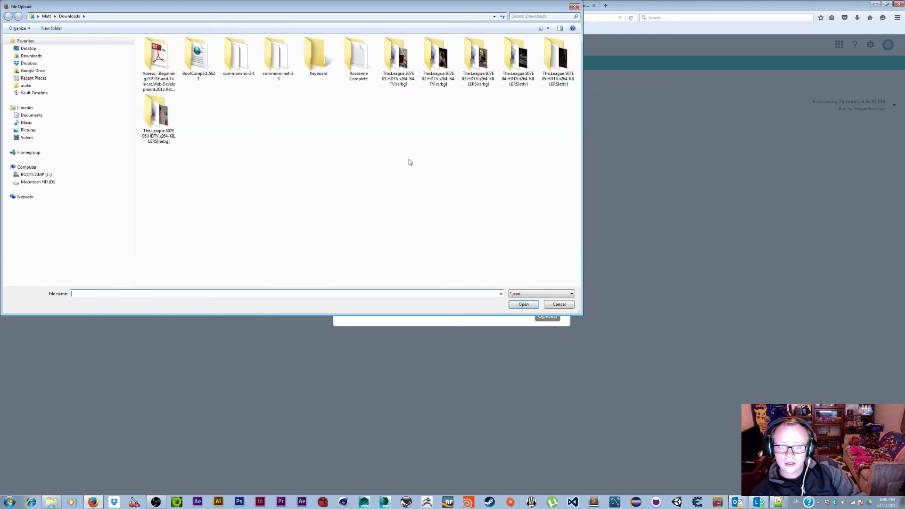
{"action": "left_click", "coordinate": [515, 293]}
{"action": "left_click", "coordinate": [512, 301]}
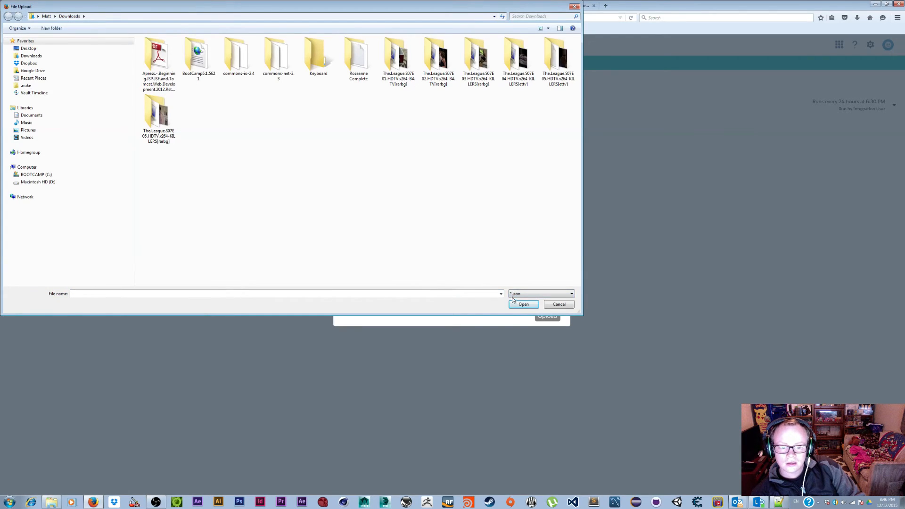
{"action": "left_click", "coordinate": [517, 293]}
{"action": "left_click", "coordinate": [519, 307]}
{"action": "double_click", "coordinate": [236, 111]}
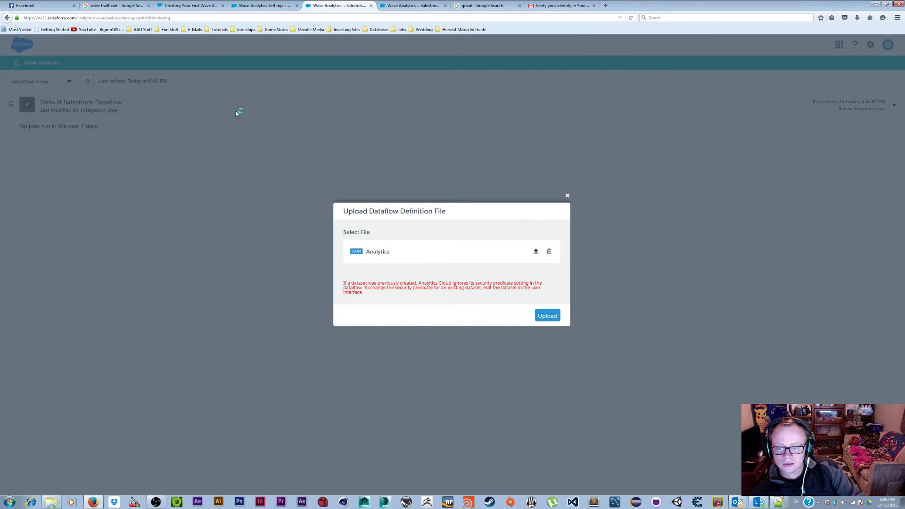
{"action": "left_click", "coordinate": [552, 317]}
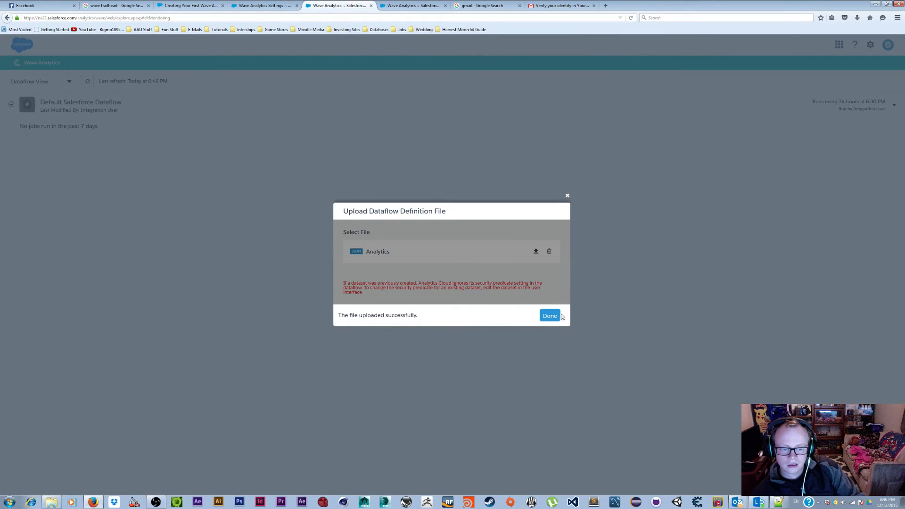
{"action": "left_click", "coordinate": [559, 315]}
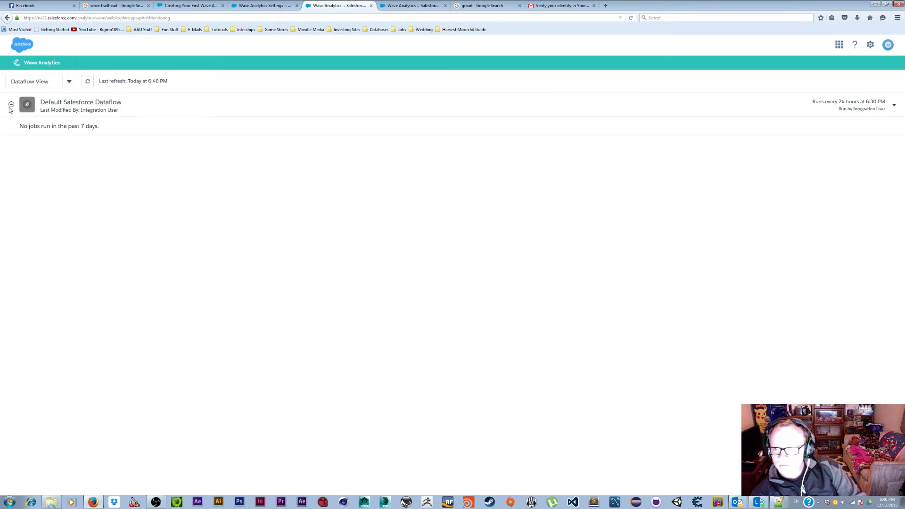
Refresh the job list and start the Default Salesforce Dataflow.
{"action": "left_click", "coordinate": [88, 82]}
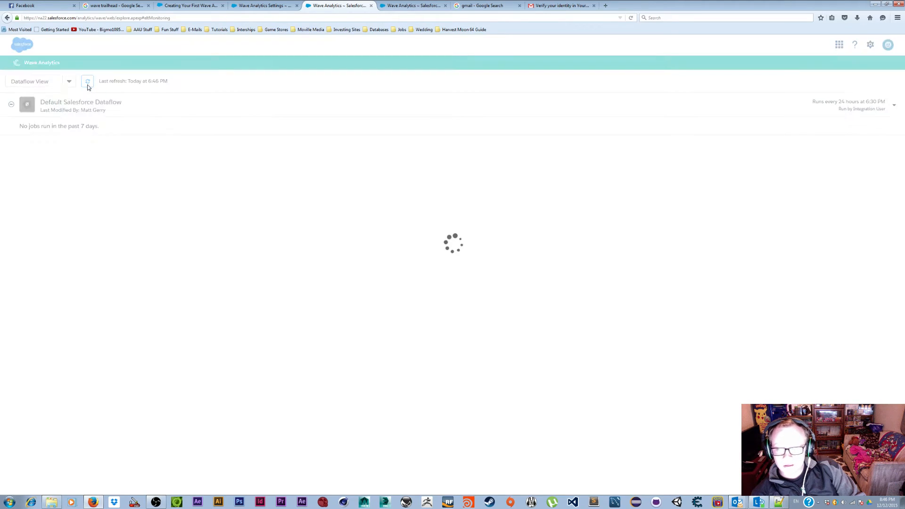
{"action": "left_click", "coordinate": [894, 105]}
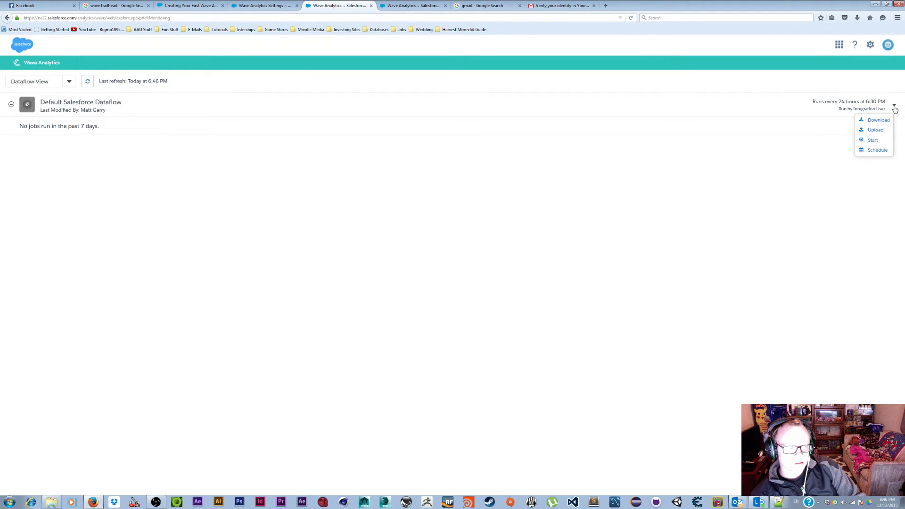
{"action": "left_click", "coordinate": [870, 143]}
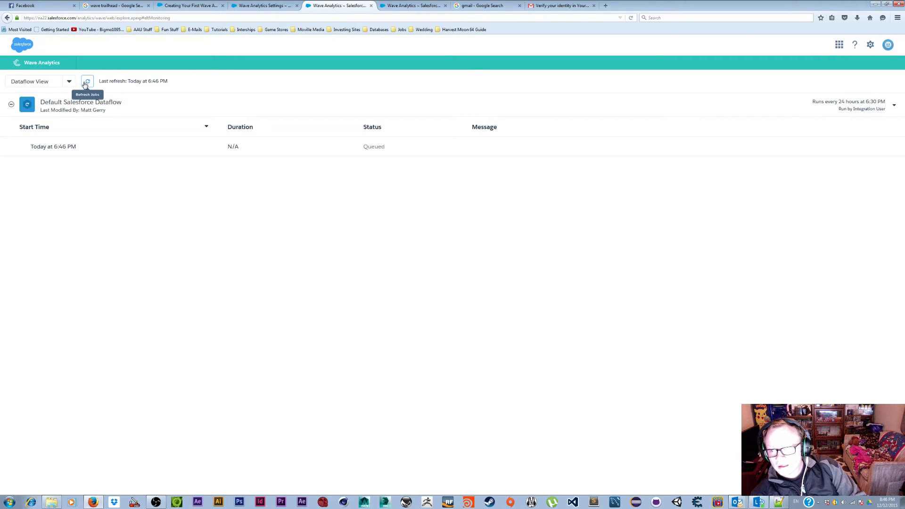
Refresh the dataflow's jobs and examine the status and processed rows of each node in the current run.
{"action": "left_click", "coordinate": [88, 83]}
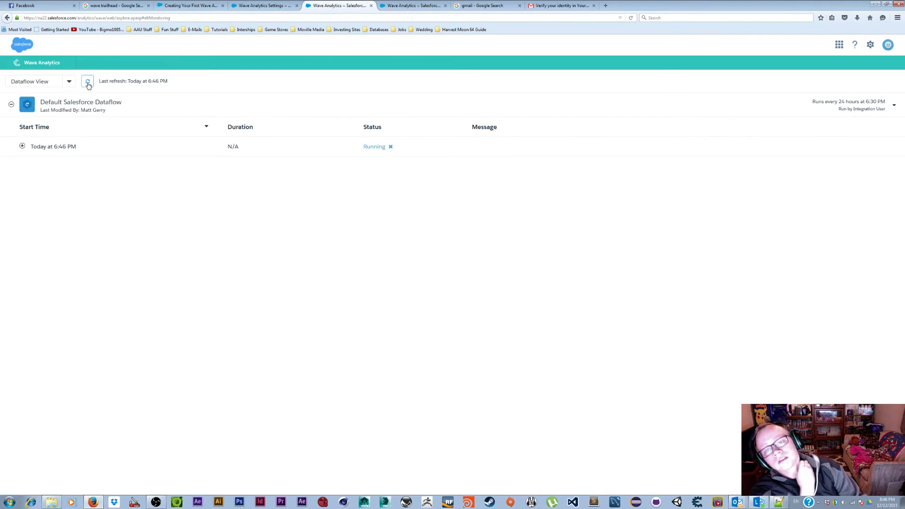
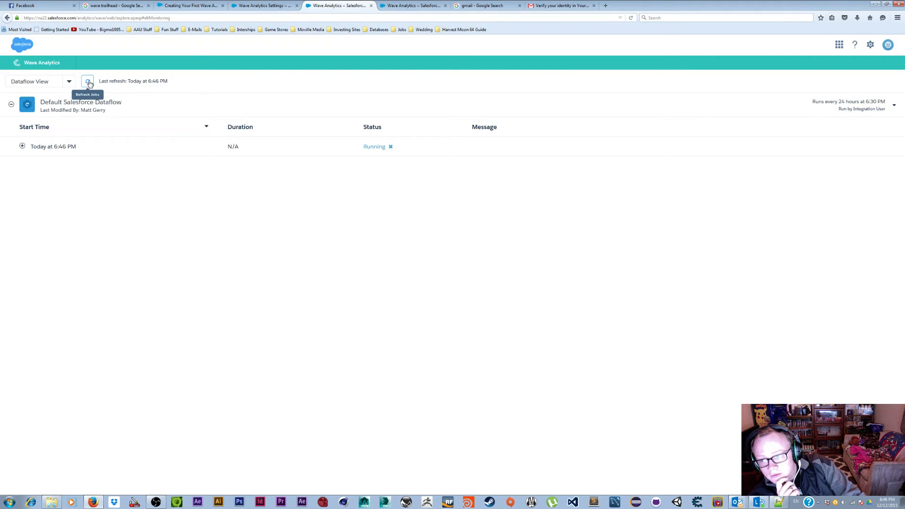
{"action": "left_click", "coordinate": [88, 83]}
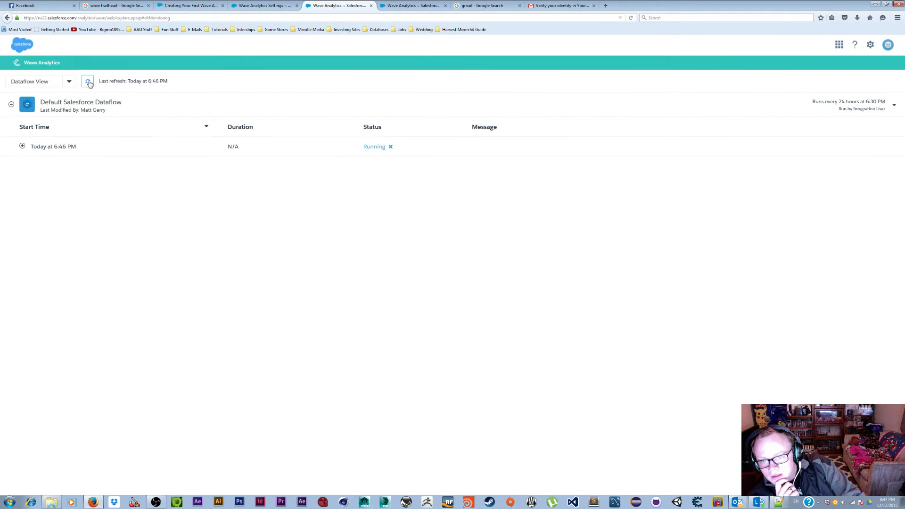
{"action": "left_click", "coordinate": [23, 146]}
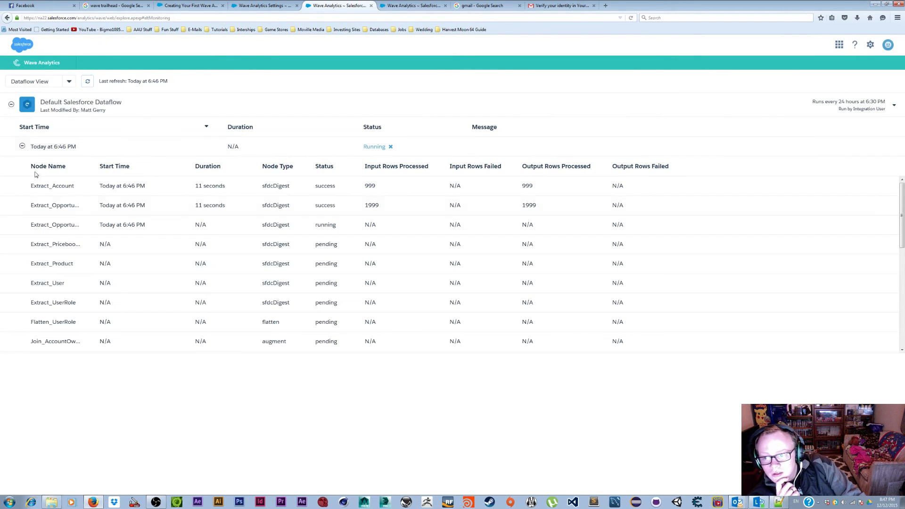
{"action": "left_click_drag", "start_coordinate": [314, 205], "coordinate": [343, 224]}
{"action": "left_click", "coordinate": [222, 225]}
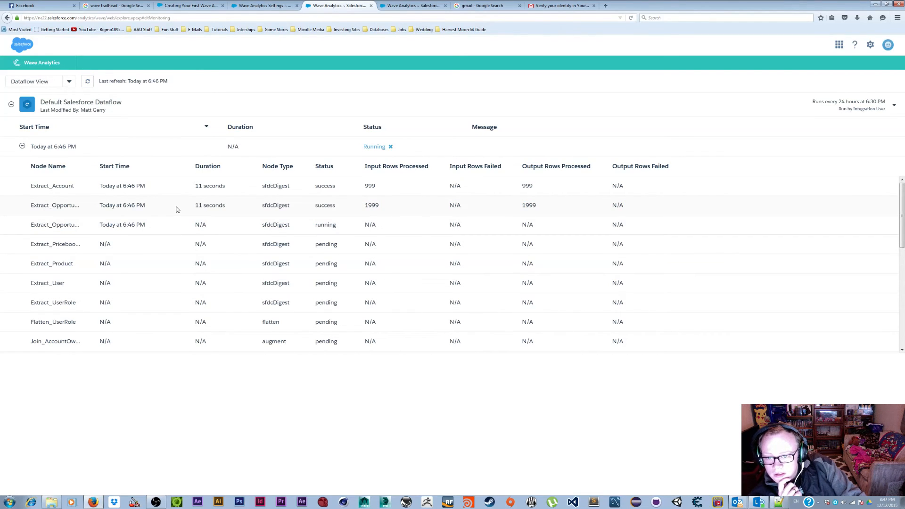
{"action": "double_click", "coordinate": [330, 205]}
{"action": "left_click", "coordinate": [472, 210]}
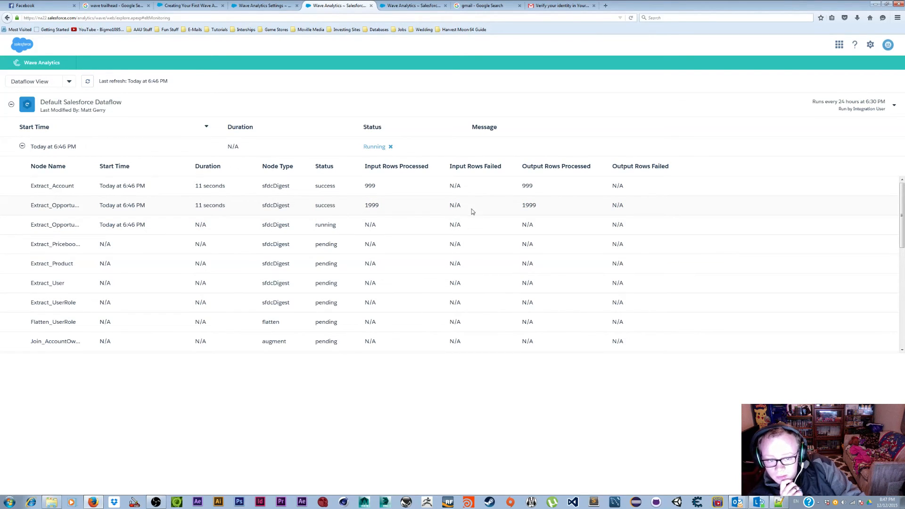
{"action": "left_click_drag", "start_coordinate": [520, 206], "coordinate": [565, 206]}
{"action": "left_click", "coordinate": [576, 206]}
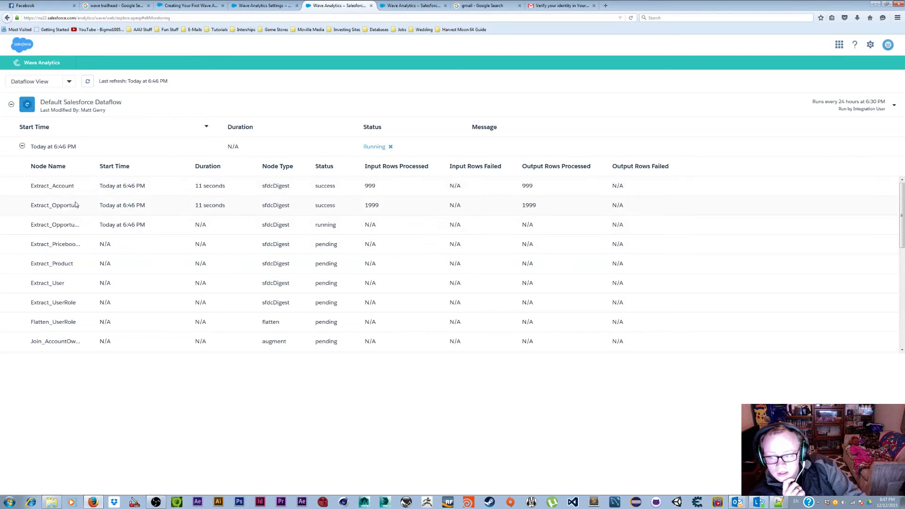
{"action": "left_click", "coordinate": [88, 81]}
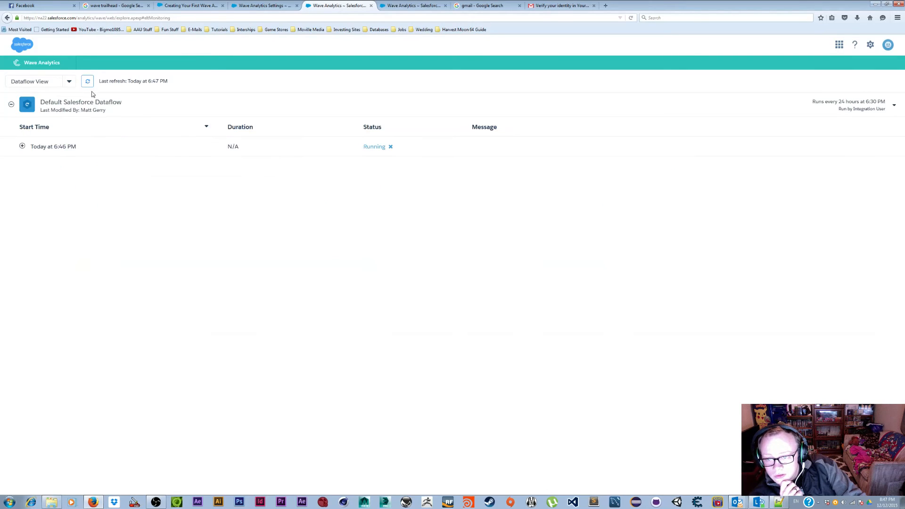
{"action": "left_click", "coordinate": [21, 146]}
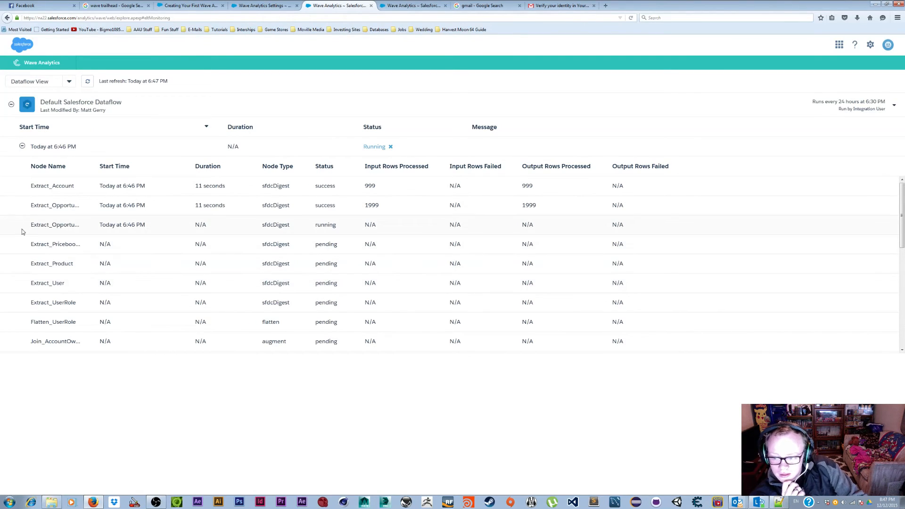
Refresh the Default Salesforce Dataflow's jobs repeatedly and check the status of each extract node in the current run.
{"action": "left_click_drag", "start_coordinate": [31, 225], "coordinate": [138, 224]}
{"action": "left_click", "coordinate": [195, 268]}
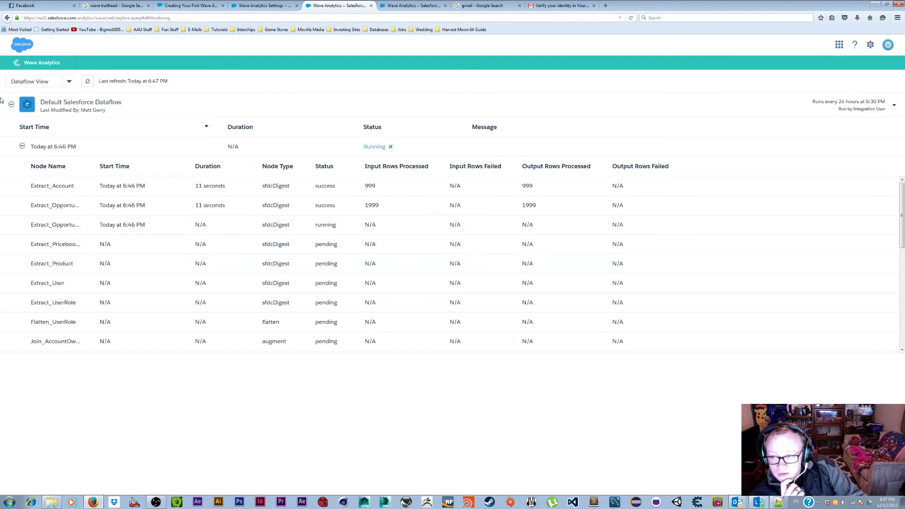
{"action": "left_click", "coordinate": [87, 82]}
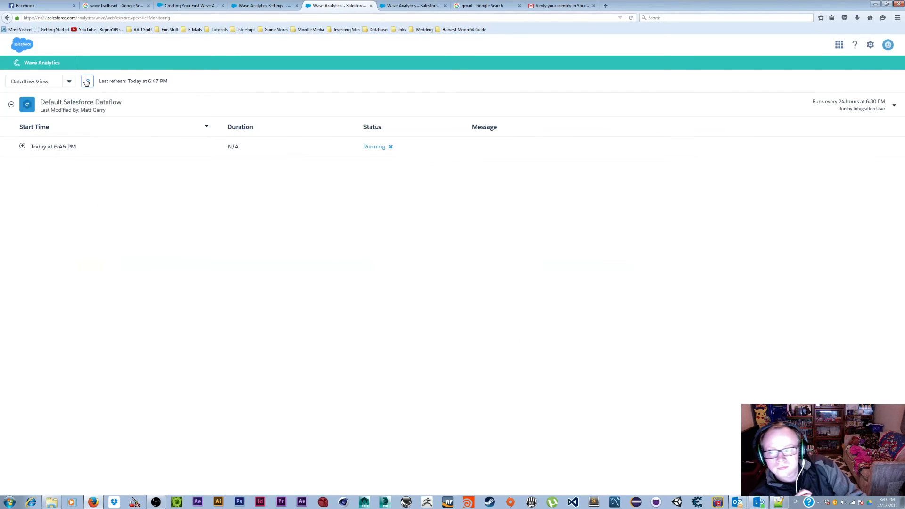
{"action": "left_click", "coordinate": [22, 147]}
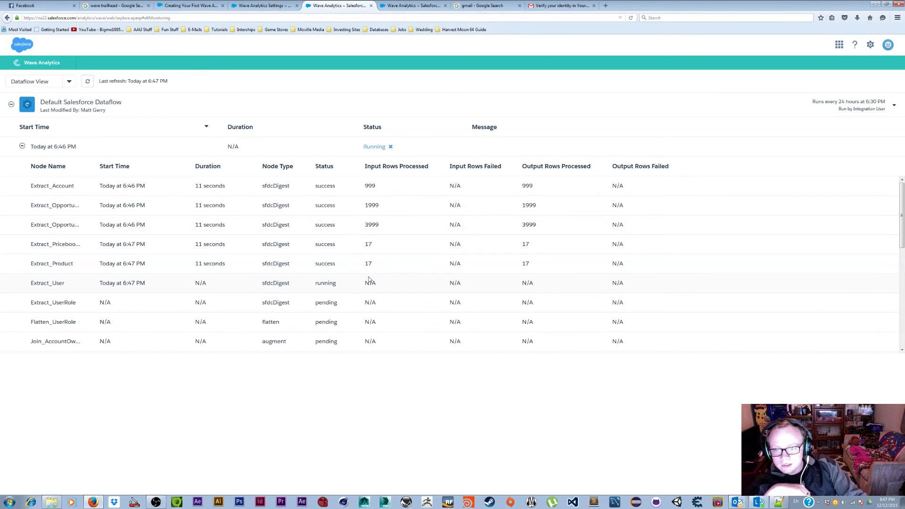
{"action": "left_click", "coordinate": [87, 83]}
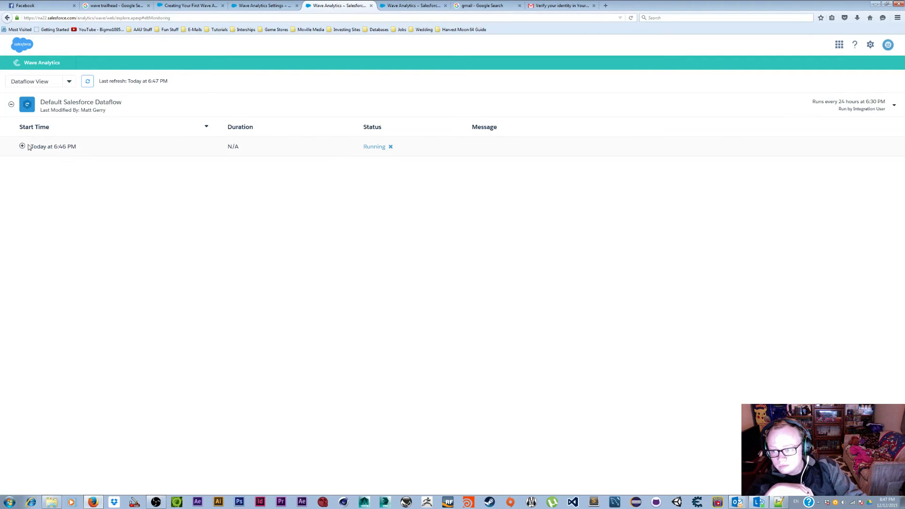
{"action": "left_click", "coordinate": [22, 146]}
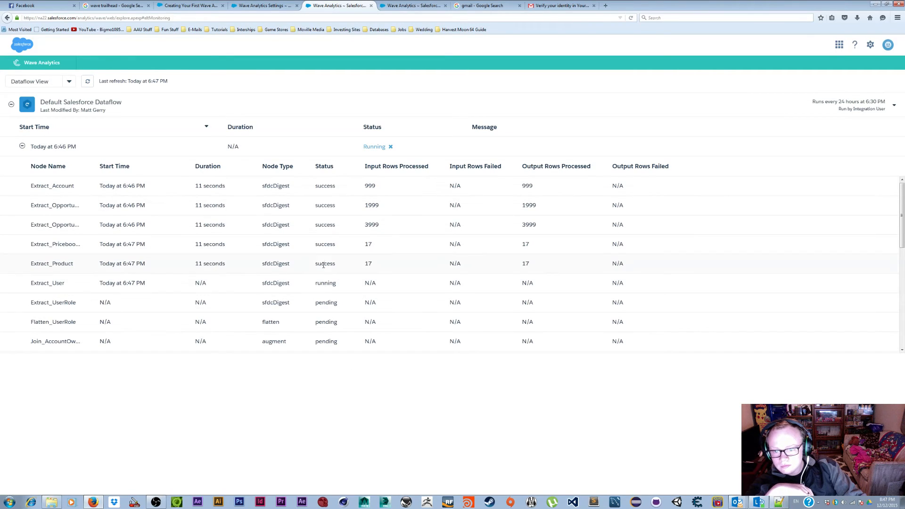
{"action": "double_click", "coordinate": [324, 284]}
{"action": "left_click", "coordinate": [397, 309]}
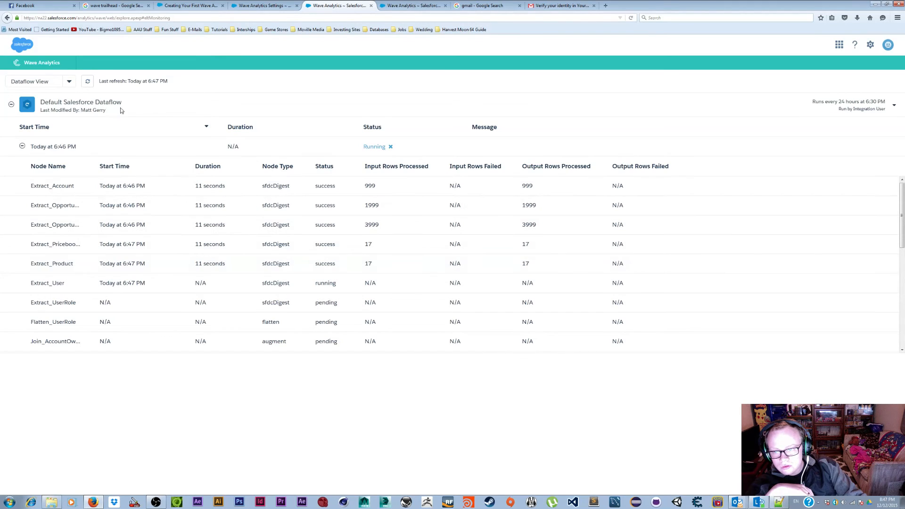
Refresh the jobs again and check the status and input rows of the Extract_UserRole node.
{"action": "left_click", "coordinate": [87, 84]}
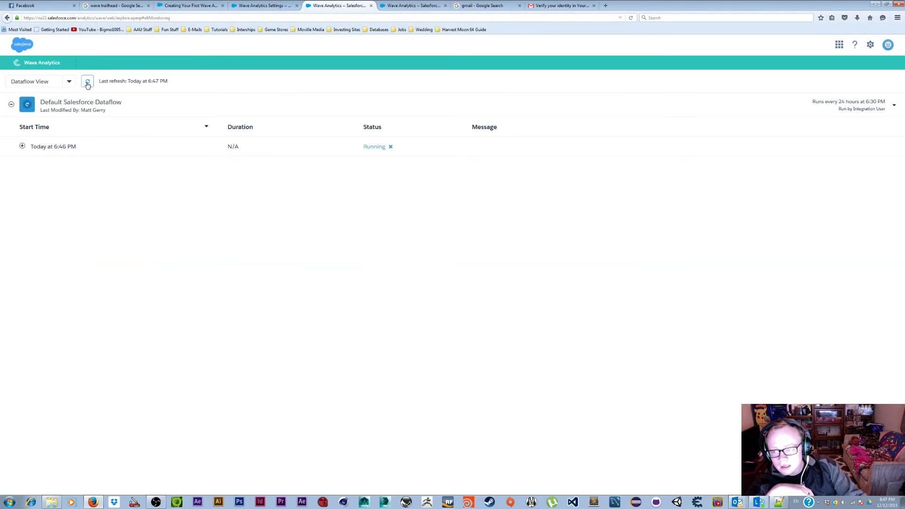
{"action": "left_click", "coordinate": [22, 146]}
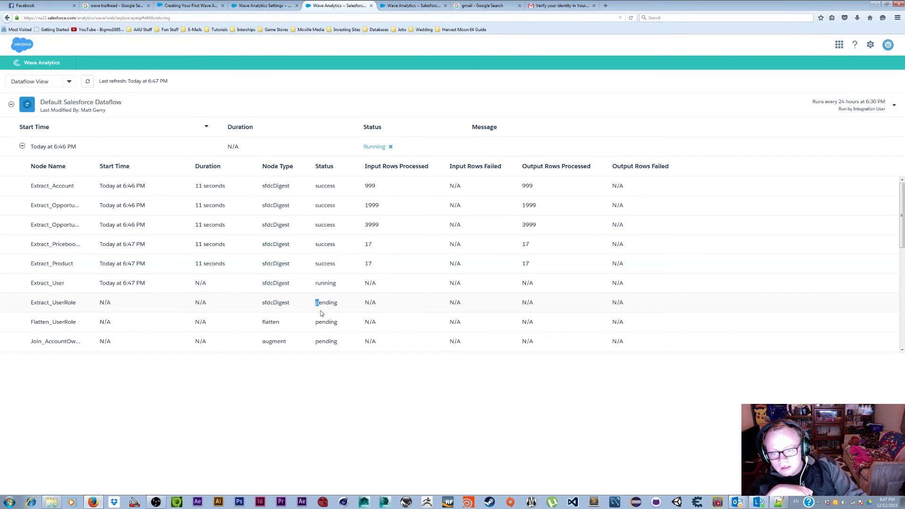
{"action": "left_click_drag", "start_coordinate": [271, 303], "coordinate": [449, 315]}
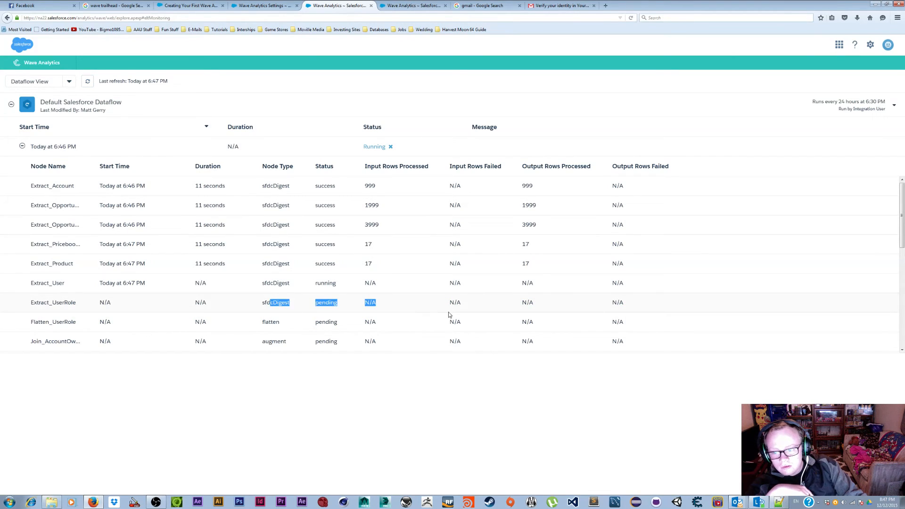
{"action": "left_click", "coordinate": [384, 310]}
{"action": "left_click_drag", "start_coordinate": [322, 307], "coordinate": [414, 310]}
{"action": "left_click", "coordinate": [414, 310]}
{"action": "left_click_drag", "start_coordinate": [309, 304], "coordinate": [417, 311]}
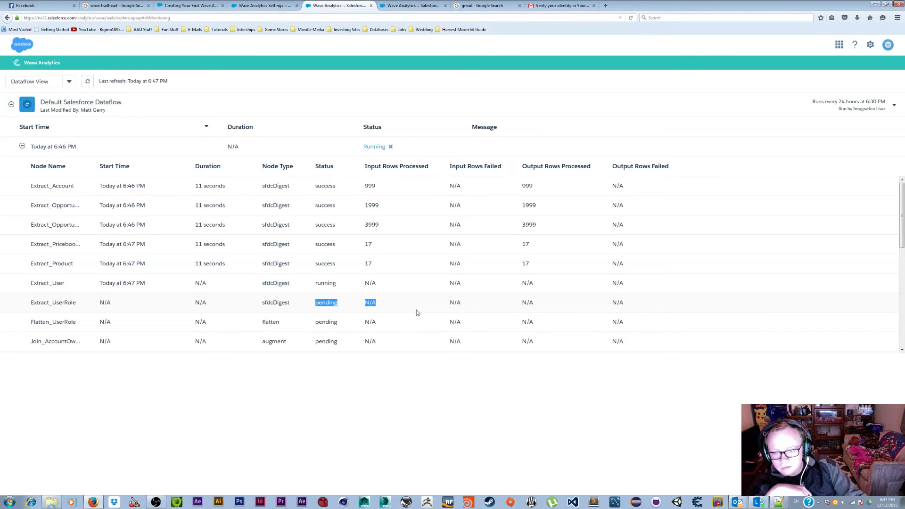
{"action": "left_click", "coordinate": [417, 313]}
{"action": "left_click_drag", "start_coordinate": [314, 305], "coordinate": [411, 306]}
{"action": "left_click", "coordinate": [422, 308]}
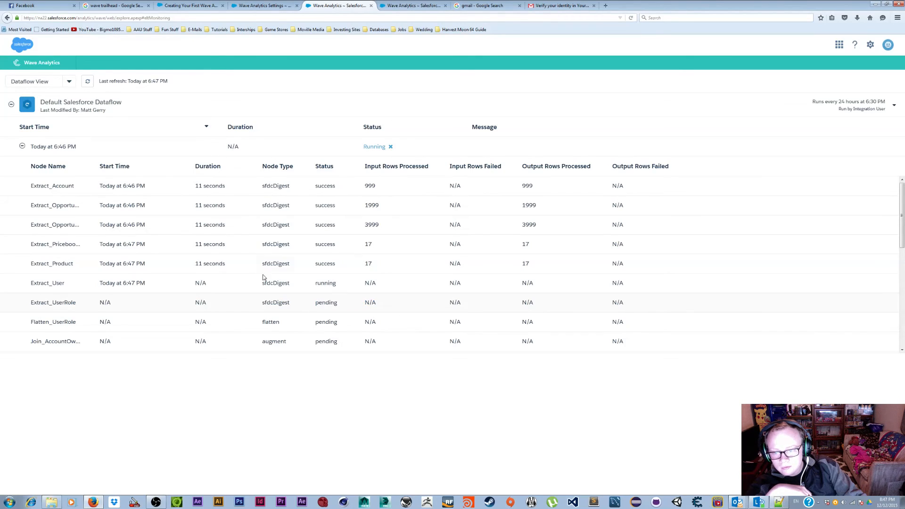
Refresh the current run and examine the node list from the extract nodes through the final register nodes.
{"action": "left_click", "coordinate": [89, 86]}
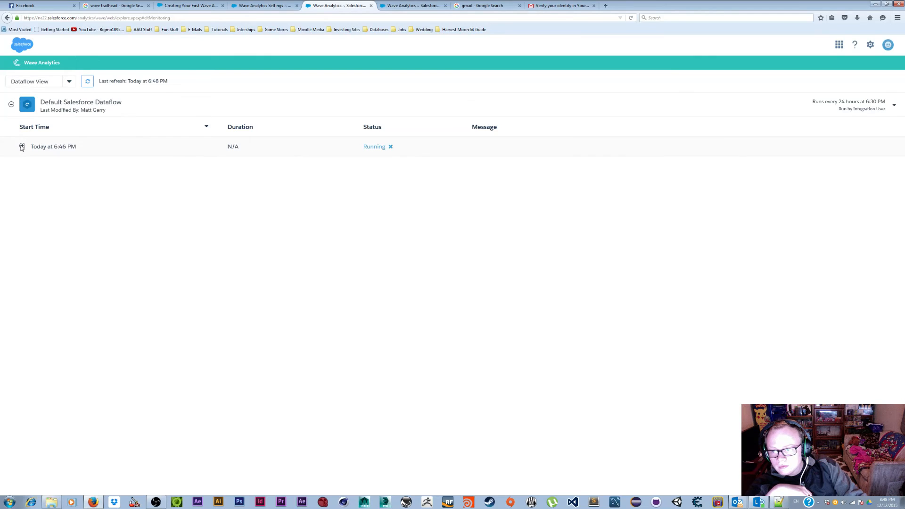
{"action": "left_click", "coordinate": [21, 147]}
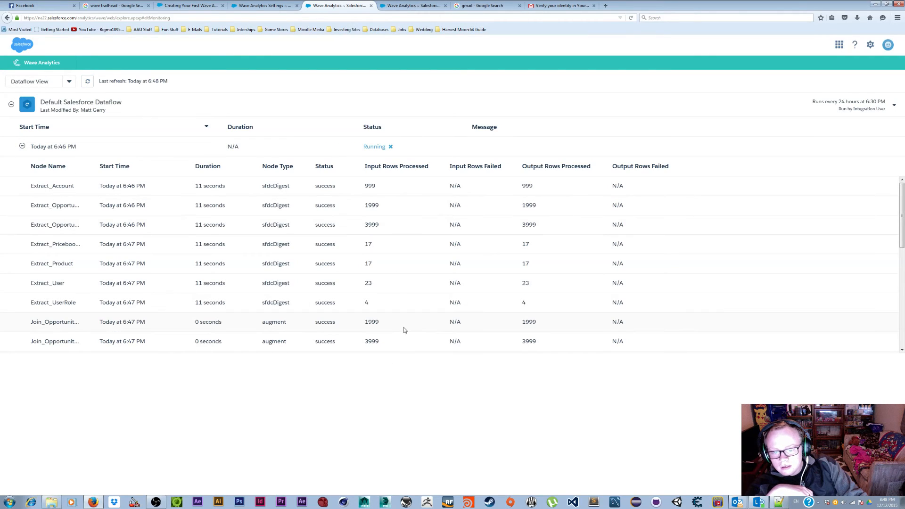
{"action": "left_click", "coordinate": [88, 82]}
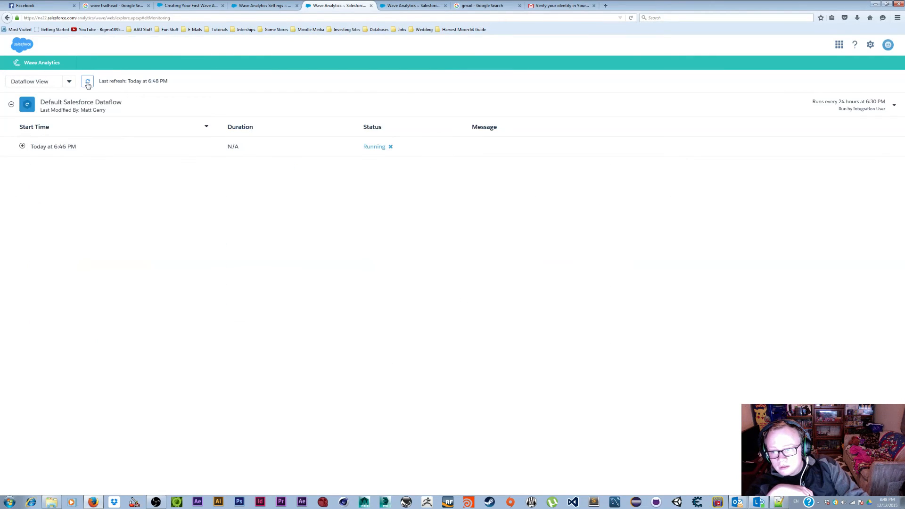
{"action": "left_click", "coordinate": [22, 147]}
{"action": "scroll", "coordinate": [339, 343], "scroll_direction": "down", "scroll_amount": 5}
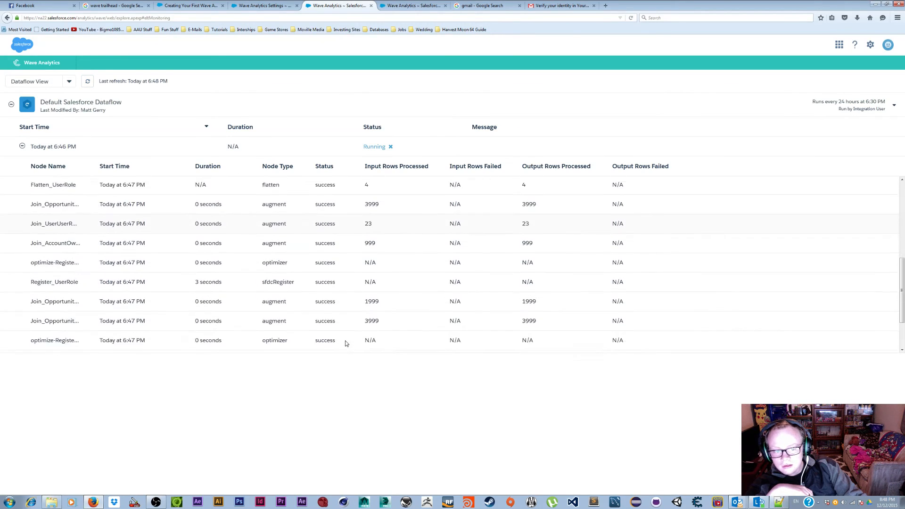
{"action": "scroll", "coordinate": [346, 343], "scroll_direction": "down", "scroll_amount": 3}
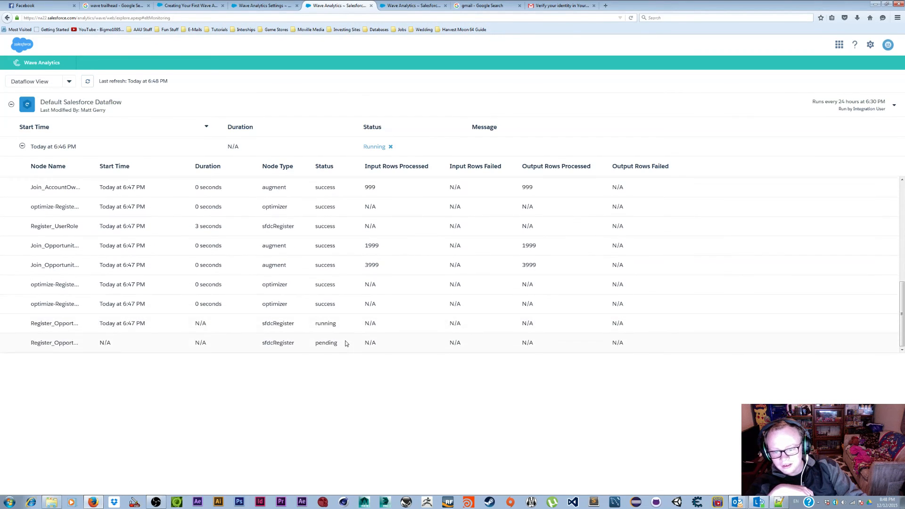
Keep refreshing the dataflow and check the overall status of its current run.
{"action": "left_click", "coordinate": [88, 82]}
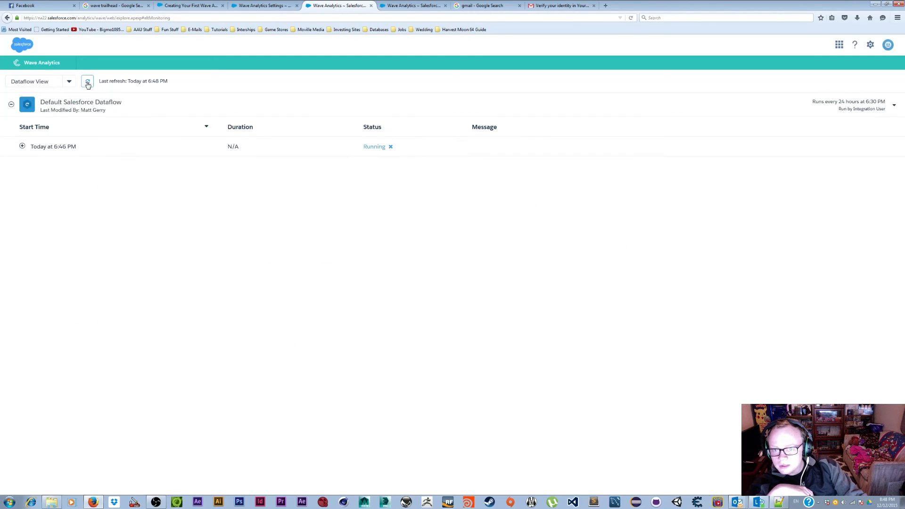
{"action": "left_click", "coordinate": [22, 147]}
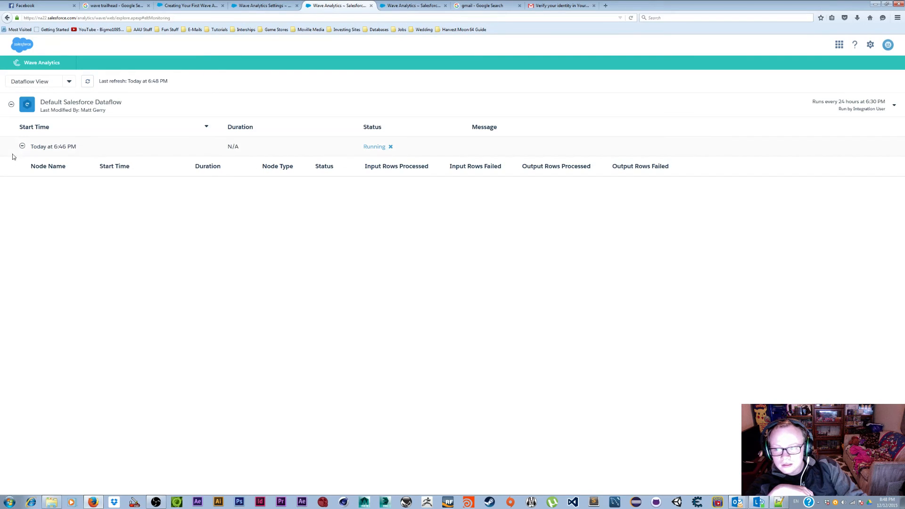
{"action": "left_click", "coordinate": [85, 83]}
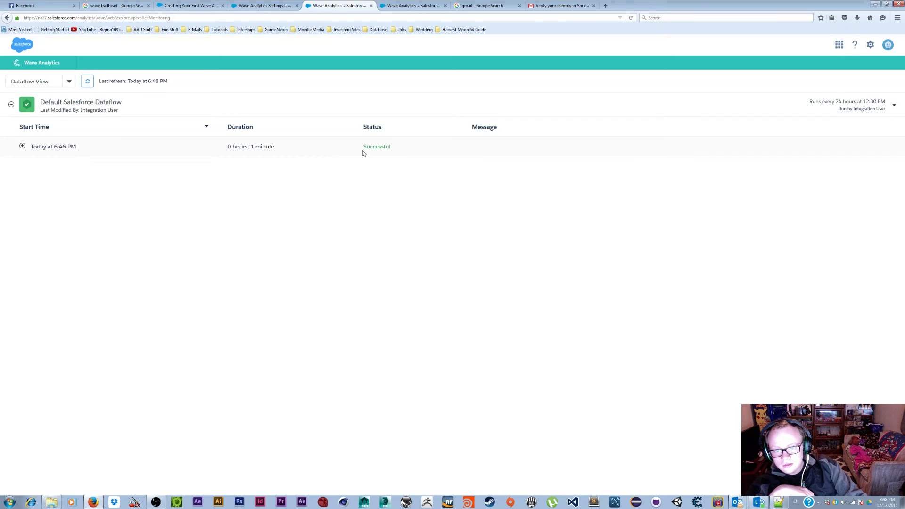
{"action": "left_click_drag", "start_coordinate": [363, 151], "coordinate": [430, 148]}
{"action": "left_click", "coordinate": [429, 149]}
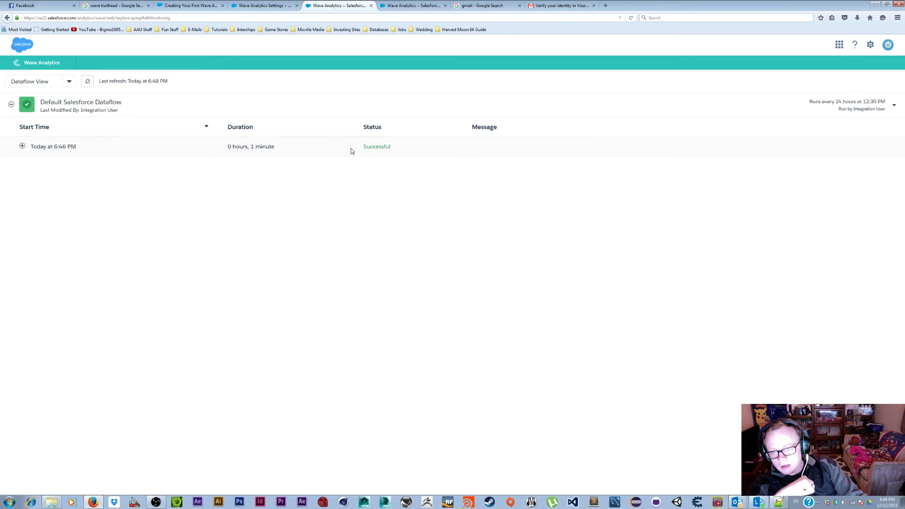
Return to the Wave Analytics home, check My Private App for datasets, and open Shared App.
{"action": "left_click", "coordinate": [49, 69]}
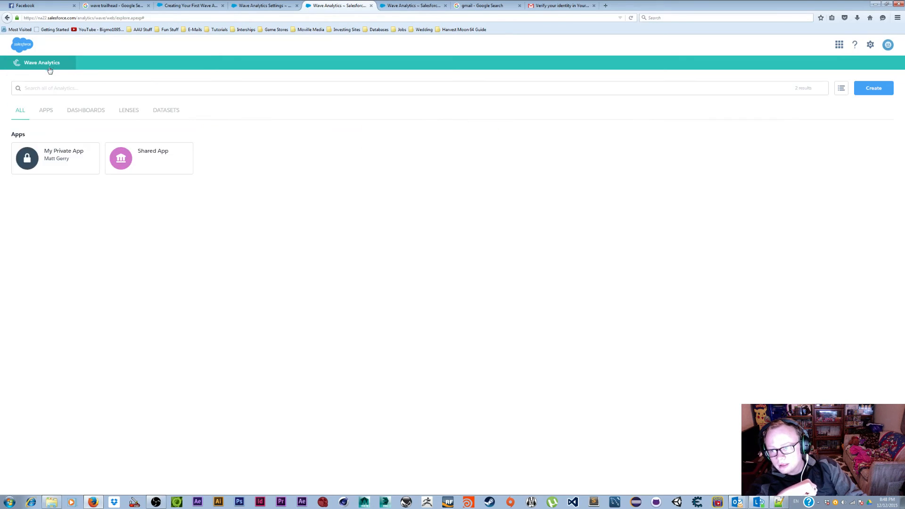
{"action": "left_click", "coordinate": [41, 168]}
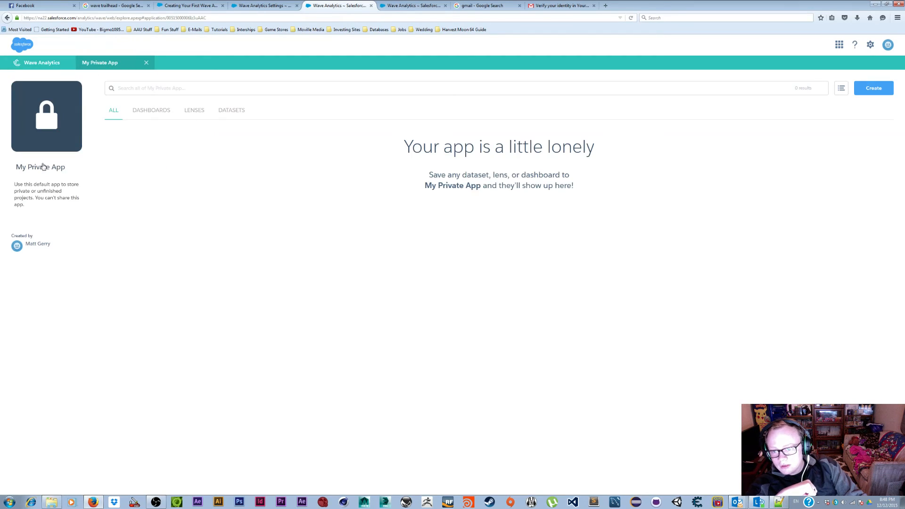
{"action": "left_click", "coordinate": [36, 69]}
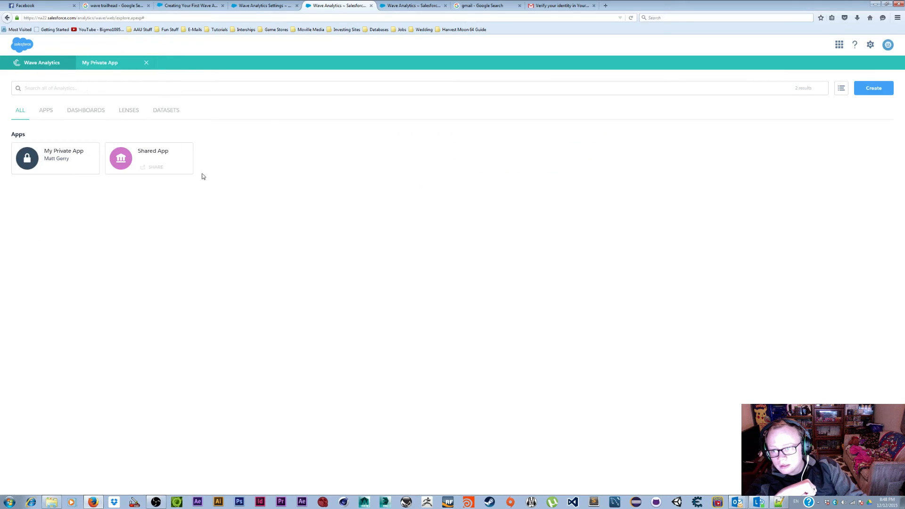
{"action": "left_click", "coordinate": [146, 161]}
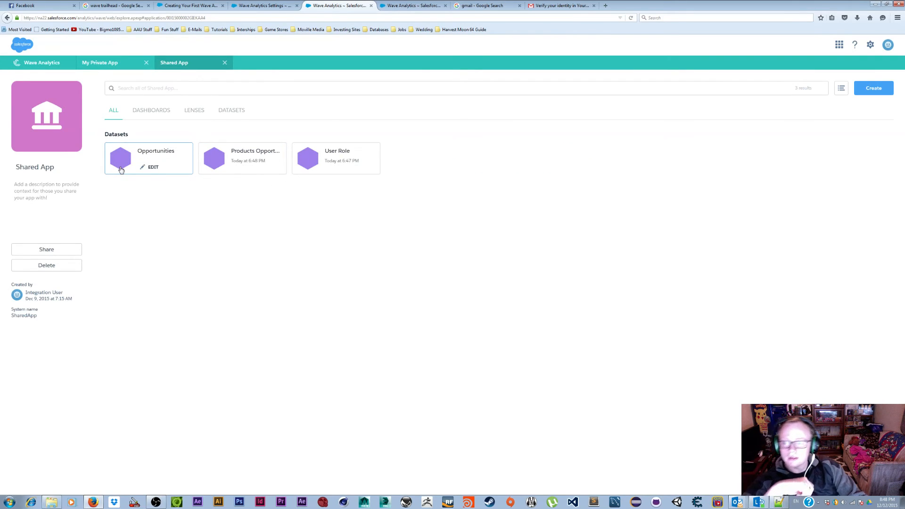
View the Opportunities dataset's edit page, and close both it and My Private App.
{"action": "left_click", "coordinate": [152, 168]}
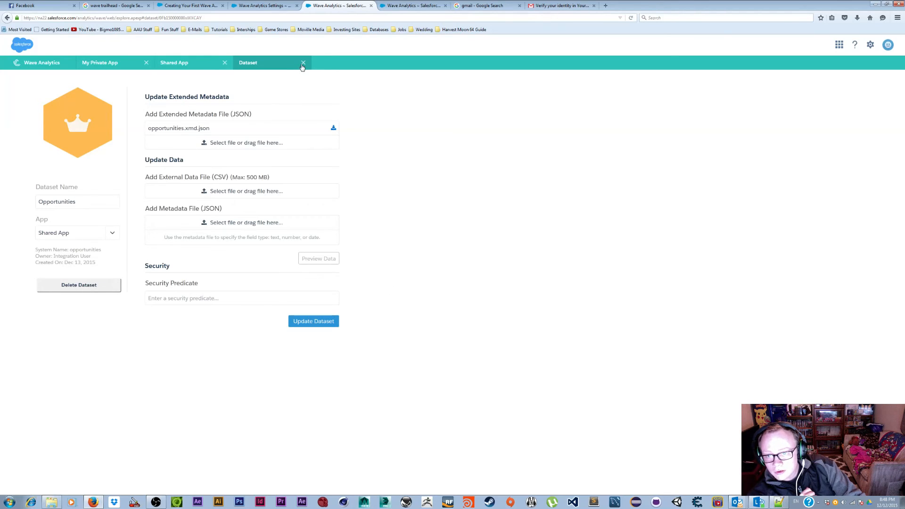
{"action": "left_click", "coordinate": [303, 67]}
{"action": "left_click", "coordinate": [156, 67]}
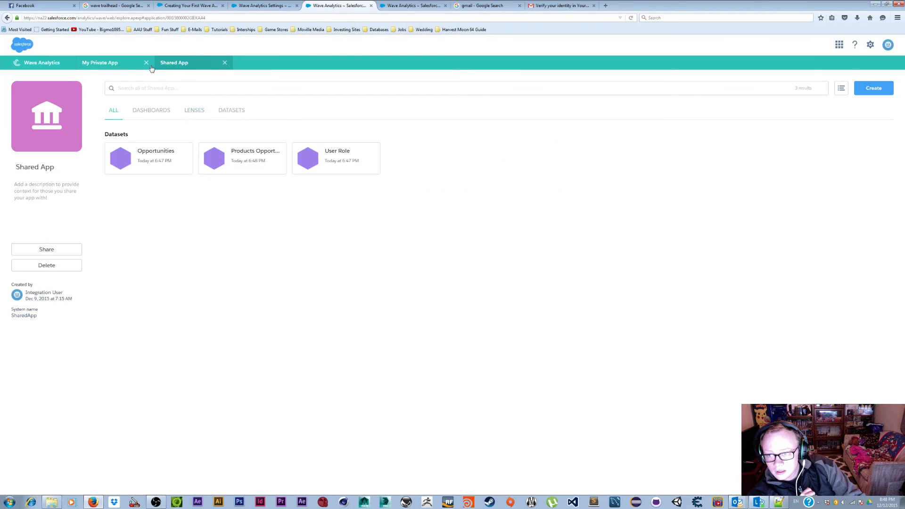
{"action": "left_click", "coordinate": [147, 63]}
Open the Opportunities dataset in a new lens and group the row count by Account.Name.
{"action": "left_click", "coordinate": [137, 157]}
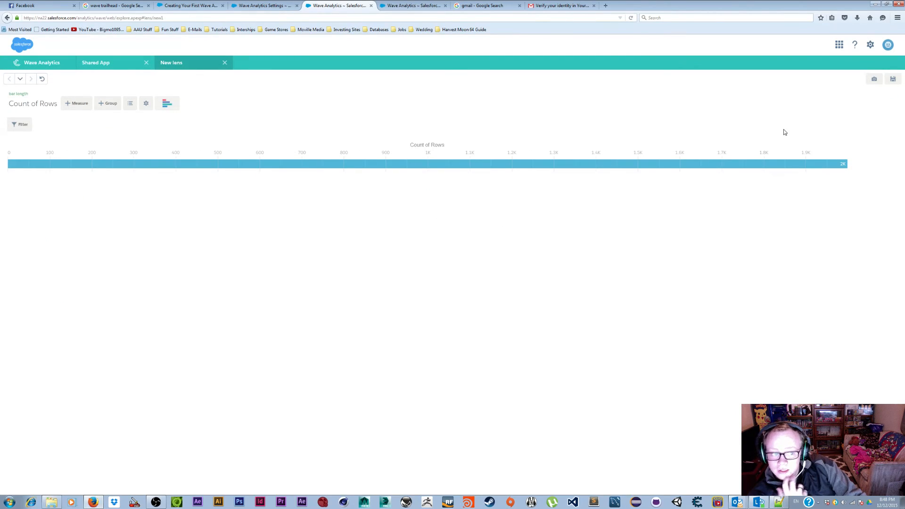
{"action": "left_click", "coordinate": [113, 106]}
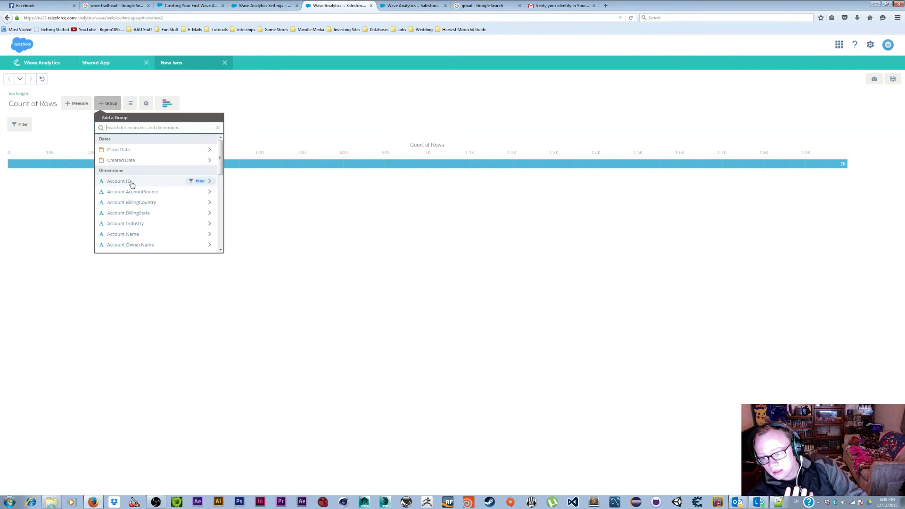
{"action": "left_click", "coordinate": [147, 233]}
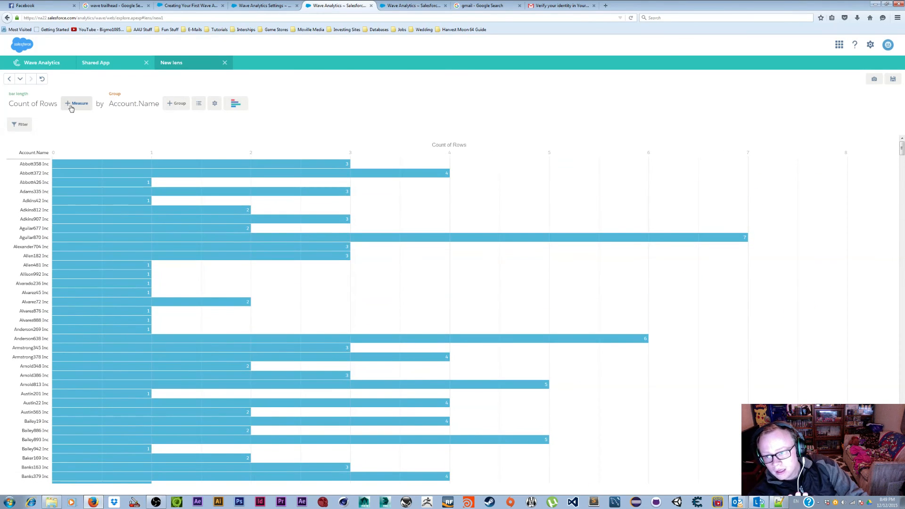
Add the average of Amount as a second measure in the lens and review its bars by account.
{"action": "left_click", "coordinate": [76, 103]}
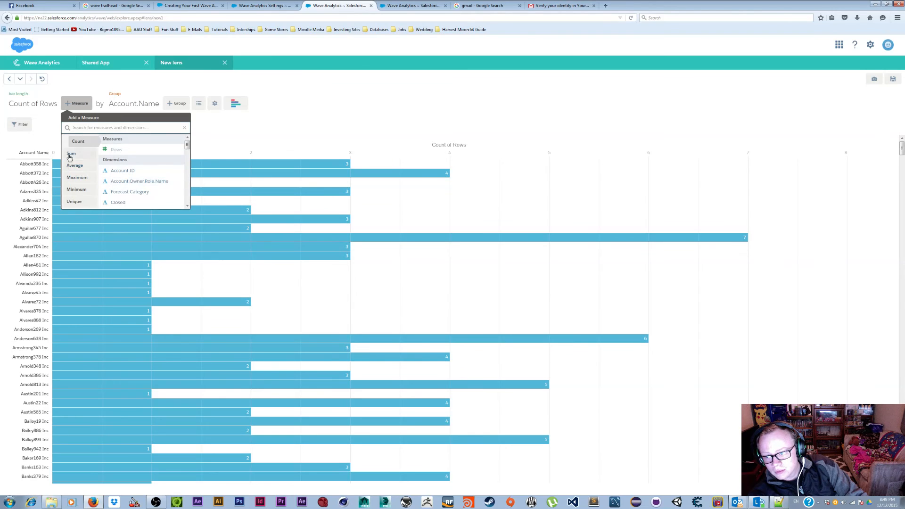
{"action": "left_click", "coordinate": [70, 155]}
{"action": "left_click", "coordinate": [80, 168]}
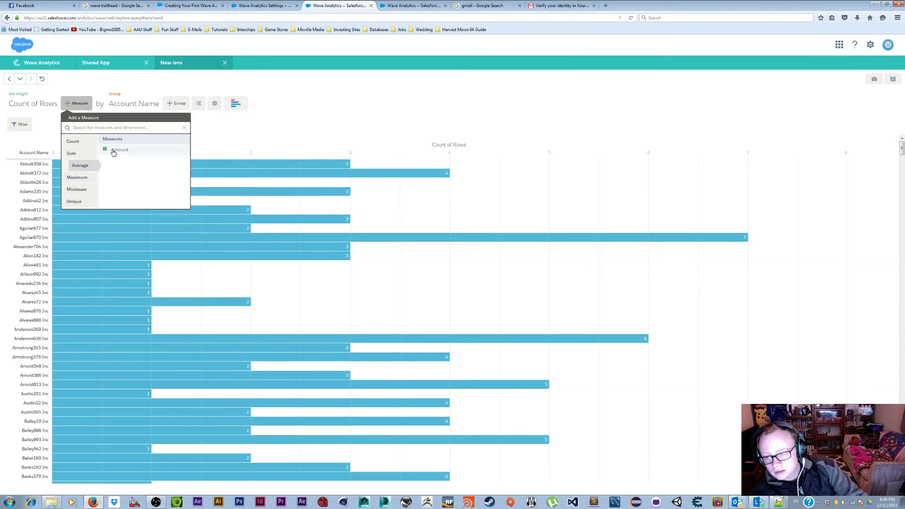
{"action": "left_click", "coordinate": [119, 150]}
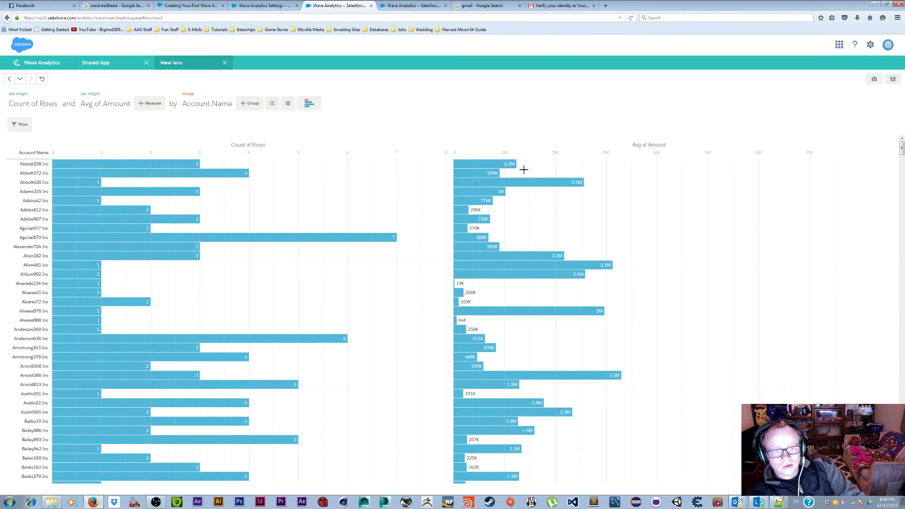
{"action": "mouse_move", "coordinate": [490, 162]}
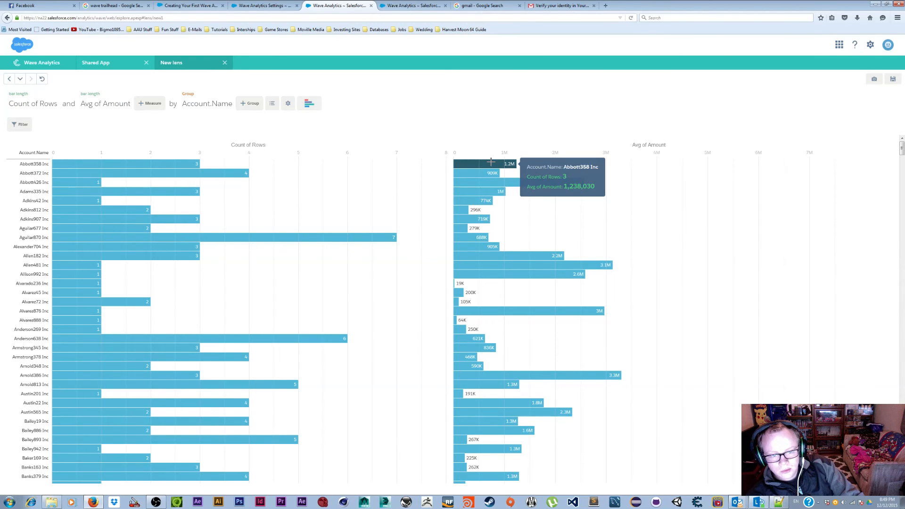
{"action": "scroll", "coordinate": [472, 269], "scroll_direction": "down", "scroll_amount": 3}
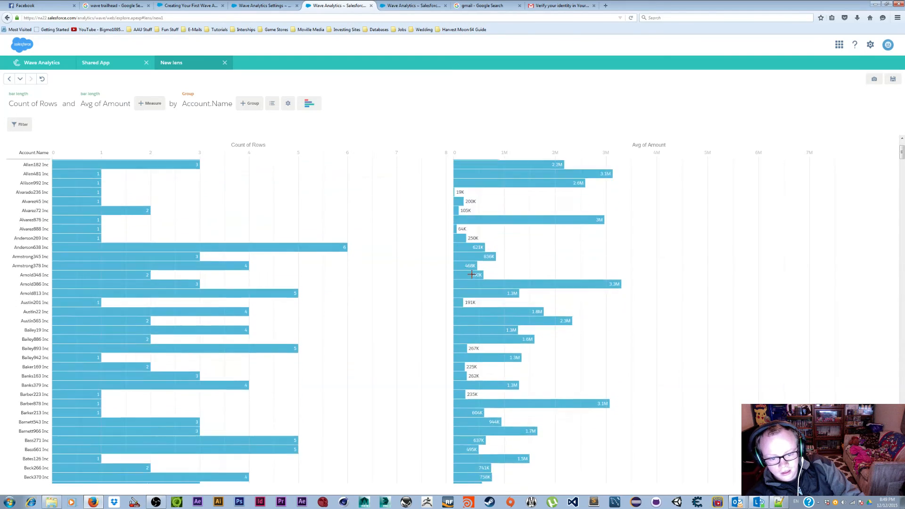
{"action": "scroll", "coordinate": [472, 275], "scroll_direction": "down", "scroll_amount": 15}
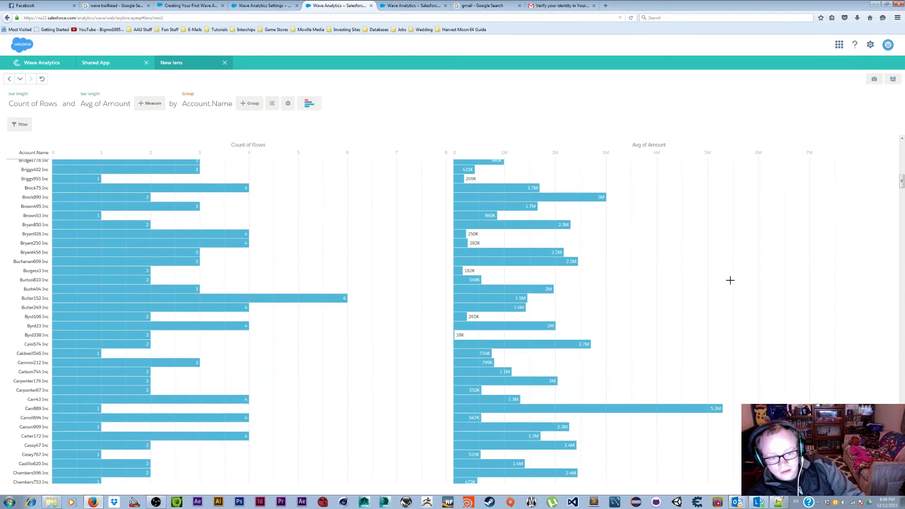
Review the remaining account bars and add Closed as a second grouping in the lens.
{"action": "scroll", "coordinate": [730, 281], "scroll_direction": "down", "scroll_amount": 15}
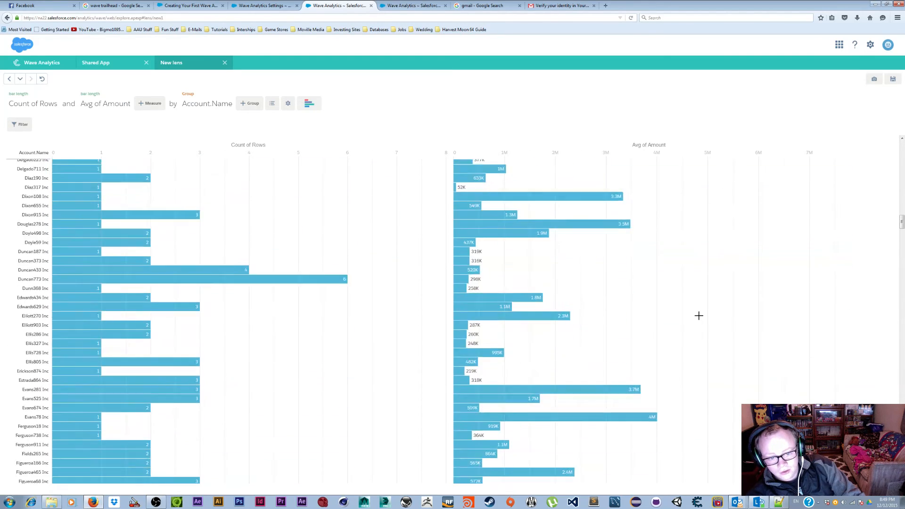
{"action": "scroll", "coordinate": [697, 316], "scroll_direction": "down", "scroll_amount": 10}
{"action": "scroll", "coordinate": [362, 218], "scroll_direction": "up", "scroll_amount": 20}
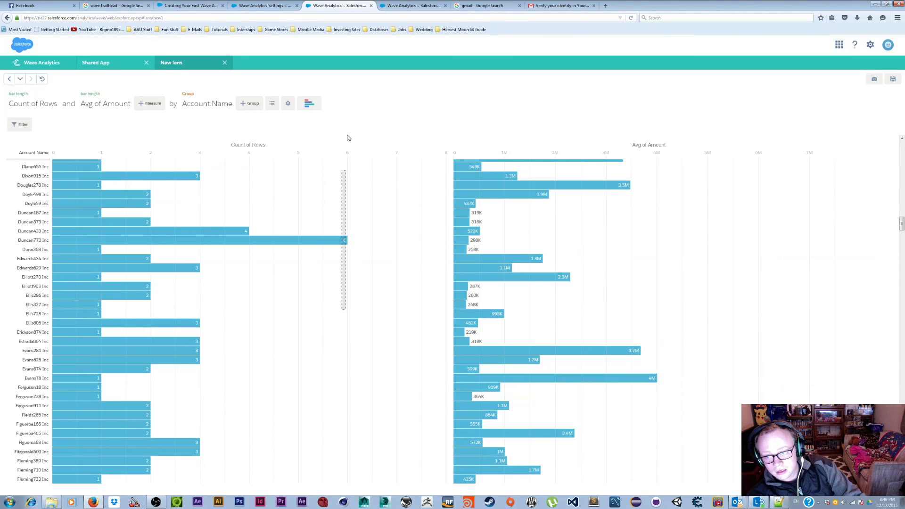
{"action": "scroll", "coordinate": [362, 220], "scroll_direction": "up", "scroll_amount": 10}
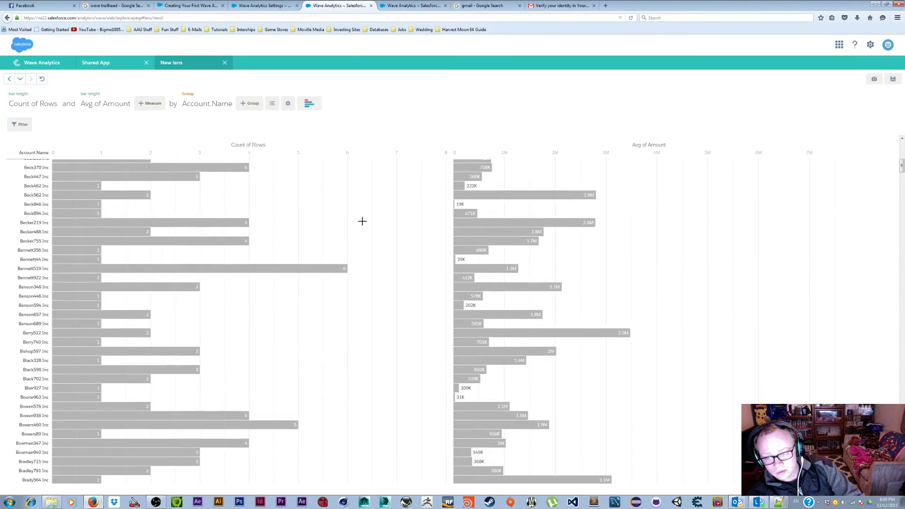
{"action": "left_click", "coordinate": [239, 107]}
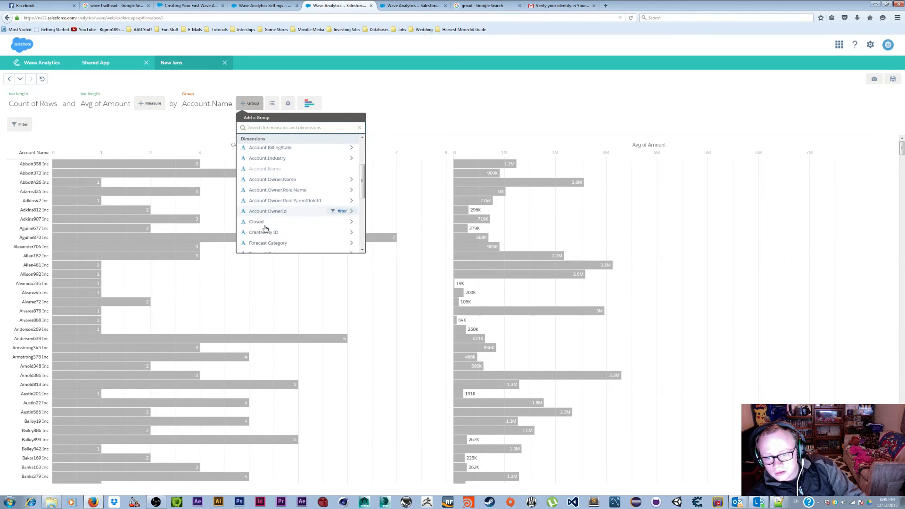
{"action": "scroll", "coordinate": [262, 198], "scroll_direction": "down", "scroll_amount": 3}
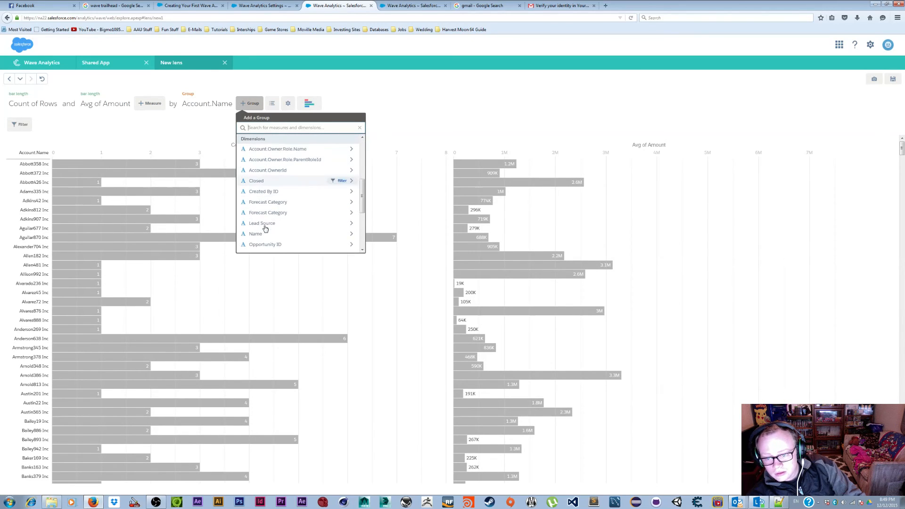
{"action": "left_click", "coordinate": [258, 177]}
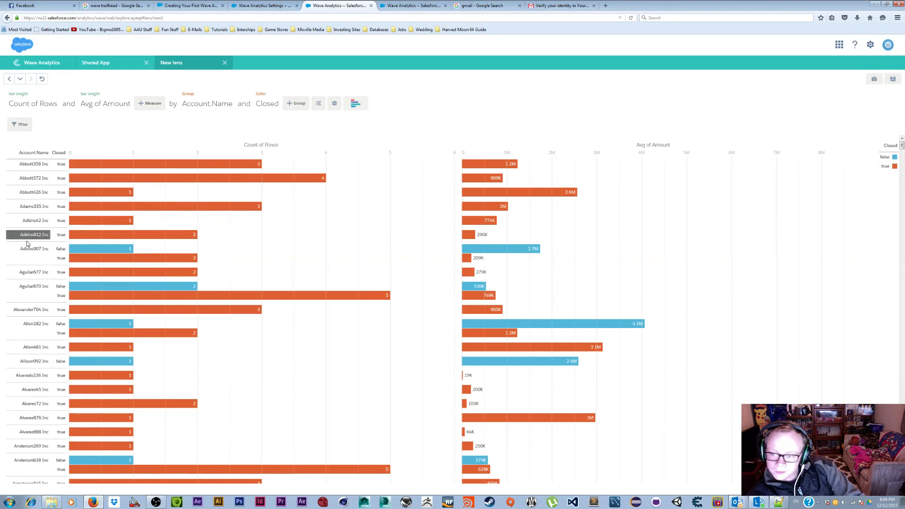
Try the logarithmic scale on the lens chart and switch it back off.
{"action": "left_click", "coordinate": [334, 105]}
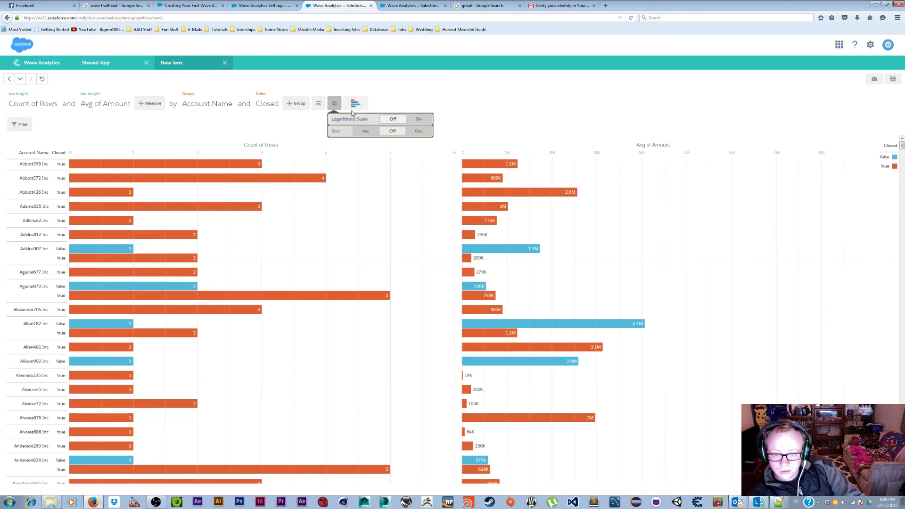
{"action": "left_click", "coordinate": [419, 120]}
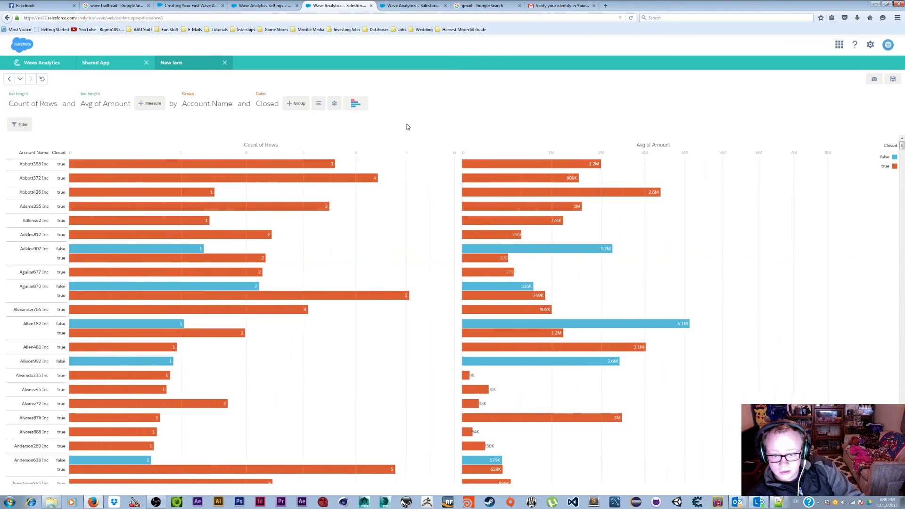
{"action": "left_click", "coordinate": [334, 103]}
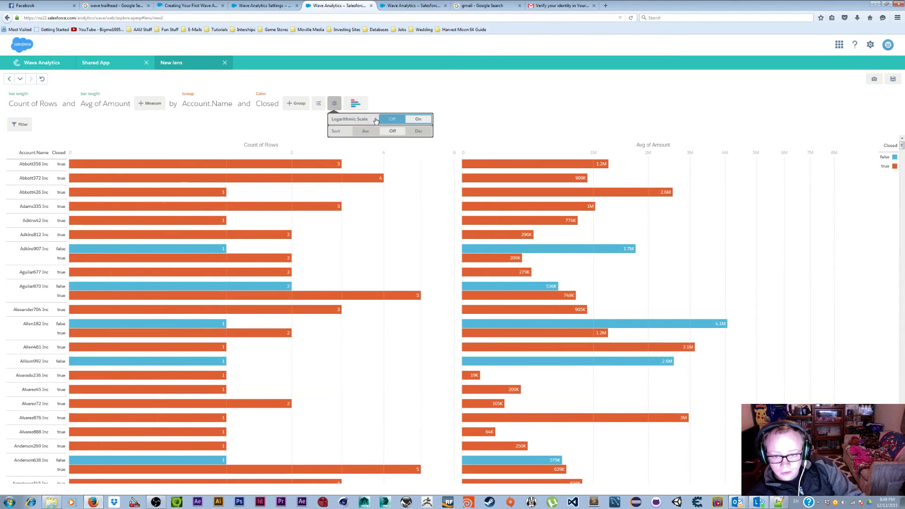
{"action": "left_click", "coordinate": [385, 119]}
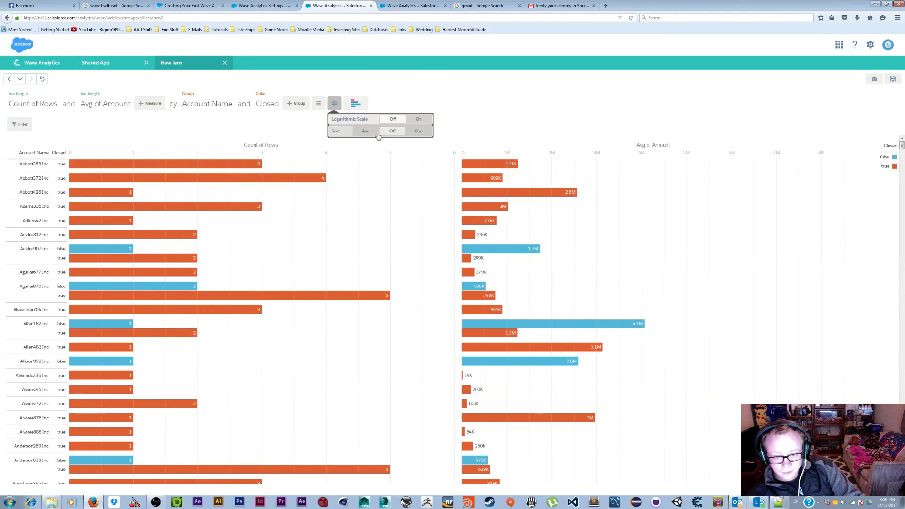
Sort the lens chart in ascending order, and change the sort to descending.
{"action": "left_click", "coordinate": [367, 132]}
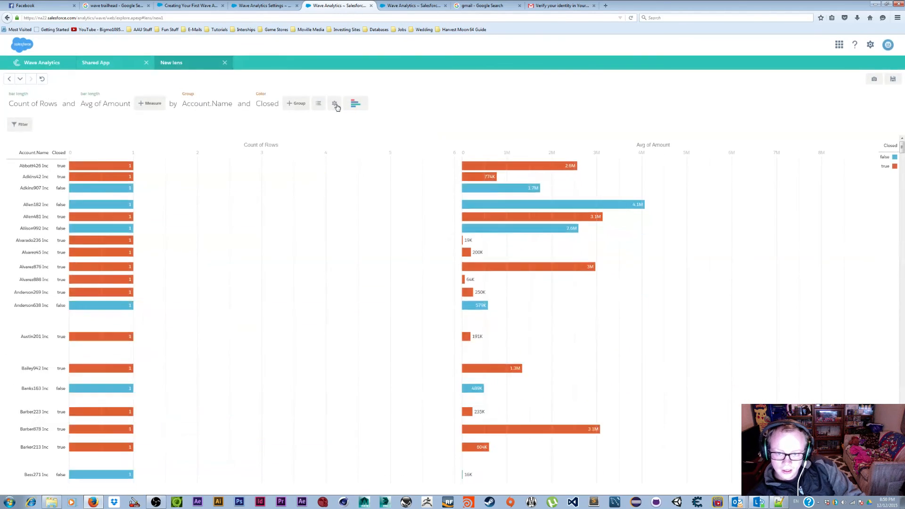
{"action": "left_click", "coordinate": [335, 105]}
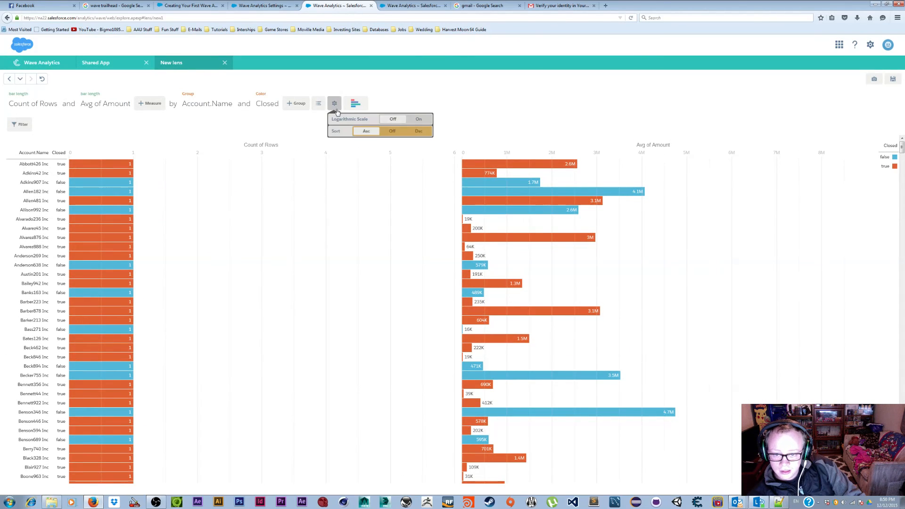
{"action": "left_click", "coordinate": [415, 133]}
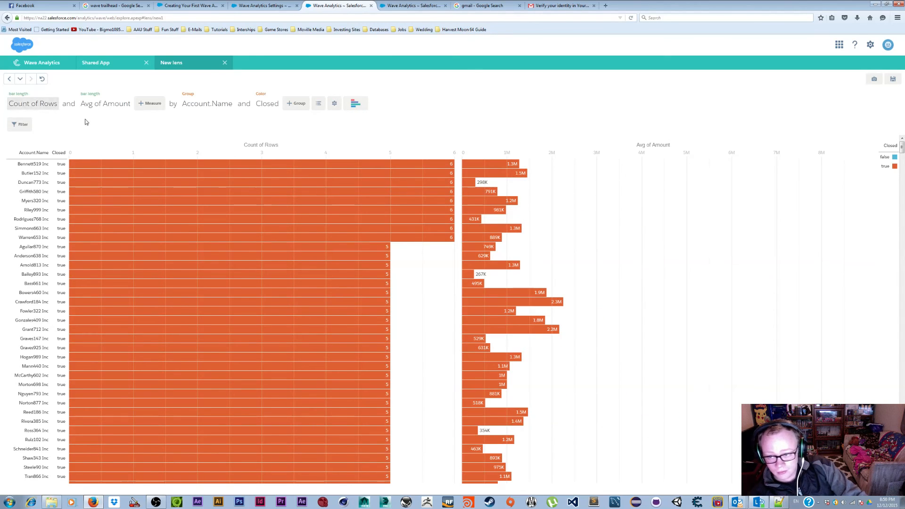
Filter the lens on Account.Name equal to all listed accounts except Abbott358 Inc.
{"action": "left_click", "coordinate": [19, 124]}
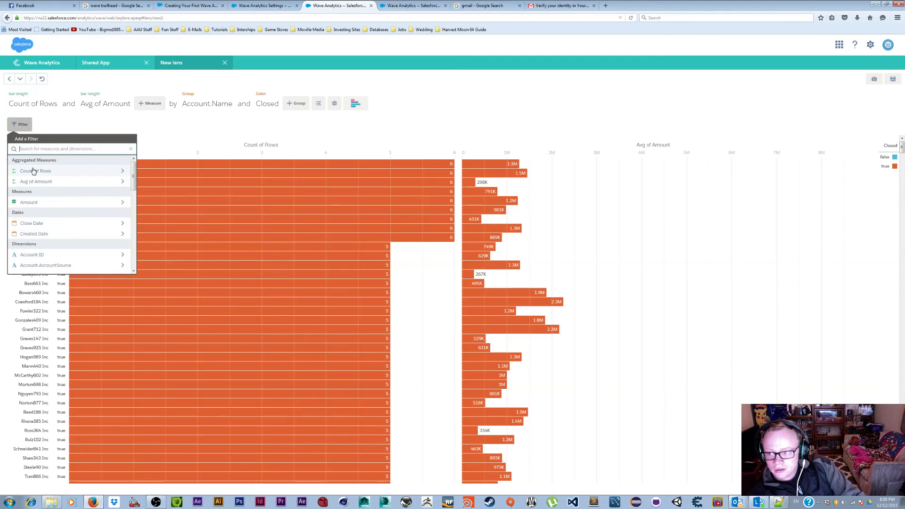
{"action": "scroll", "coordinate": [133, 190], "scroll_direction": "down", "scroll_amount": 2}
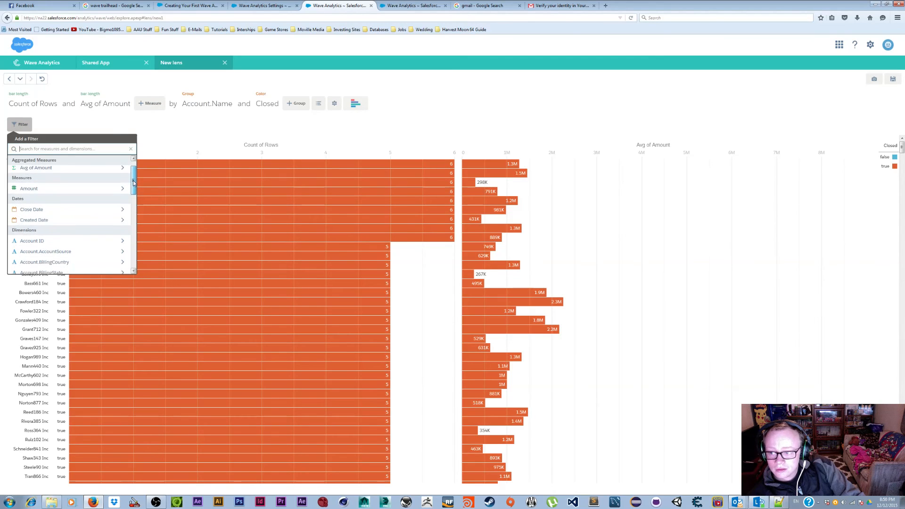
{"action": "left_click_drag", "start_coordinate": [133, 190], "coordinate": [140, 261]}
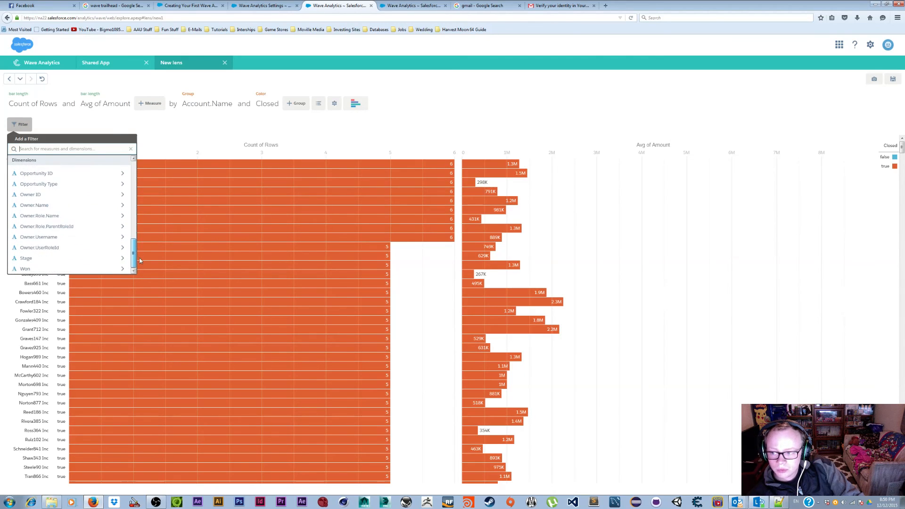
{"action": "scroll", "coordinate": [134, 236], "scroll_direction": "up", "scroll_amount": 5}
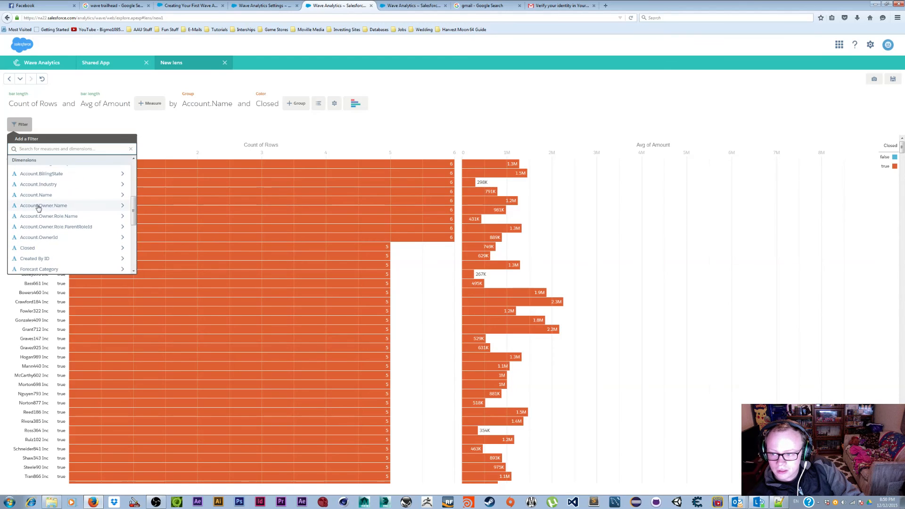
{"action": "left_click", "coordinate": [34, 198]}
{"action": "left_click", "coordinate": [17, 192]}
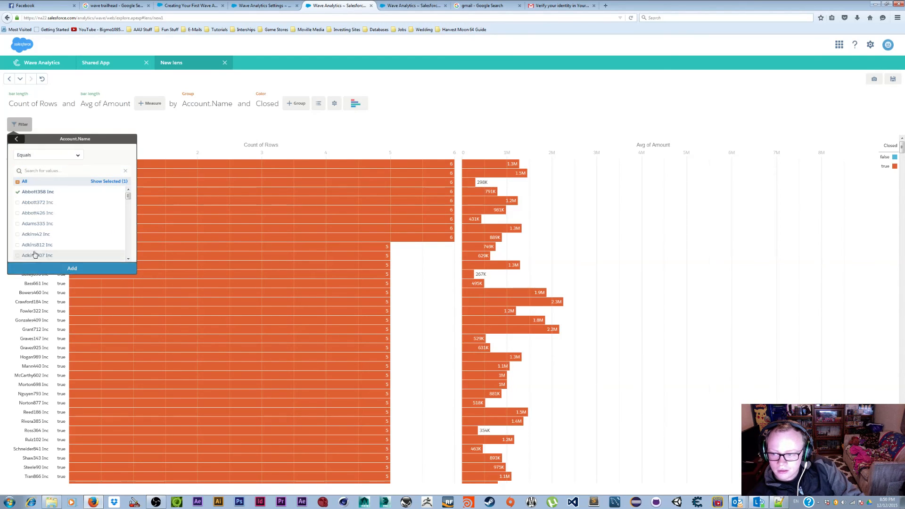
{"action": "left_click", "coordinate": [18, 192]}
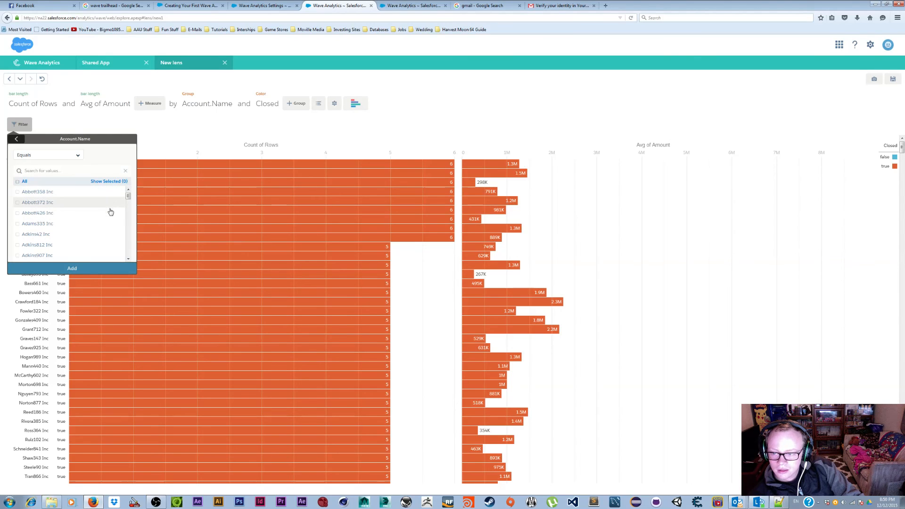
{"action": "left_click", "coordinate": [18, 181]}
{"action": "left_click", "coordinate": [17, 192]}
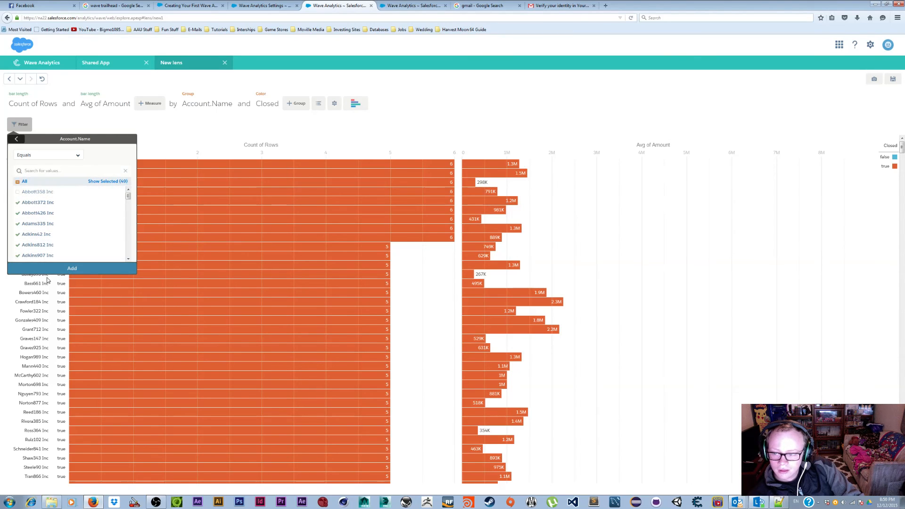
{"action": "left_click", "coordinate": [76, 269]}
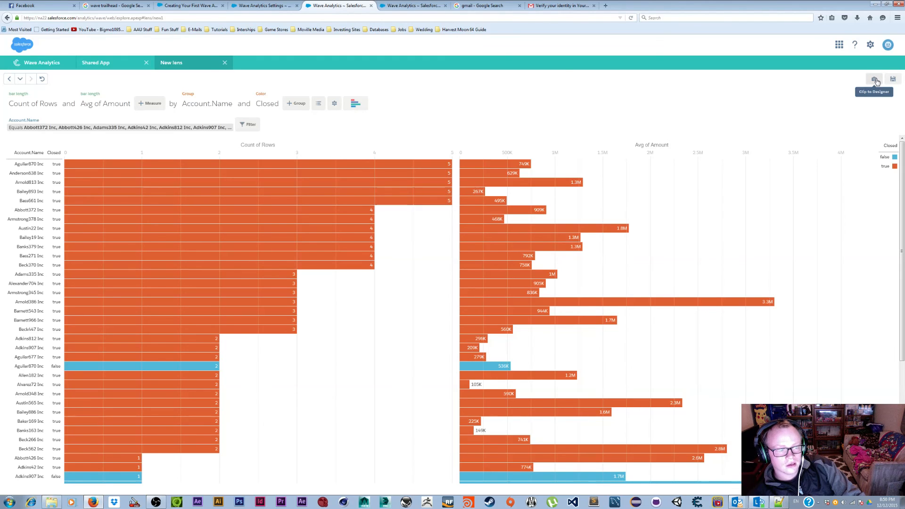
Clip the lens to the dashboard designer and place a chart widget about 650 by 480 in the canvas's upper-left corner.
{"action": "left_click", "coordinate": [875, 79]}
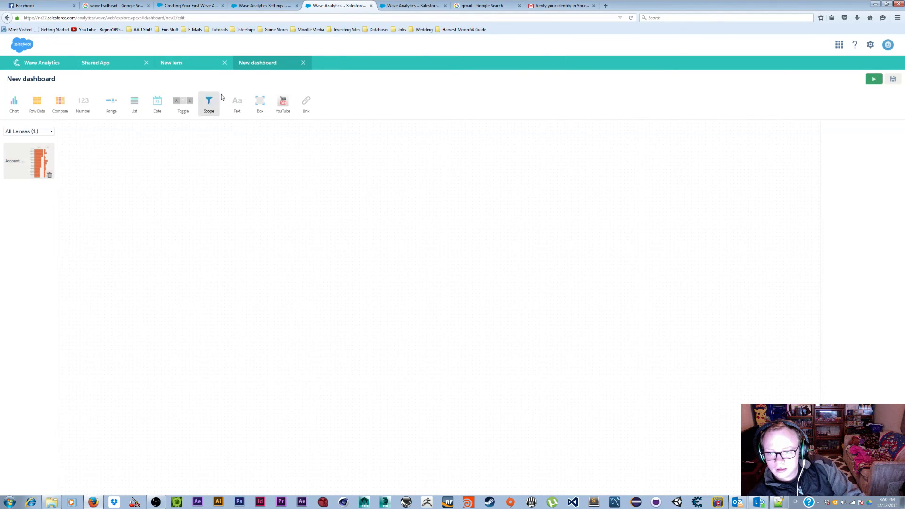
{"action": "left_click", "coordinate": [15, 101]}
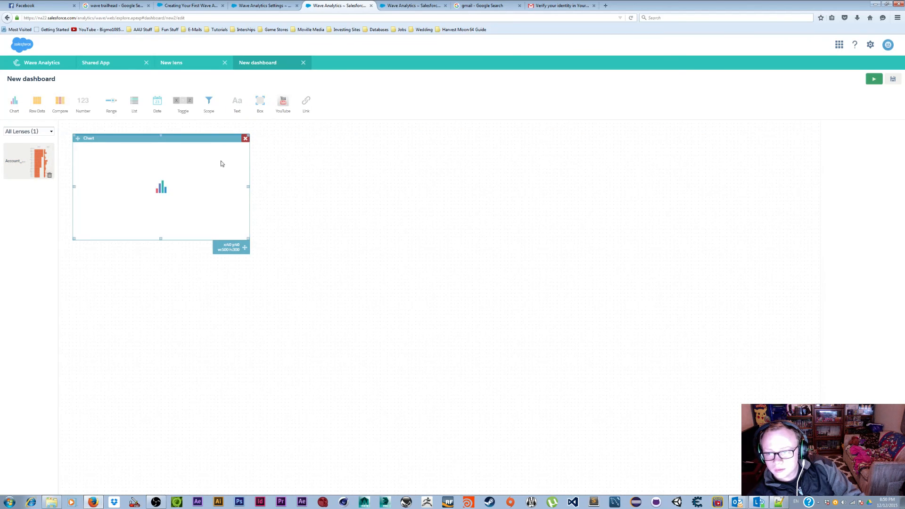
{"action": "mouse_move", "coordinate": [220, 141]}
{"action": "left_mouse_down"}
{"action": "mouse_move", "coordinate": [234, 168]}
{"action": "mouse_move", "coordinate": [213, 133]}
{"action": "left_mouse_up"}
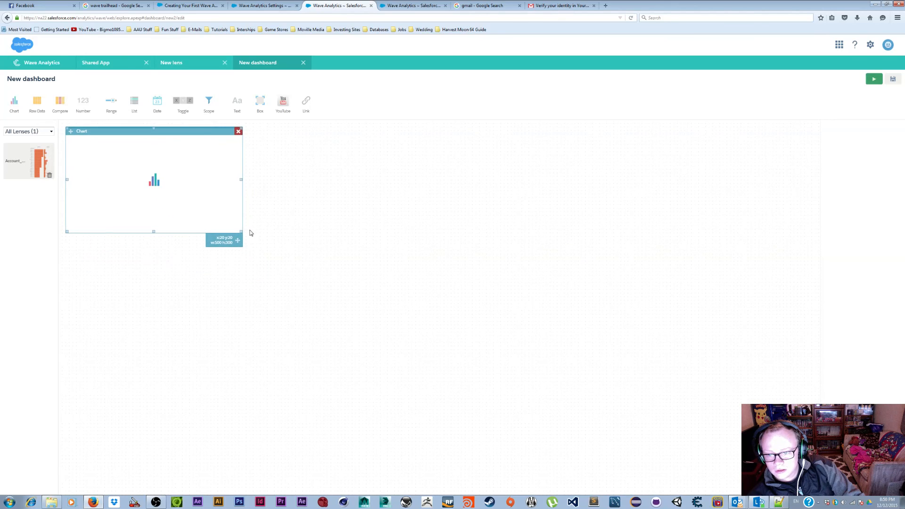
{"action": "left_click_drag", "start_coordinate": [239, 231], "coordinate": [296, 296]}
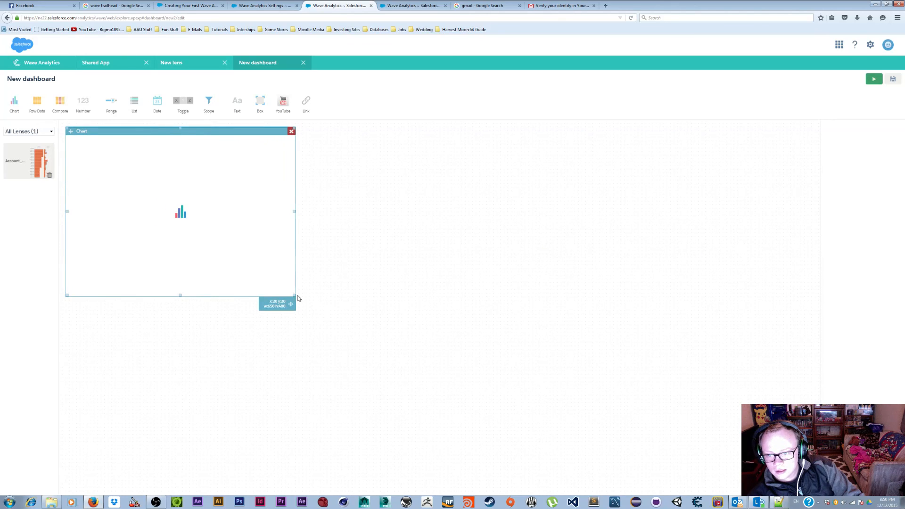
{"action": "left_click", "coordinate": [344, 216]}
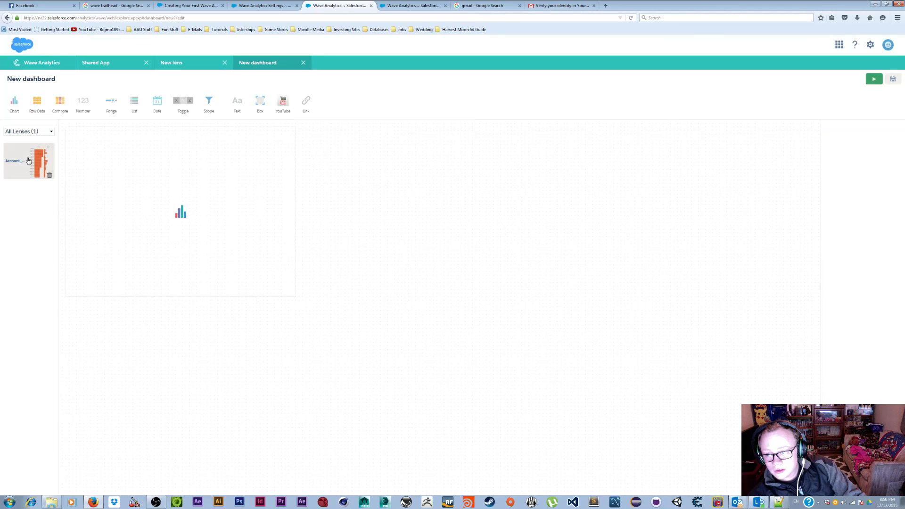
{"action": "left_click", "coordinate": [167, 220]}
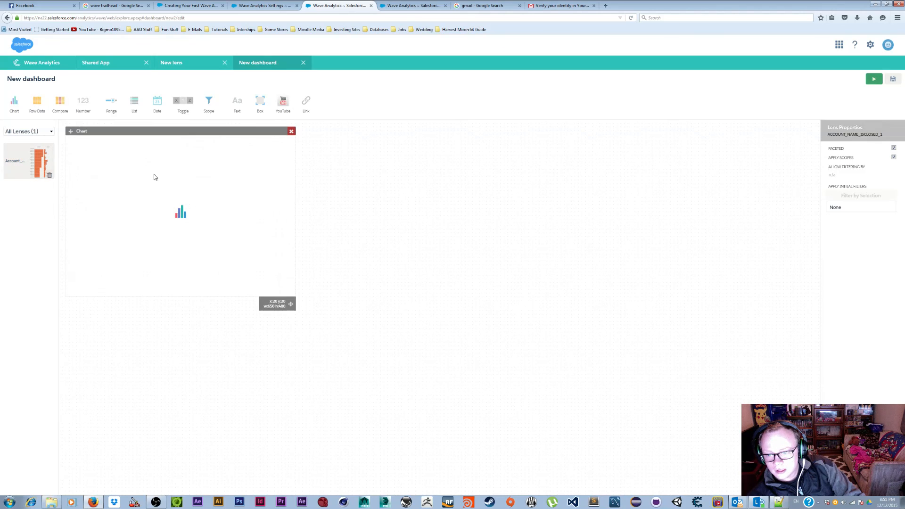
Check the Shared App's datasets, return to the new dashboard and close it.
{"action": "left_click", "coordinate": [44, 64]}
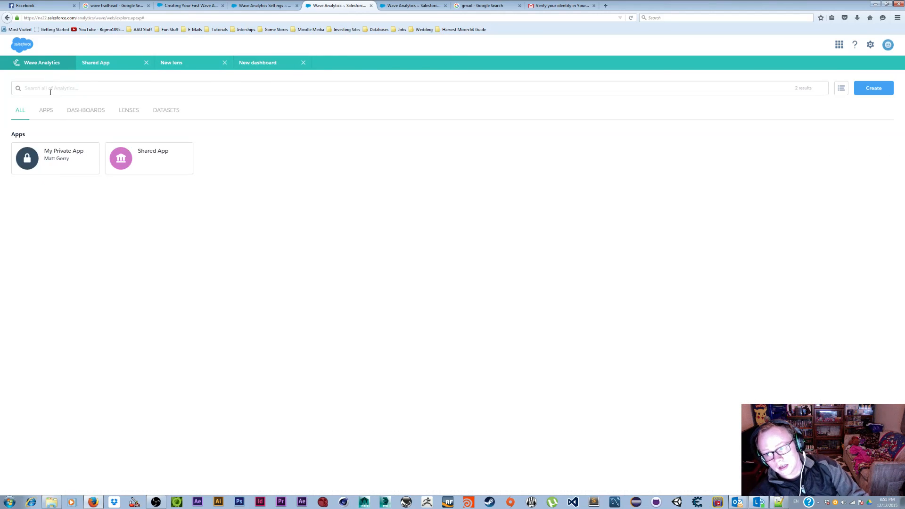
{"action": "left_click", "coordinate": [127, 159]}
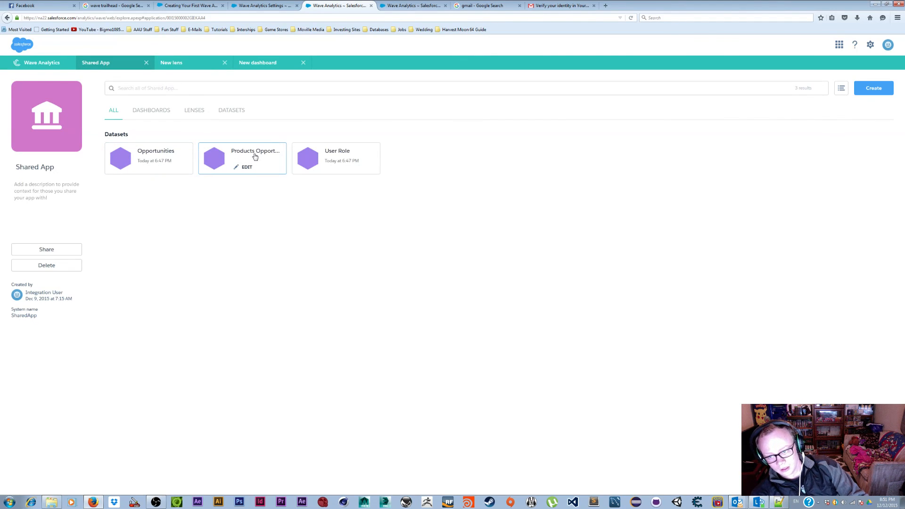
{"action": "left_click", "coordinate": [272, 64]}
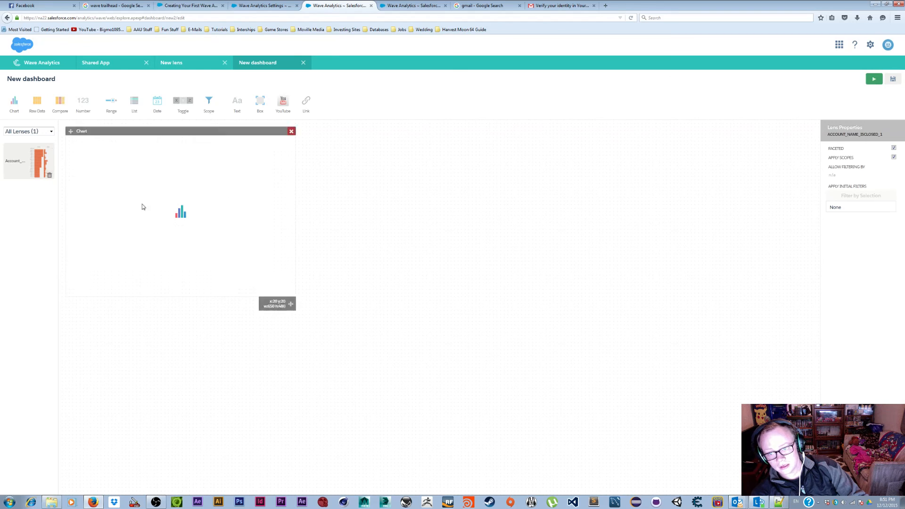
{"action": "left_click", "coordinate": [304, 63]}
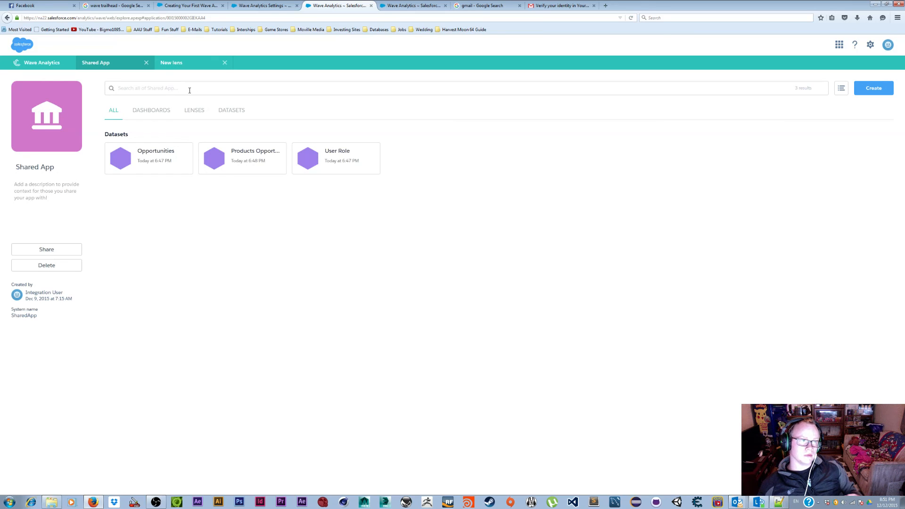
Switch to the Salesforce setup site and open Reports from the list of all tabs.
{"action": "left_click", "coordinate": [262, 5]}
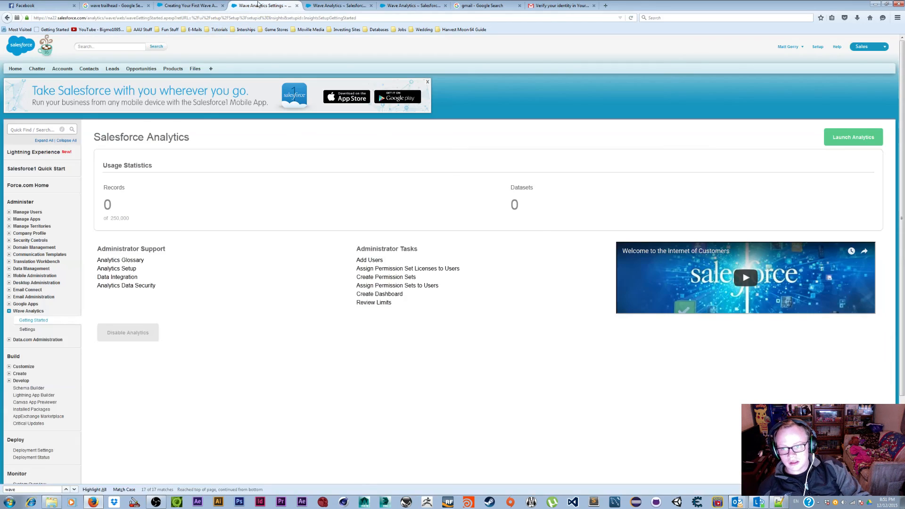
{"action": "left_click", "coordinate": [212, 69]}
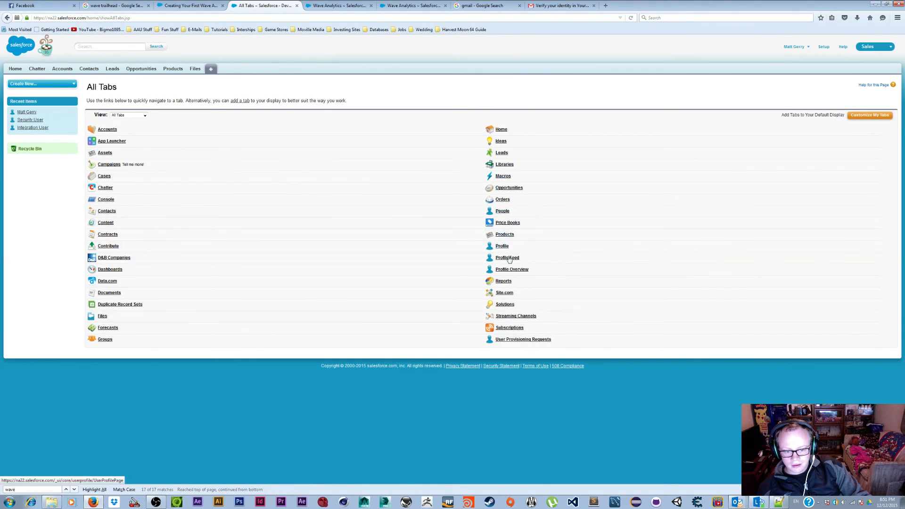
{"action": "left_click", "coordinate": [503, 282]}
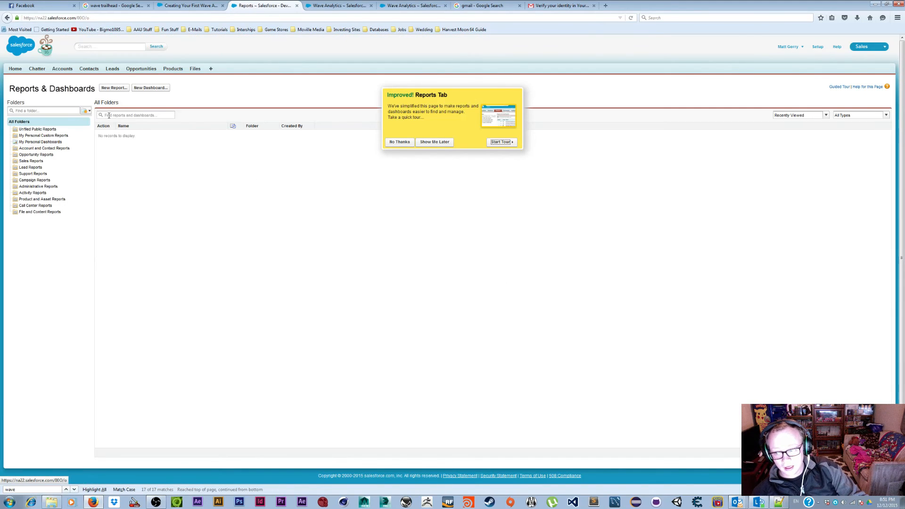
Revisit the Shared App, and return to the start of the Trailhead unit Creating Your First Wave Analytics App.
{"action": "left_click", "coordinate": [345, 10]}
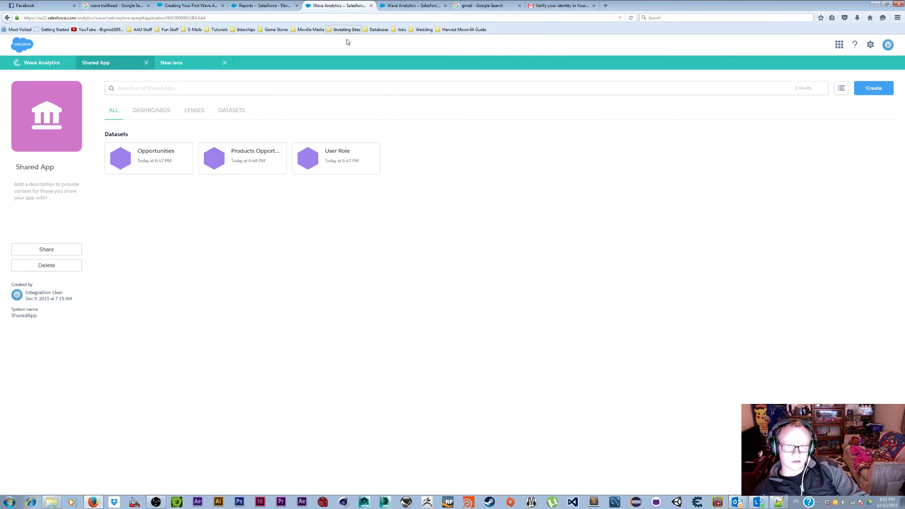
{"action": "left_click", "coordinate": [171, 8]}
{"action": "scroll", "coordinate": [298, 234], "scroll_direction": "up", "scroll_amount": 5}
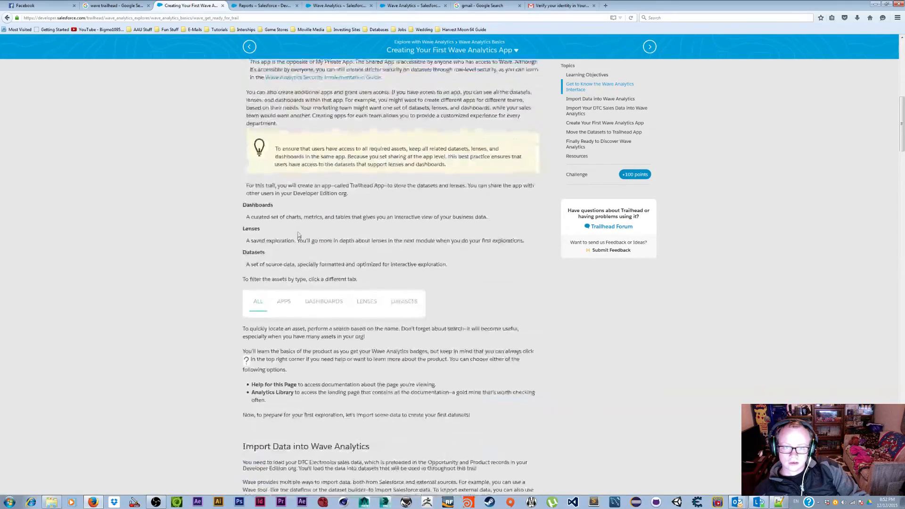
{"action": "scroll", "coordinate": [298, 234], "scroll_direction": "up", "scroll_amount": 10}
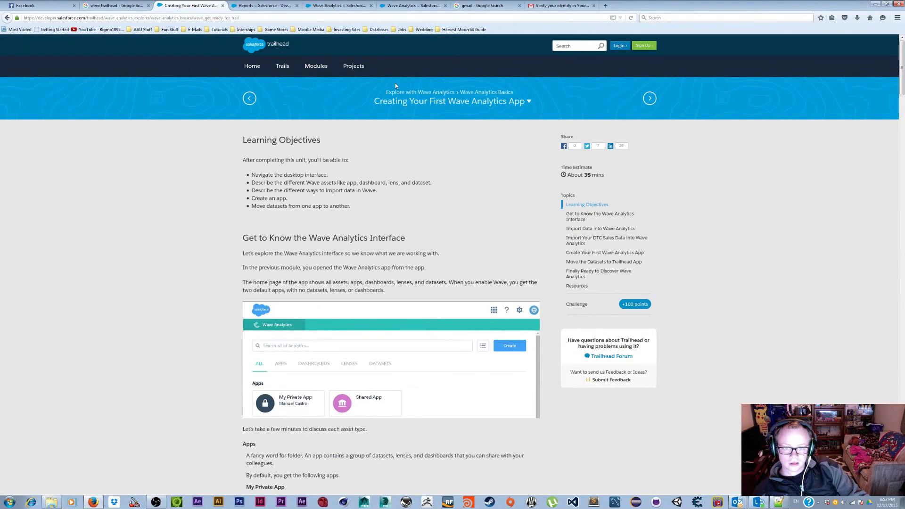